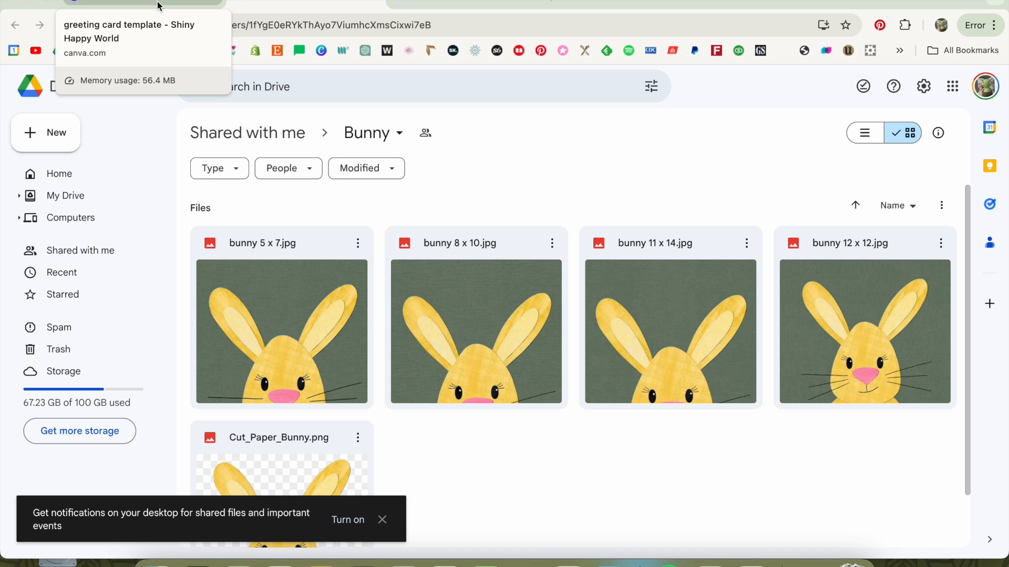
- Return to the shared Bunny folder in Google Drive and dismiss the notifications prompt
{"action": "left_click", "coordinate": [147, 3]}
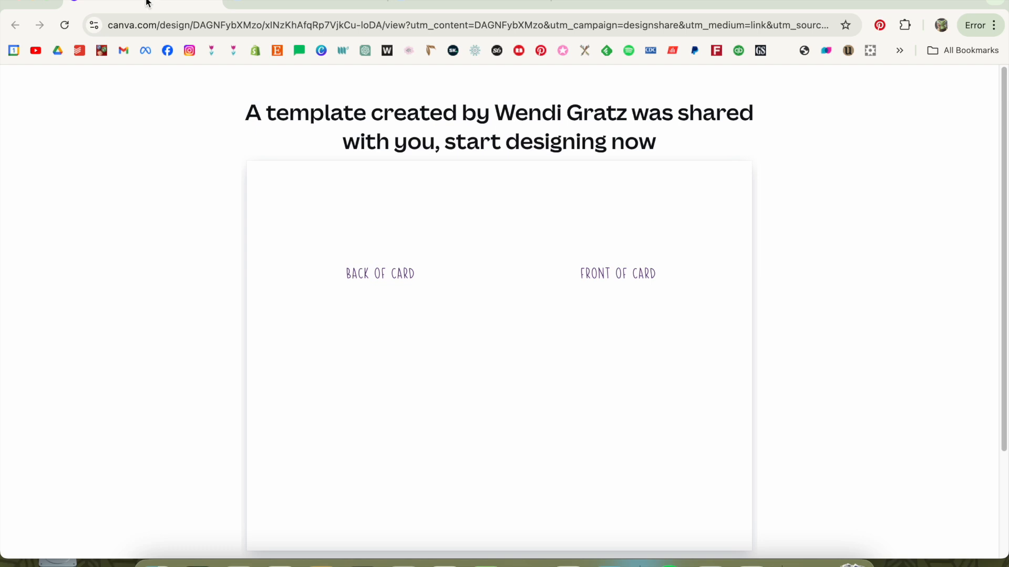
{"action": "left_click", "coordinate": [286, 1]}
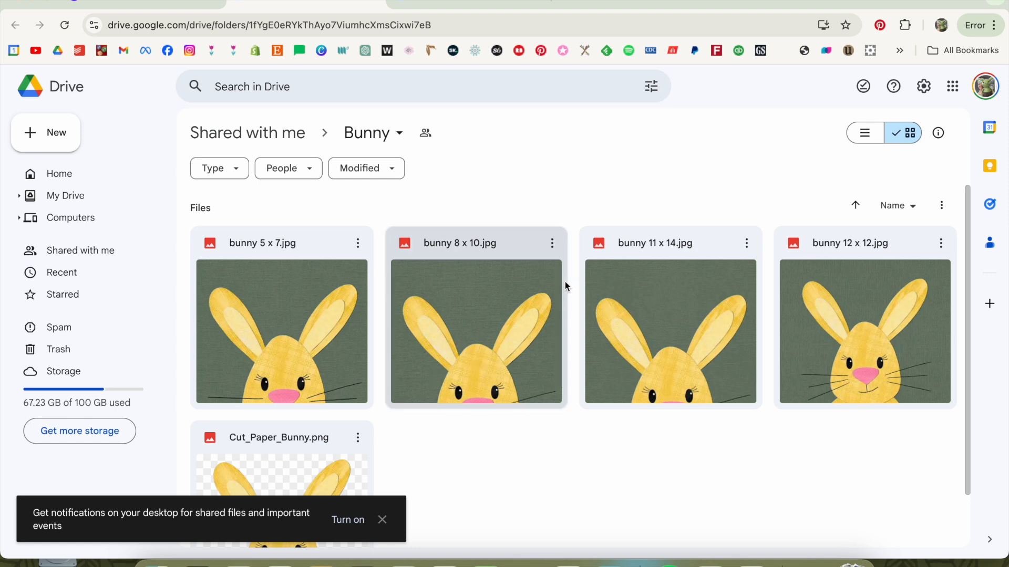
{"action": "mouse_move", "coordinate": [603, 214]}
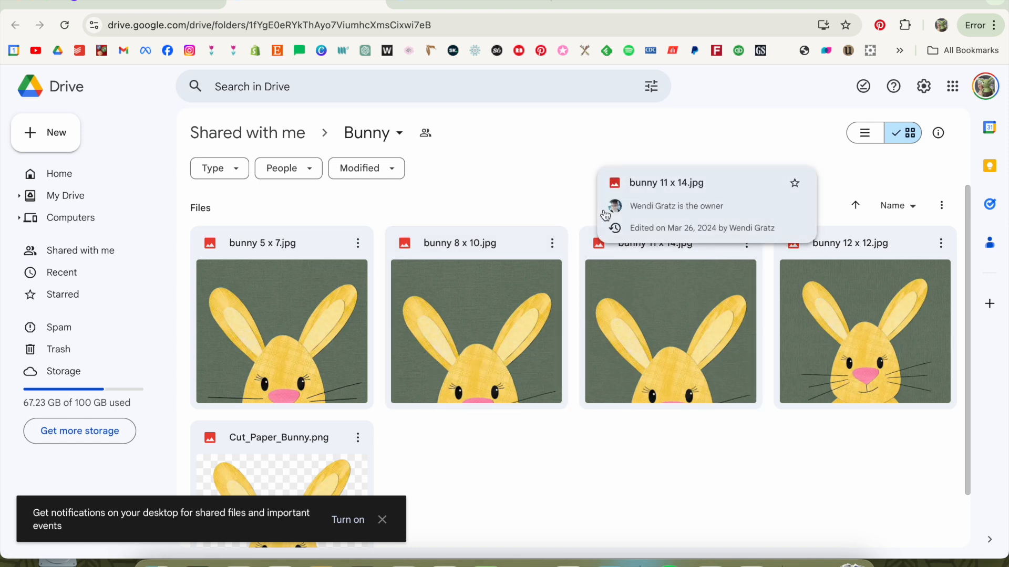
{"action": "scroll", "coordinate": [512, 448], "scroll_direction": "down", "scroll_amount": 1}
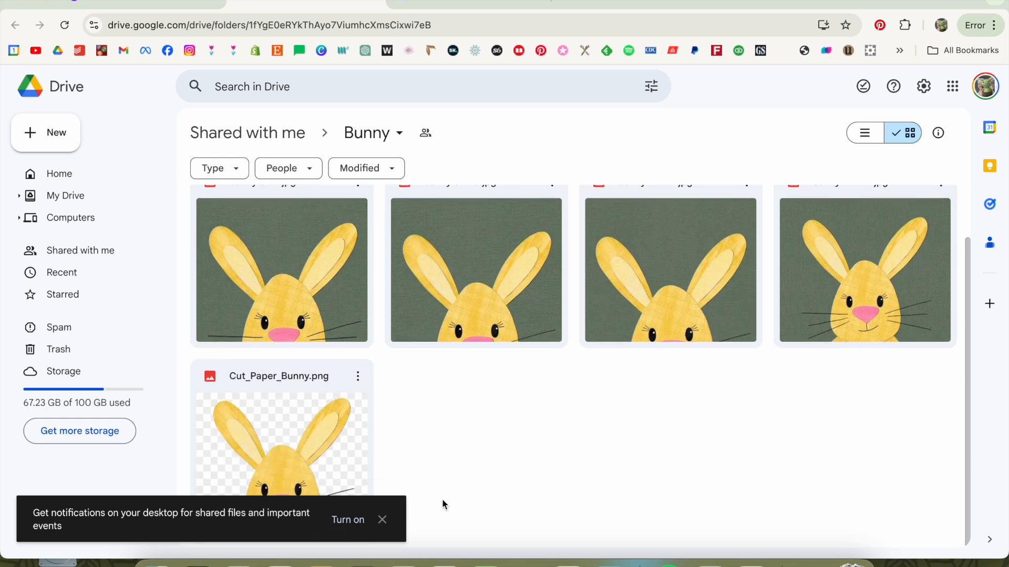
{"action": "left_click", "coordinate": [388, 530]}
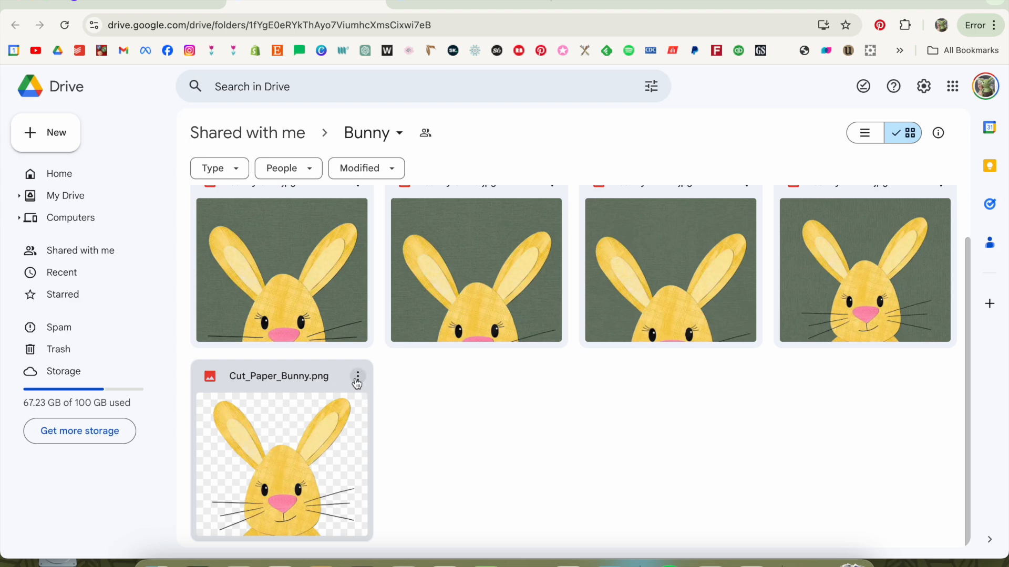
- Download Cut_Paper_Bunny.png from its preview and save it to the Desktop
{"action": "left_click", "coordinate": [308, 415]}
{"action": "double_click", "coordinate": [308, 415]}
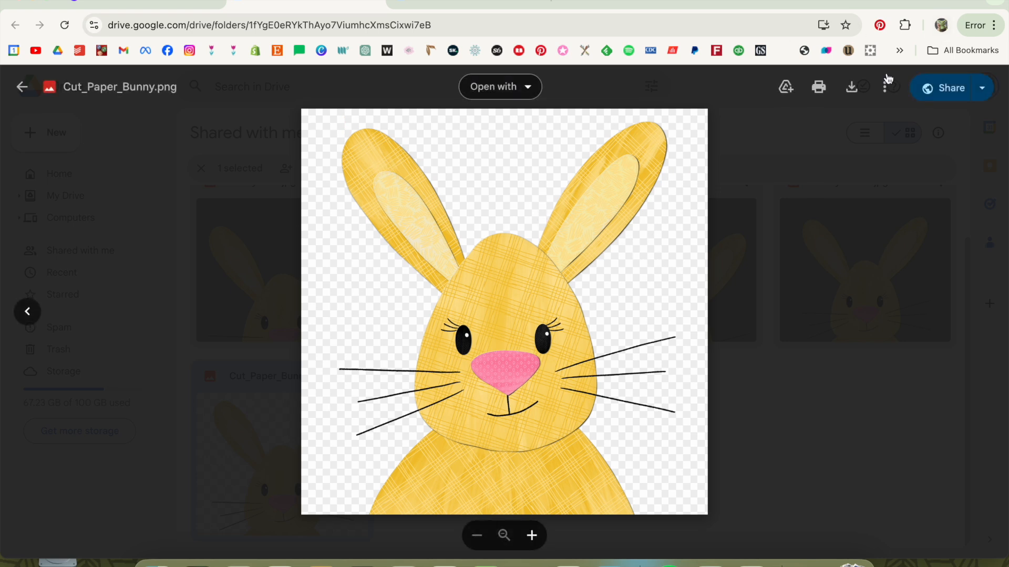
{"action": "left_click", "coordinate": [851, 88]}
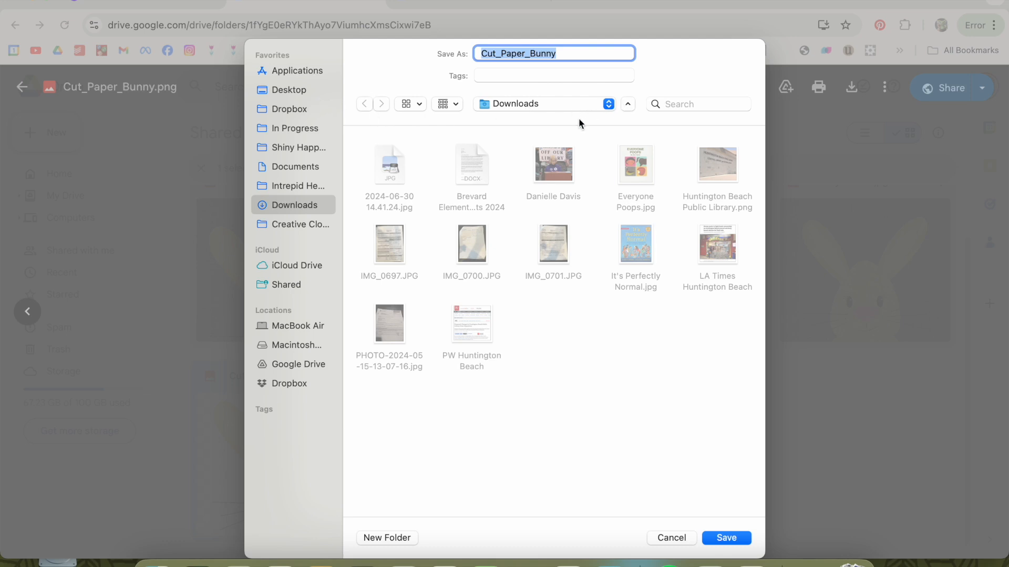
{"action": "left_click", "coordinate": [294, 92]}
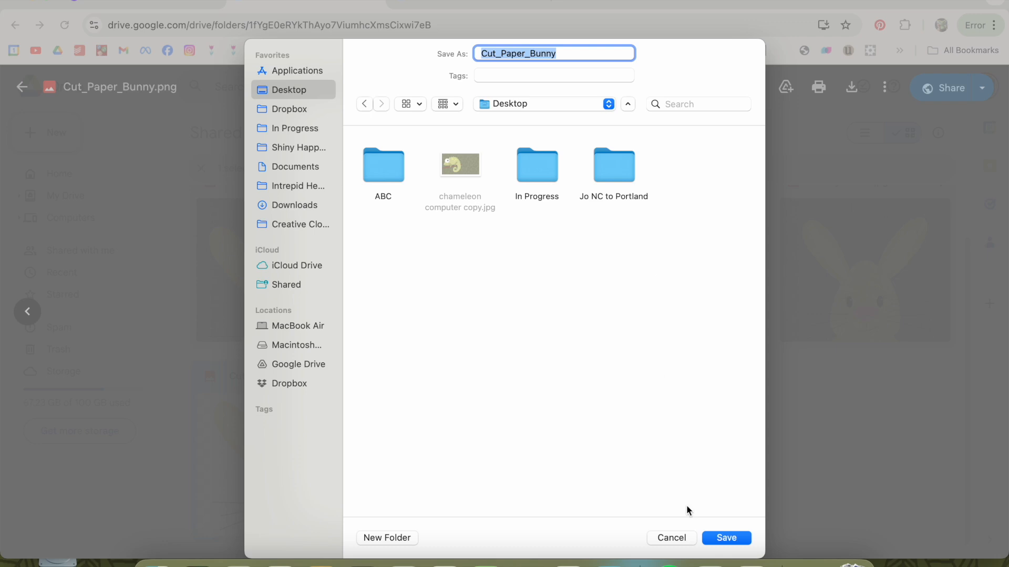
{"action": "left_click", "coordinate": [727, 538]}
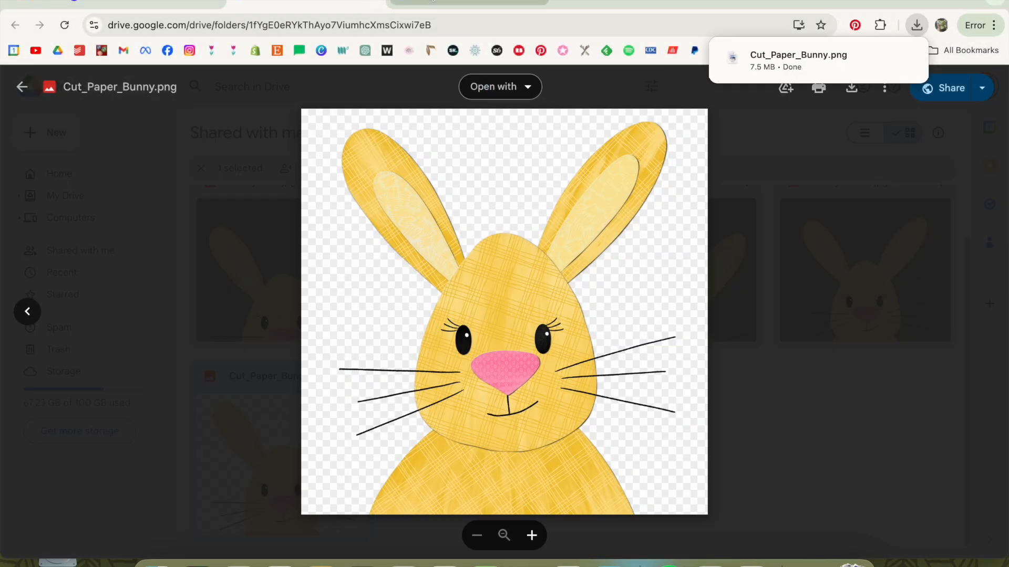
{"action": "left_click", "coordinate": [436, 3]}
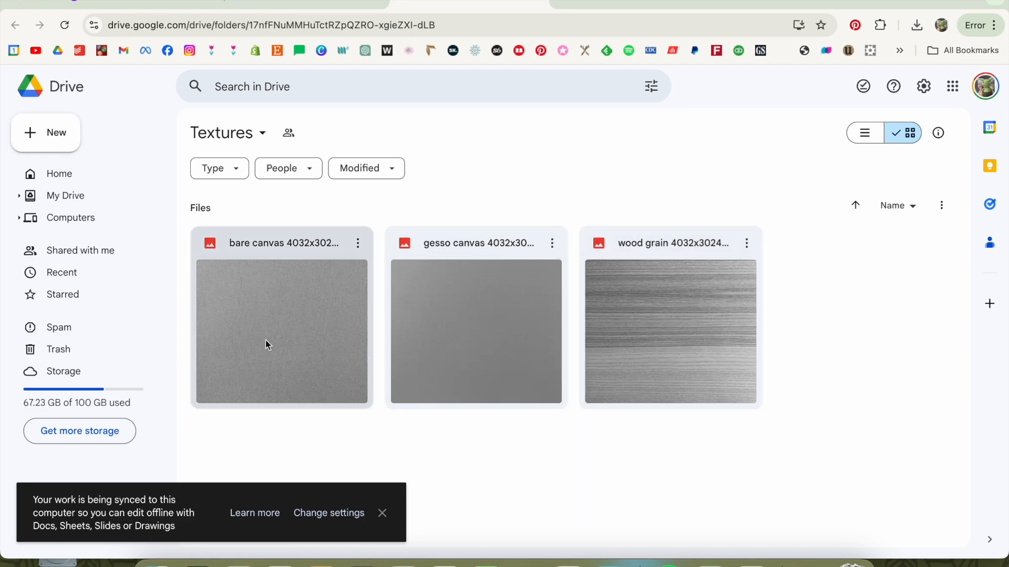
- Preview bare canvas 4032x3024.jpg and zoom in and out to inspect its woven texture
{"action": "double_click", "coordinate": [279, 342]}
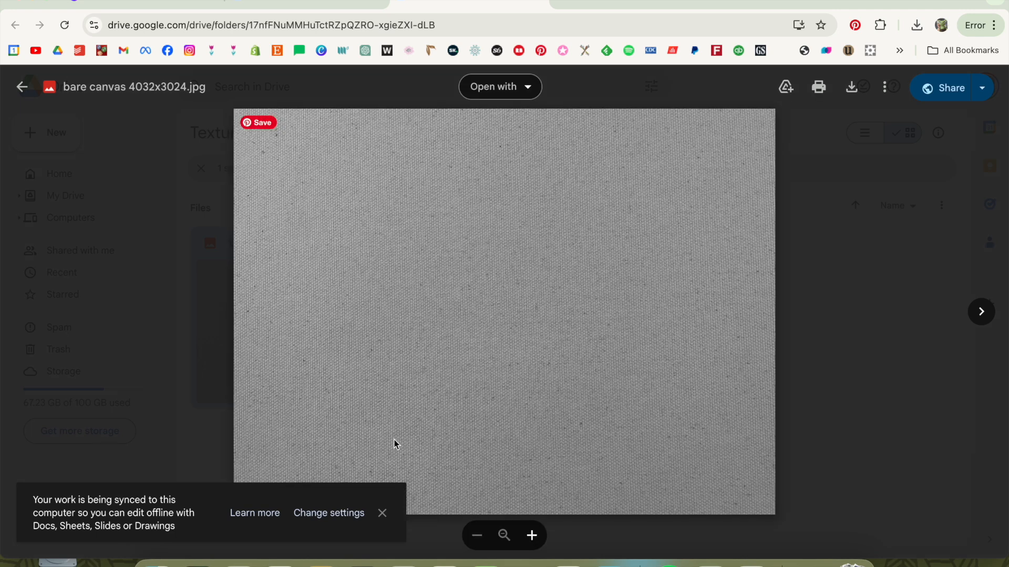
{"action": "left_click", "coordinate": [382, 513]}
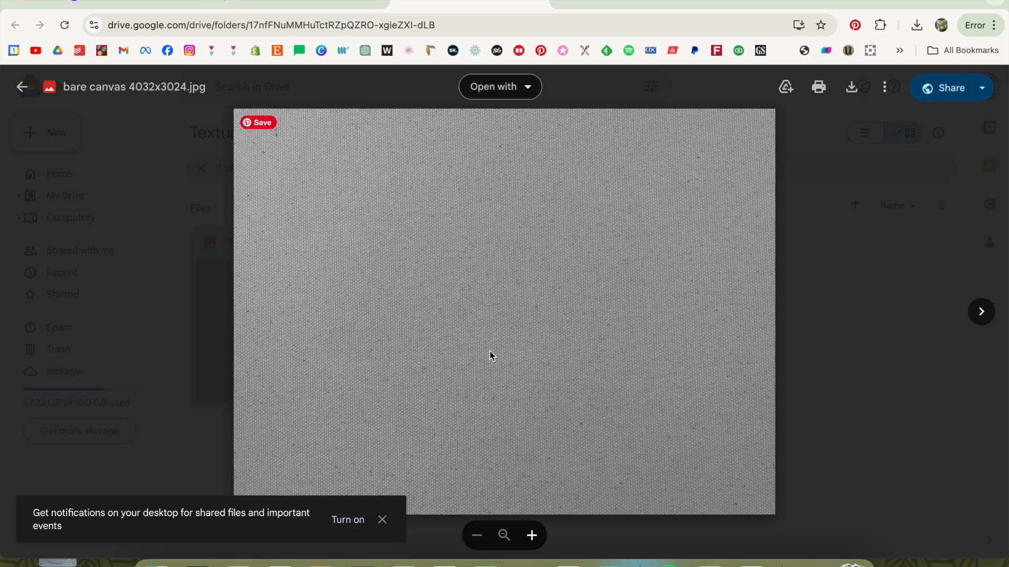
{"action": "scroll", "coordinate": [519, 313], "scroll_direction": "up", "scroll_amount": 5}
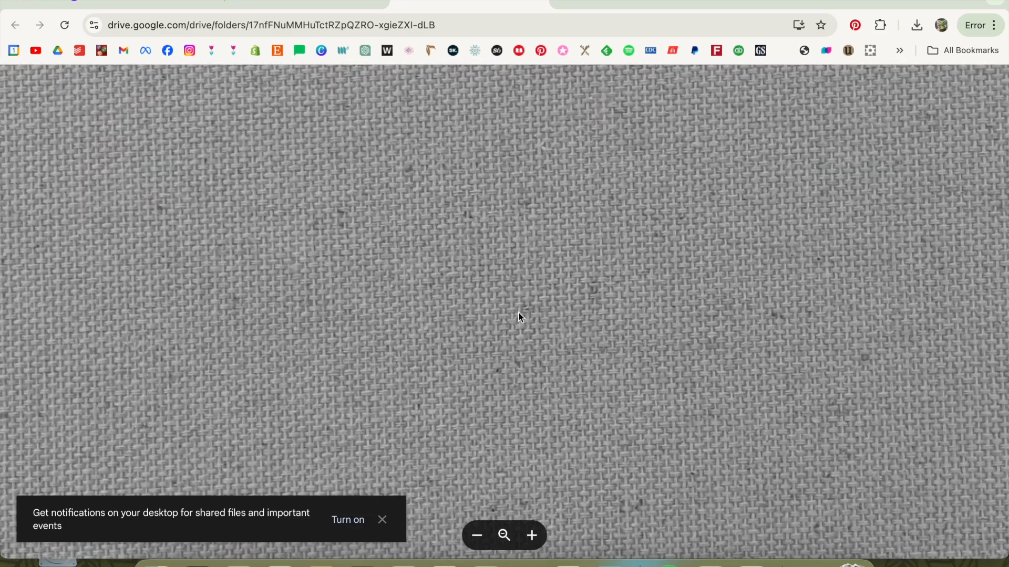
{"action": "scroll", "coordinate": [518, 313], "scroll_direction": "up", "scroll_amount": 3}
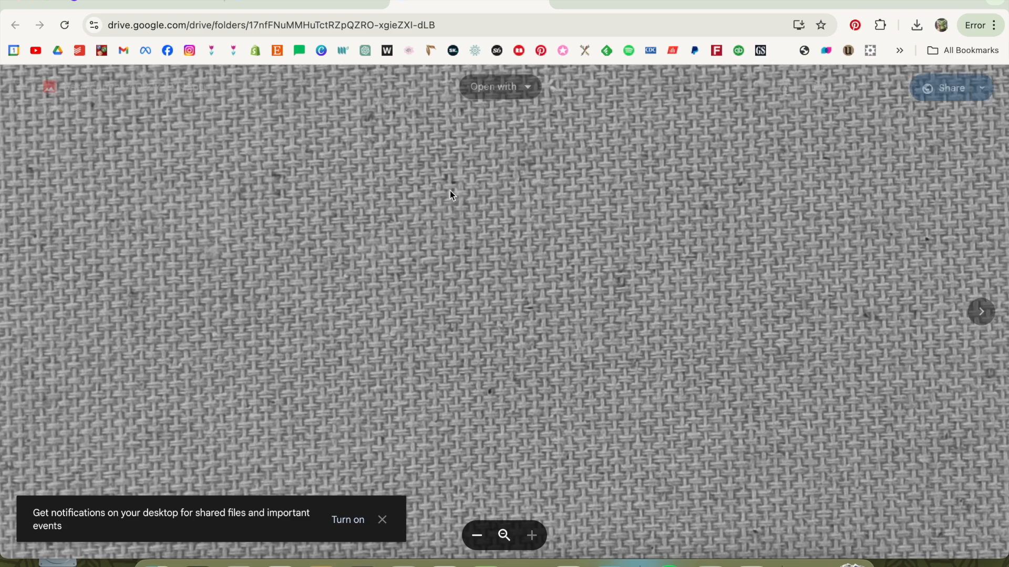
{"action": "scroll", "coordinate": [527, 267], "scroll_direction": "down", "scroll_amount": 8}
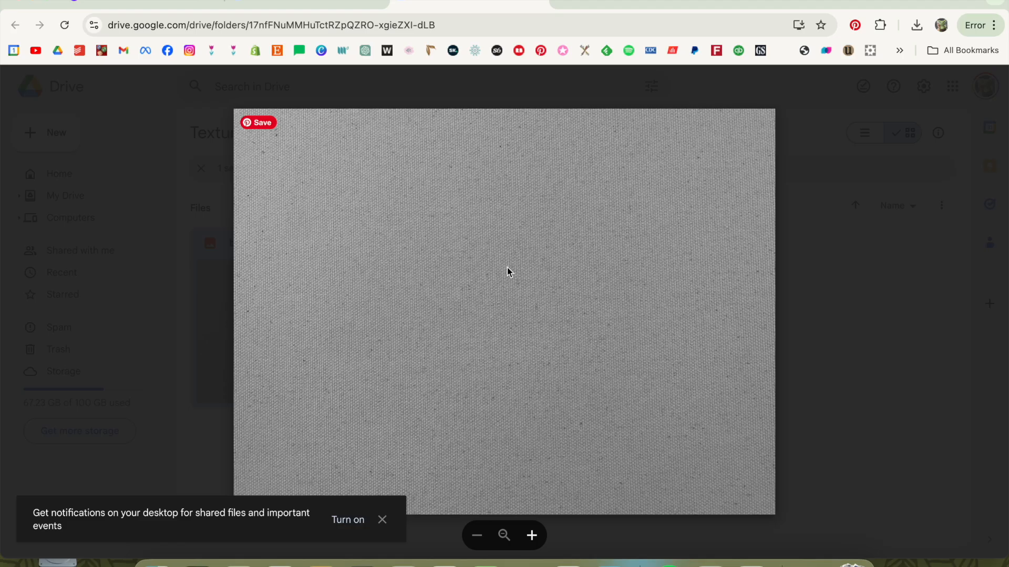
{"action": "left_click", "coordinate": [382, 520]}
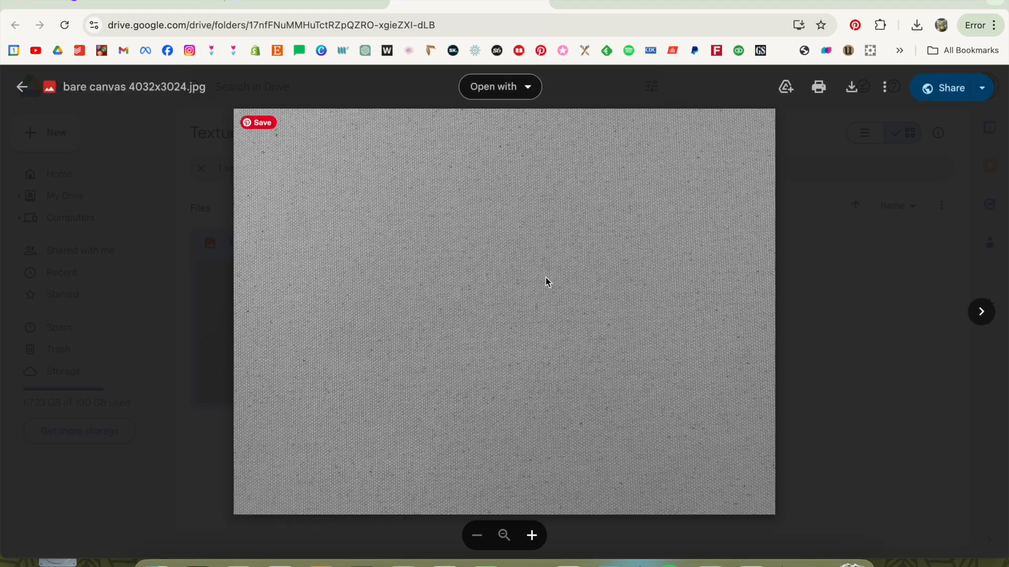
{"action": "scroll", "coordinate": [593, 263], "scroll_direction": "up", "scroll_amount": 6}
{"action": "scroll", "coordinate": [578, 272], "scroll_direction": "down", "scroll_amount": 6}
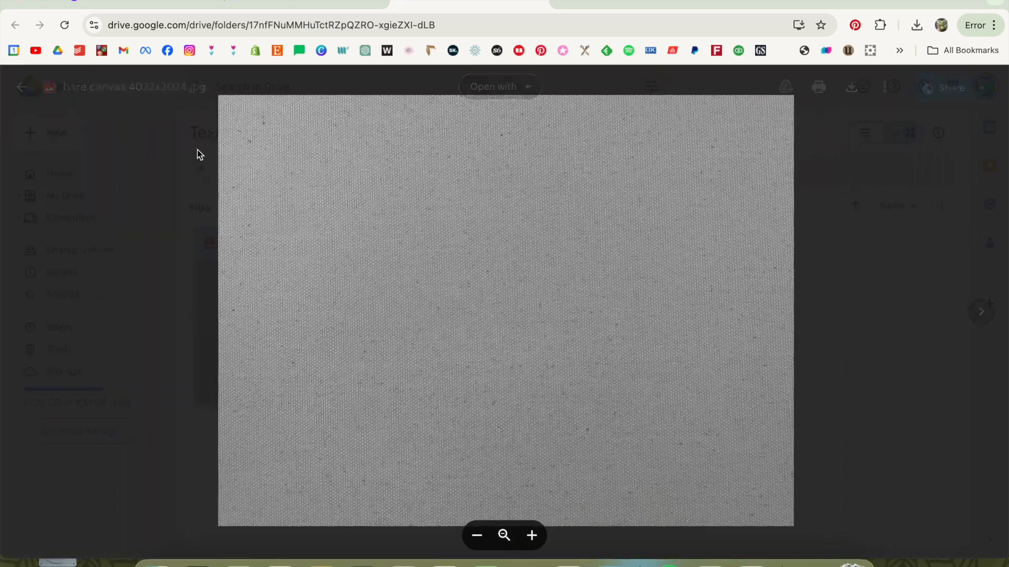
{"action": "left_click", "coordinate": [30, 91]}
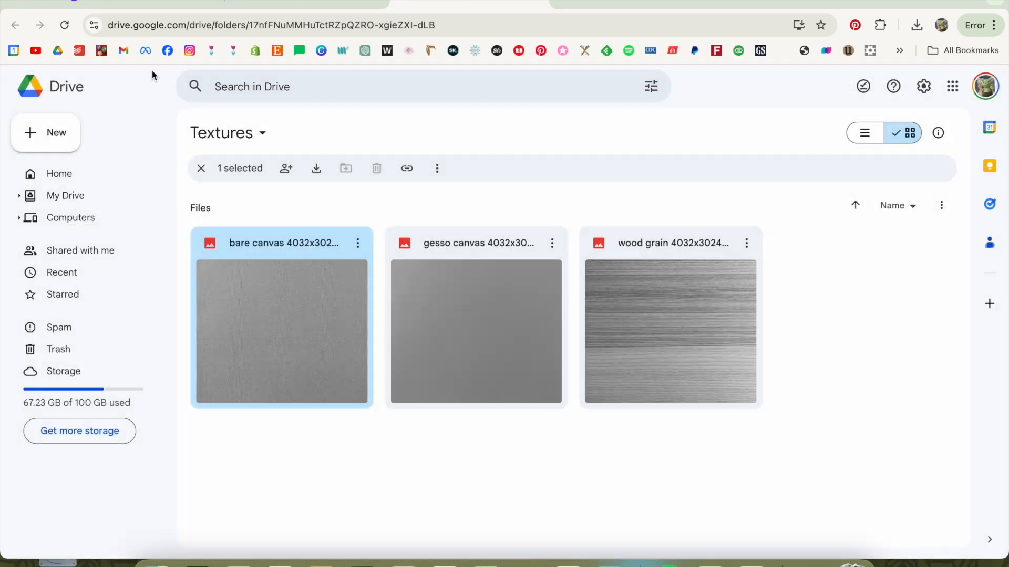
{"action": "double_click", "coordinate": [510, 314]}
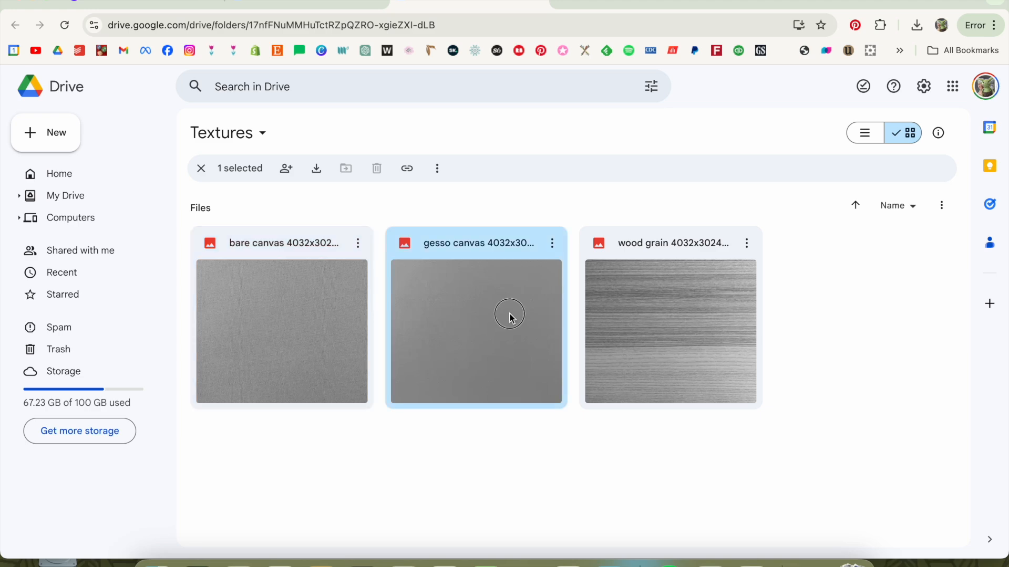
{"action": "scroll", "coordinate": [517, 308], "scroll_direction": "up", "scroll_amount": 5}
{"action": "scroll", "coordinate": [518, 310], "scroll_direction": "up", "scroll_amount": 3}
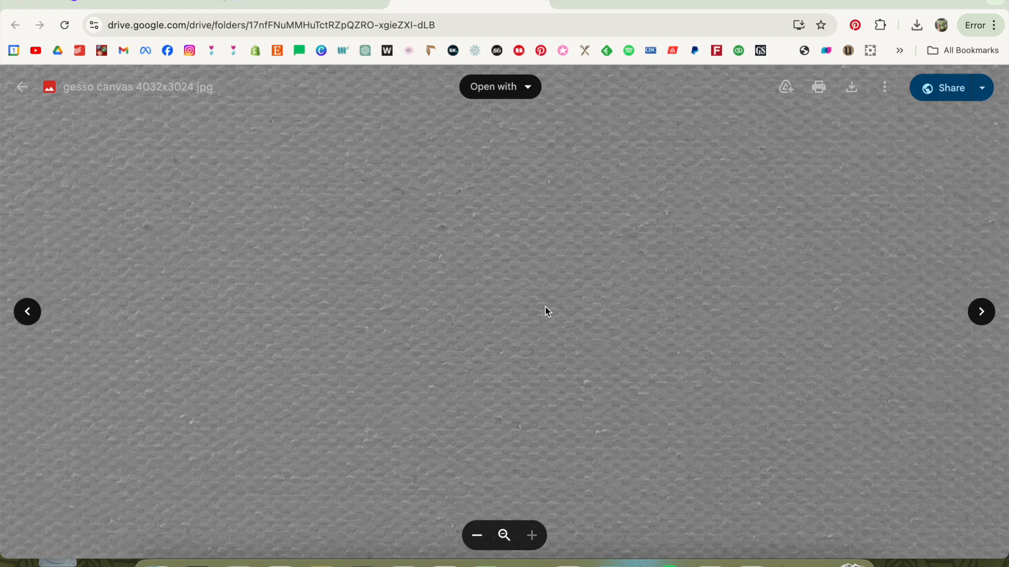
{"action": "scroll", "coordinate": [575, 282], "scroll_direction": "down", "scroll_amount": 3}
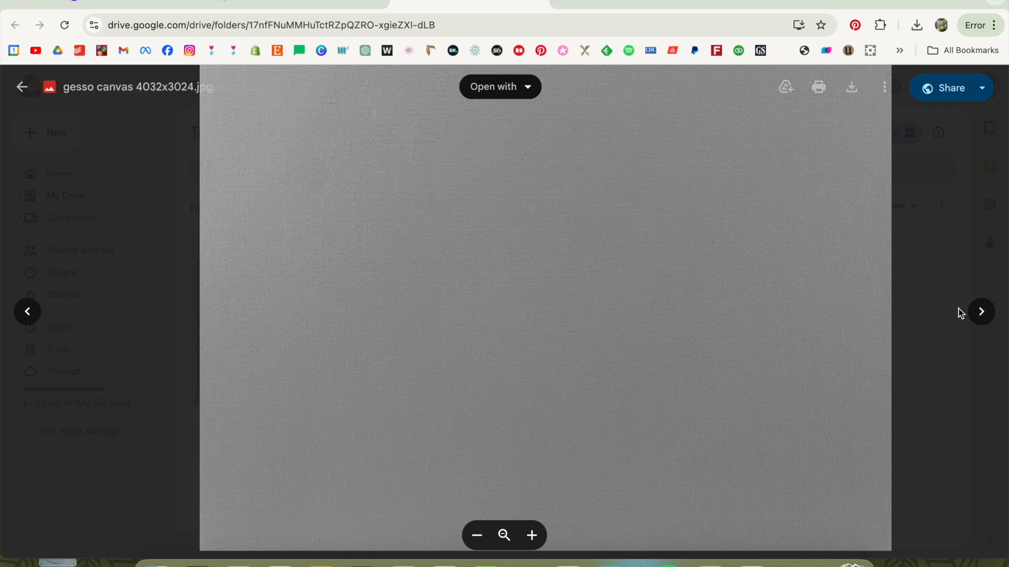
{"action": "left_click", "coordinate": [980, 312]}
{"action": "scroll", "coordinate": [607, 380], "scroll_direction": "up", "scroll_amount": 5}
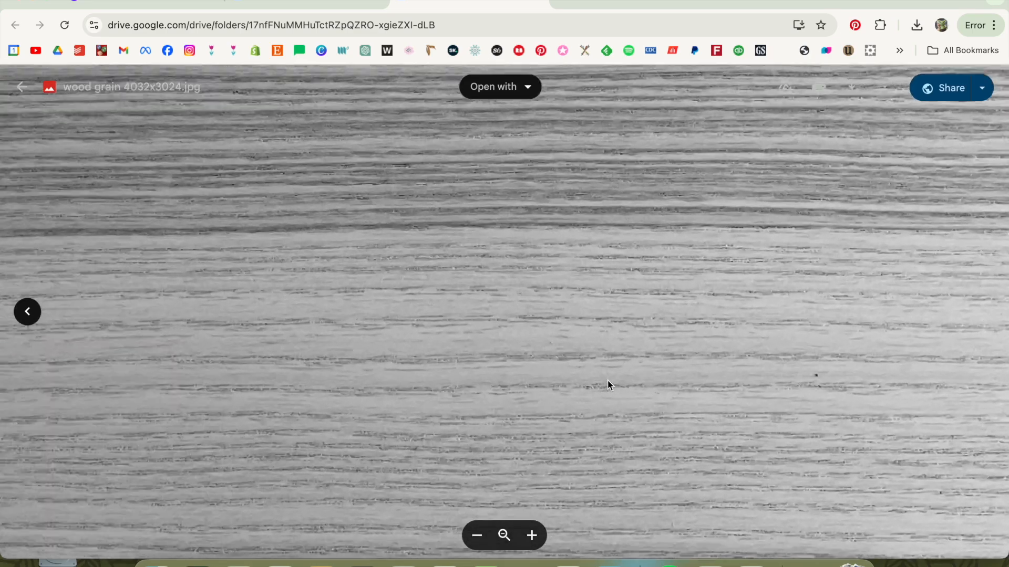
{"action": "scroll", "coordinate": [703, 355], "scroll_direction": "down", "scroll_amount": 5}
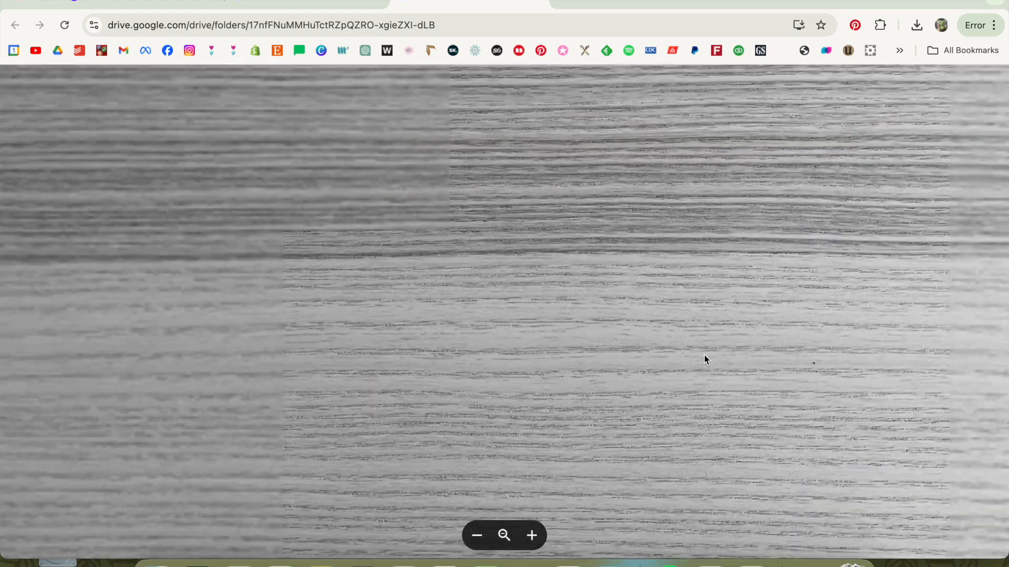
{"action": "scroll", "coordinate": [704, 357], "scroll_direction": "down", "scroll_amount": 3}
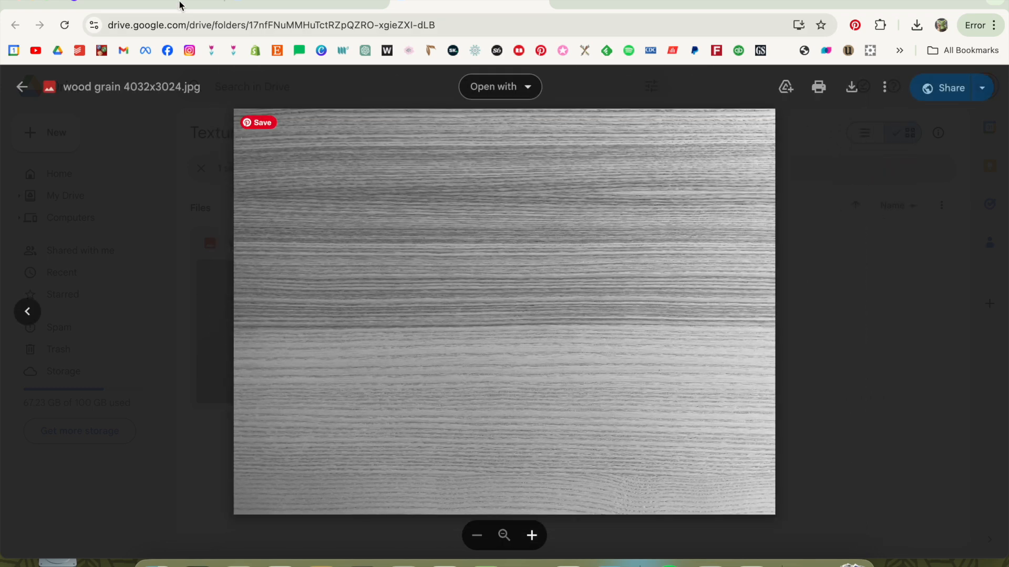
{"action": "left_click", "coordinate": [24, 87]}
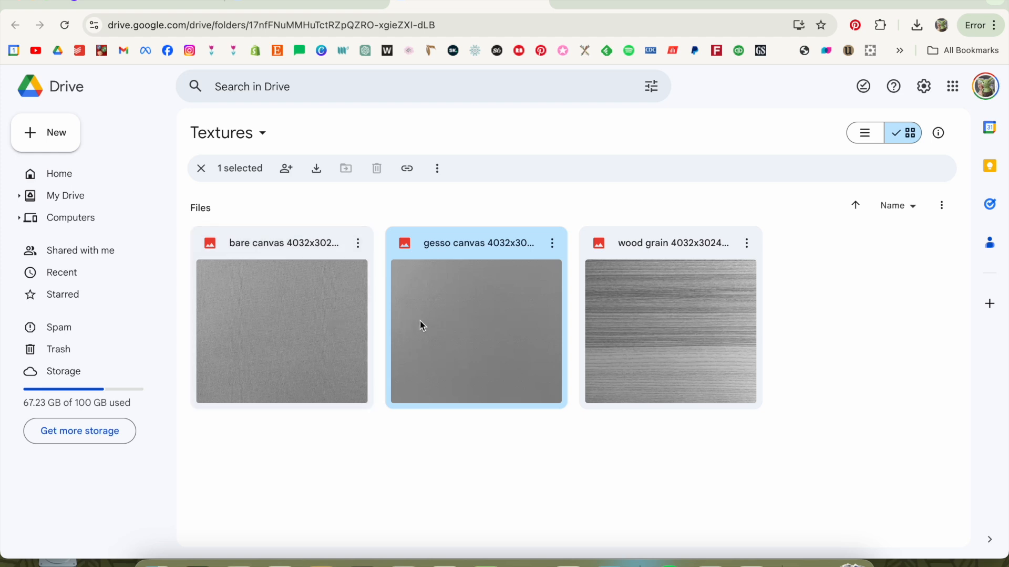
- Download bare canvas 4032x3024.jpg from its file menu and save it to the Desktop
{"action": "left_click", "coordinate": [359, 243]}
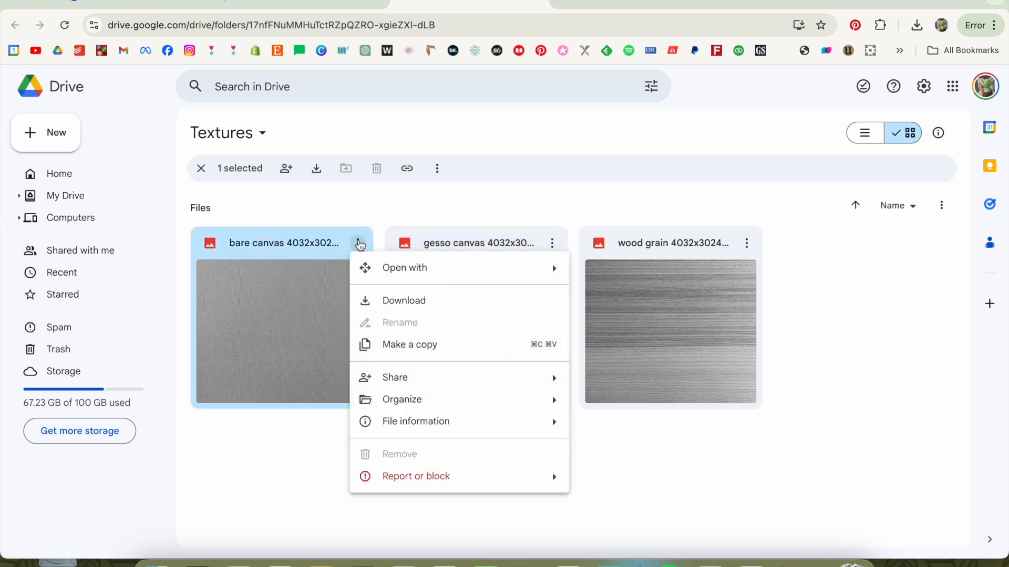
{"action": "left_click", "coordinate": [319, 298]}
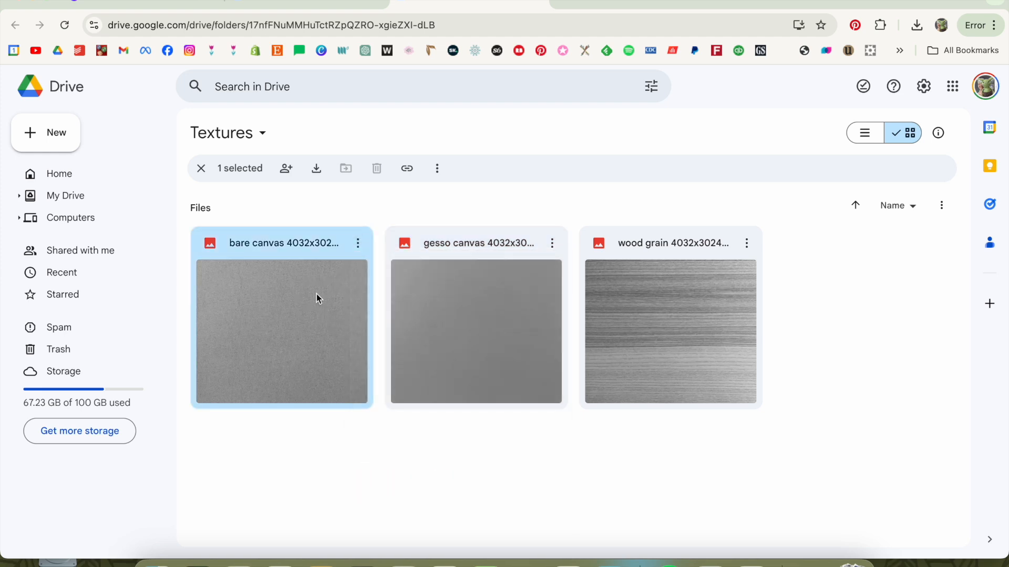
{"action": "left_click", "coordinate": [358, 243]}
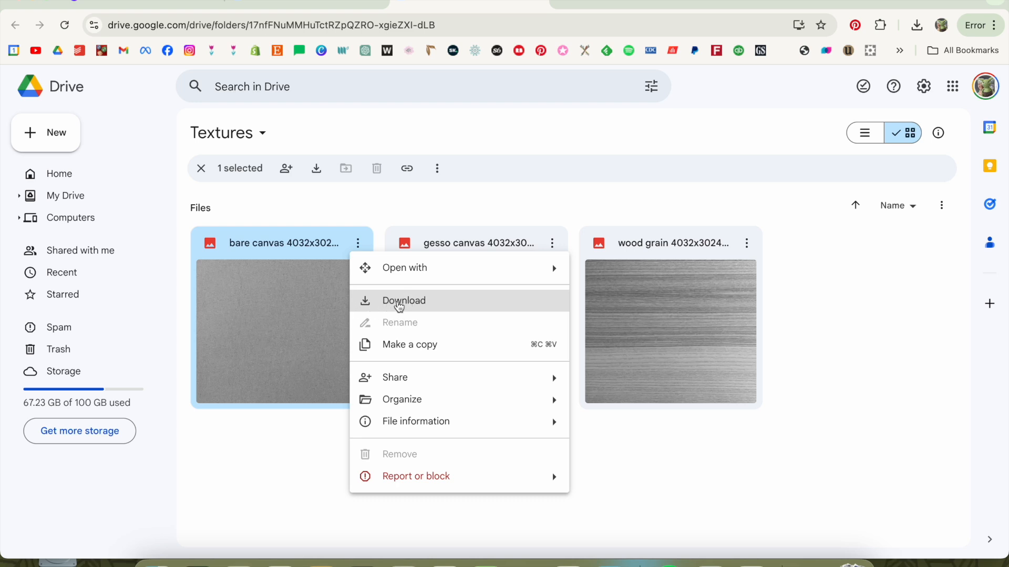
{"action": "left_click", "coordinate": [399, 304]}
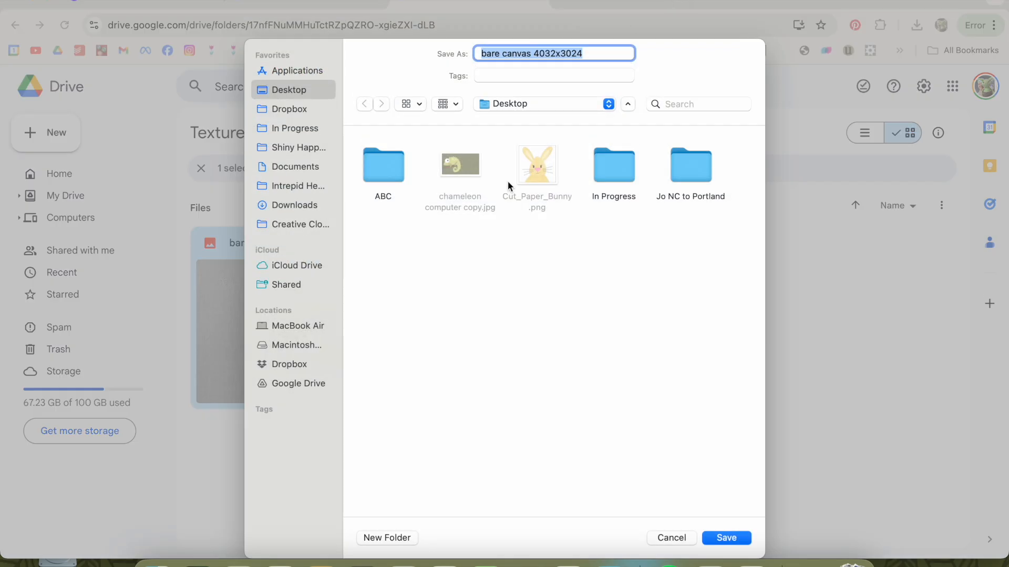
{"action": "left_click", "coordinate": [726, 539]}
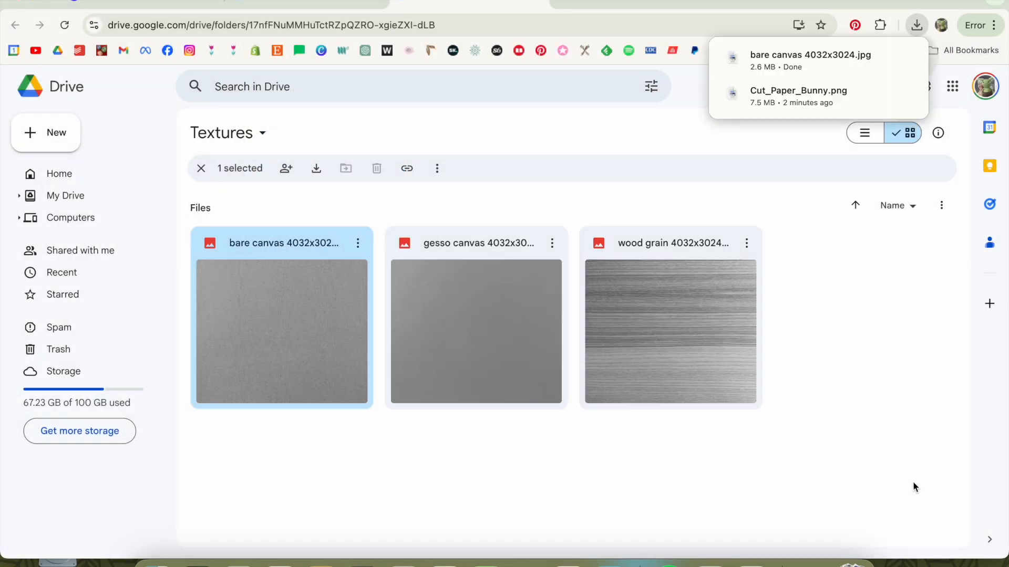
- Check the Desktop, move the QuickTime open dialog aside, and restore the Textures Drive window
{"action": "left_click", "coordinate": [33, 2]}
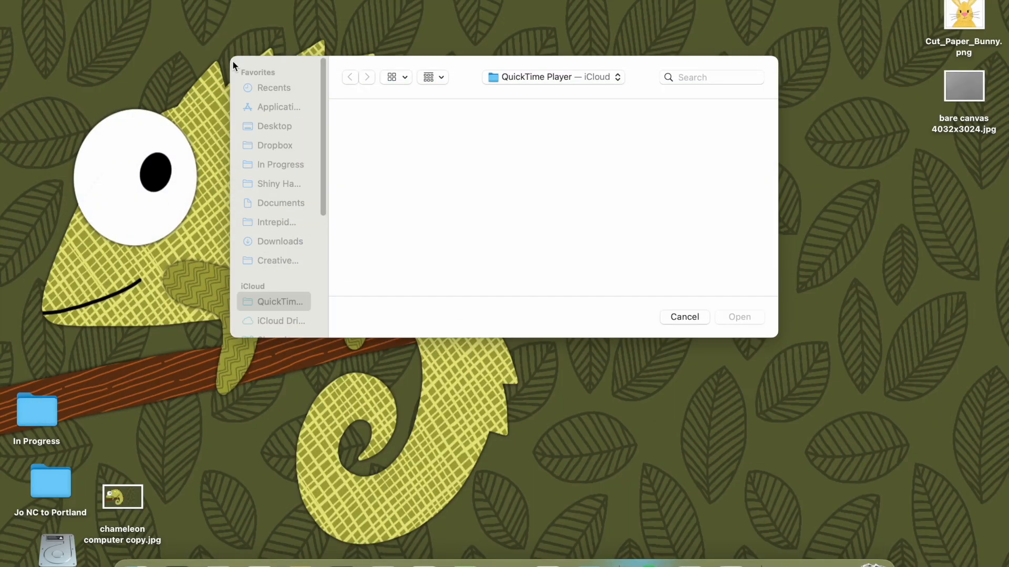
{"action": "left_click_drag", "start_coordinate": [457, 63], "coordinate": [1000, 349]}
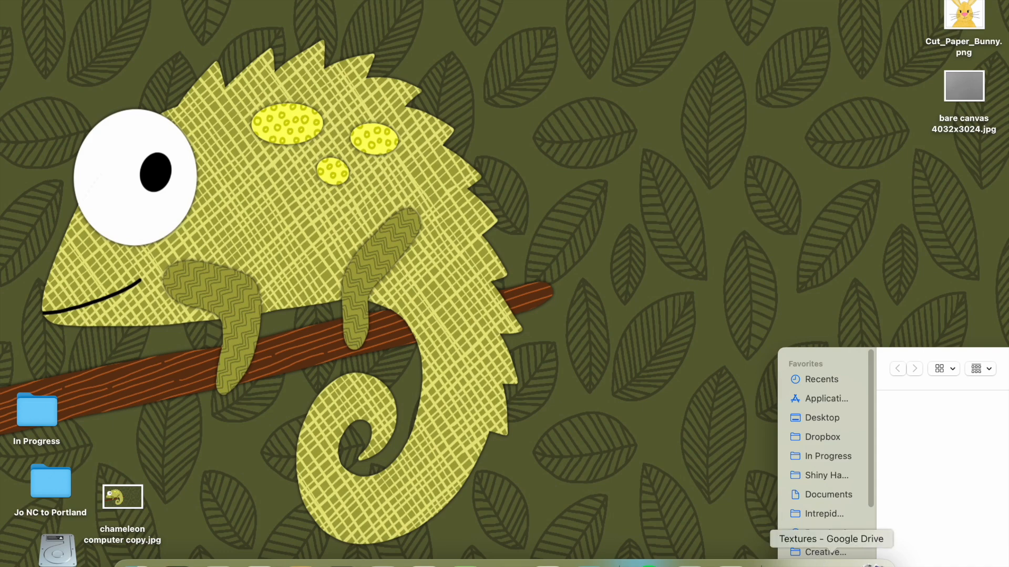
{"action": "left_click", "coordinate": [822, 560]}
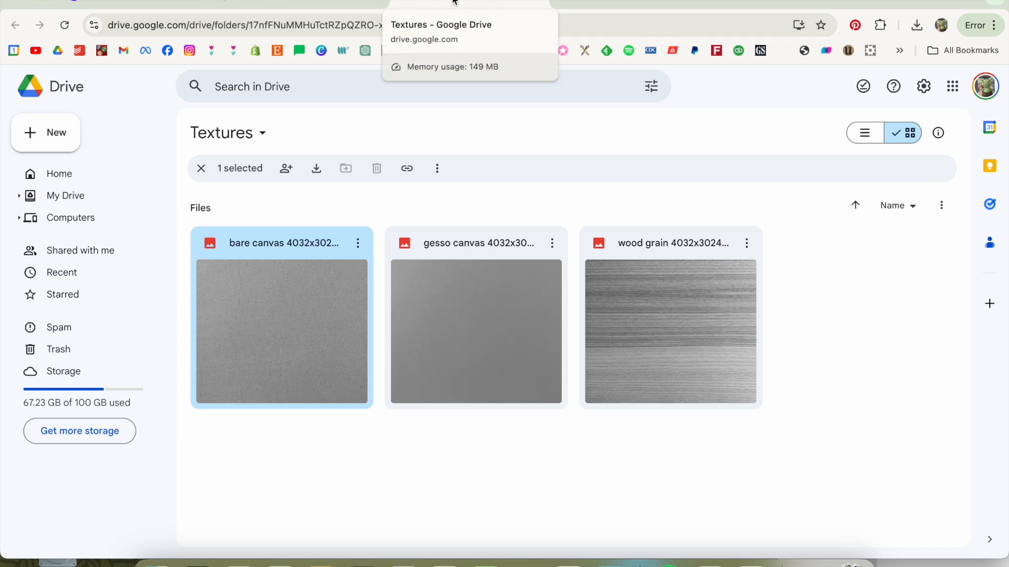
- Close the Cut_Paper_Bunny.png preview and review the Bunny folder's four JPGs and PNG
{"action": "left_click", "coordinate": [293, 1]}
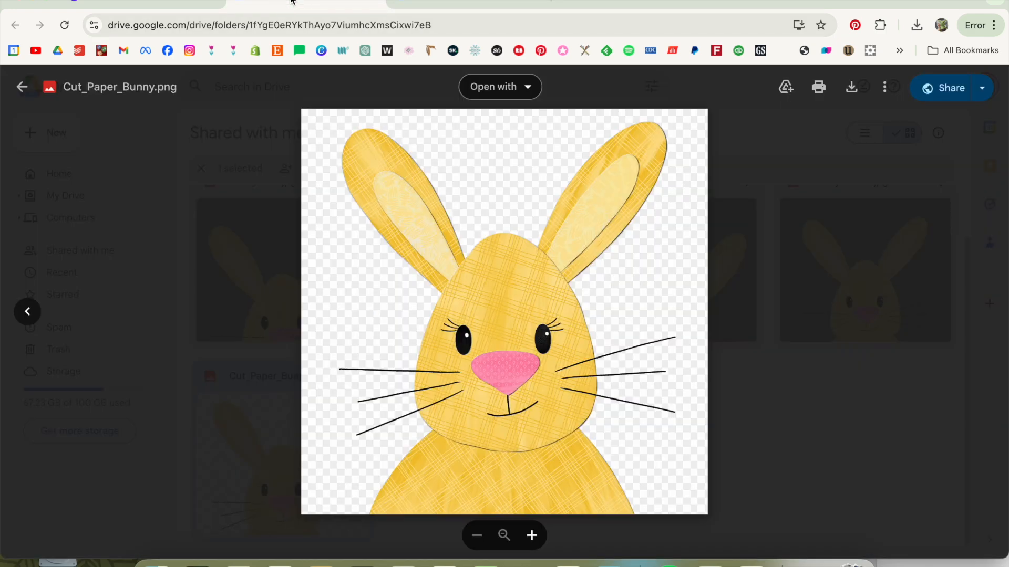
{"action": "left_click", "coordinate": [21, 87]}
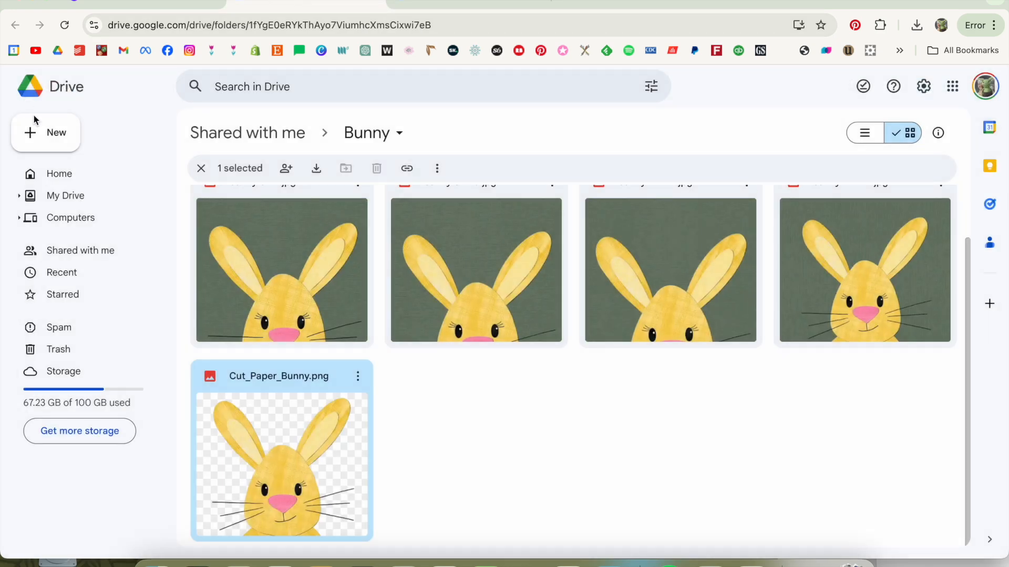
{"action": "scroll", "coordinate": [625, 427], "scroll_direction": "up", "scroll_amount": 2}
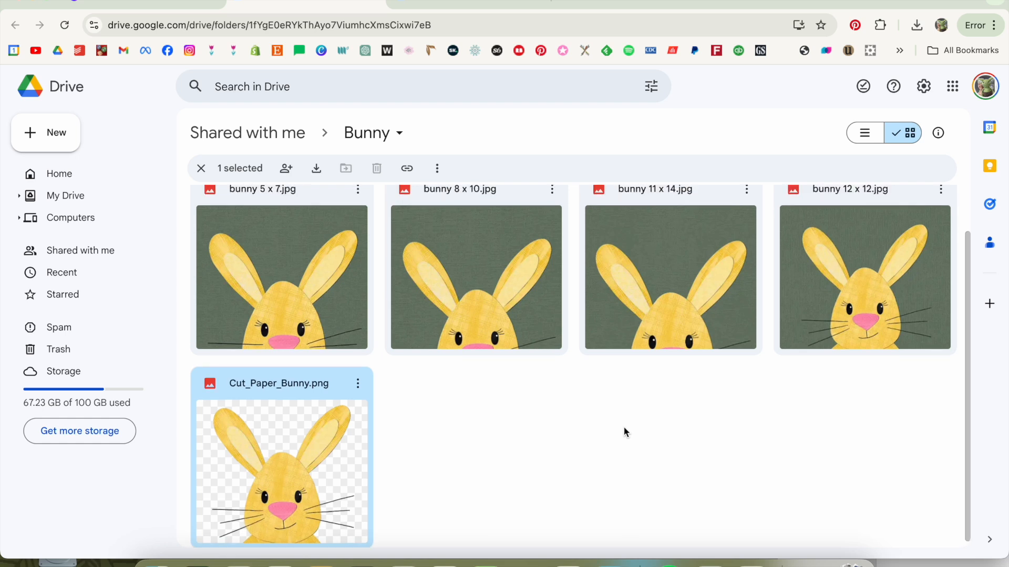
{"action": "scroll", "coordinate": [659, 388], "scroll_direction": "down", "scroll_amount": 1}
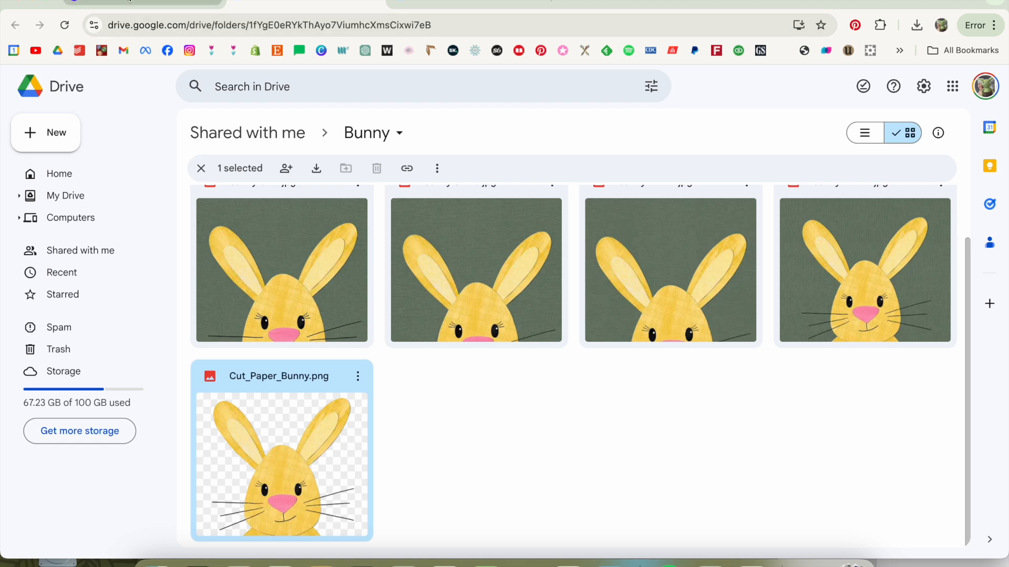
{"action": "left_click", "coordinate": [105, 2]}
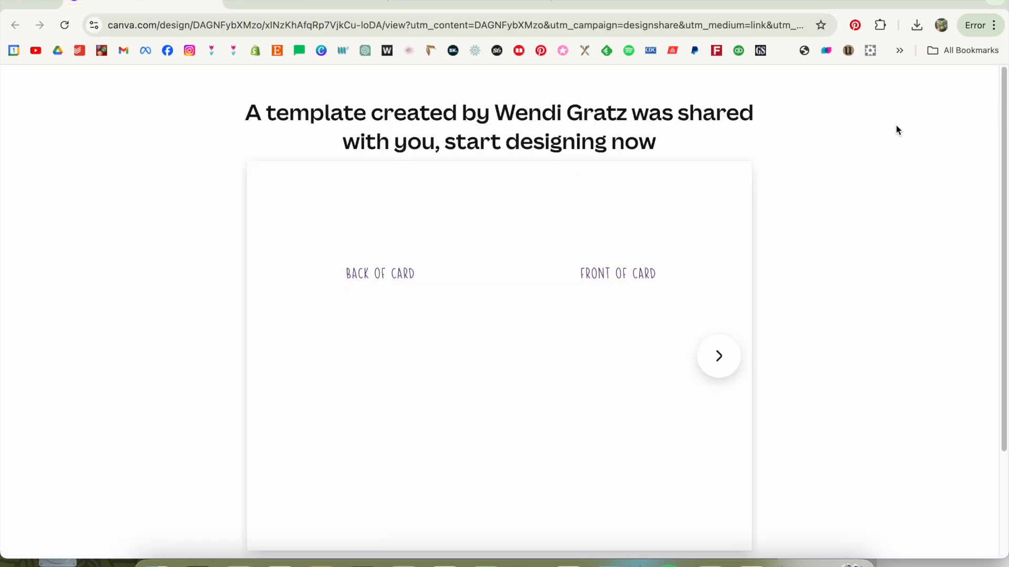
- Start a new design from the shared greeting card template
{"action": "scroll", "coordinate": [847, 255], "scroll_direction": "down", "scroll_amount": 2}
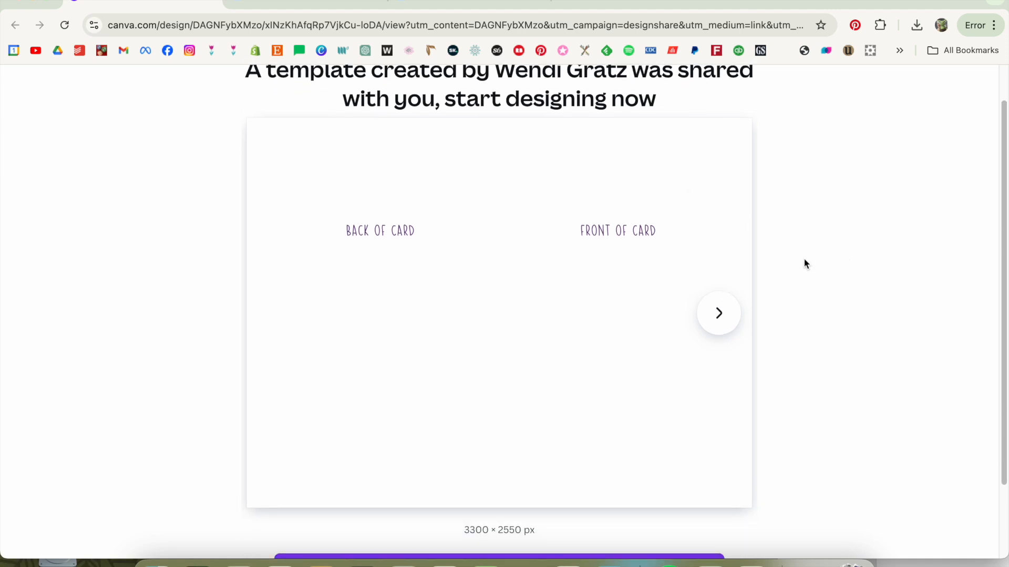
{"action": "scroll", "coordinate": [806, 265], "scroll_direction": "up", "scroll_amount": 2}
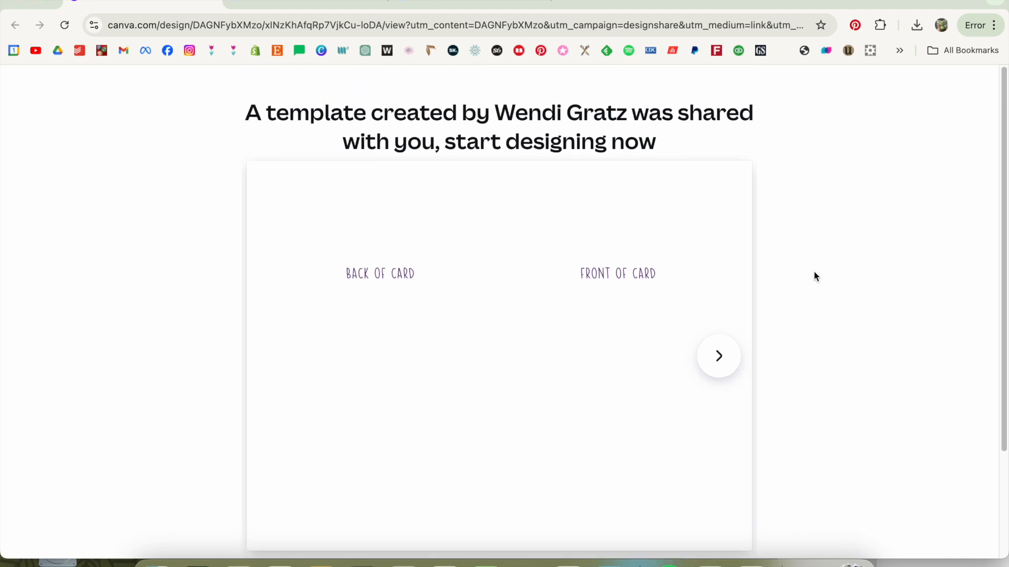
{"action": "scroll", "coordinate": [818, 274], "scroll_direction": "down", "scroll_amount": 5}
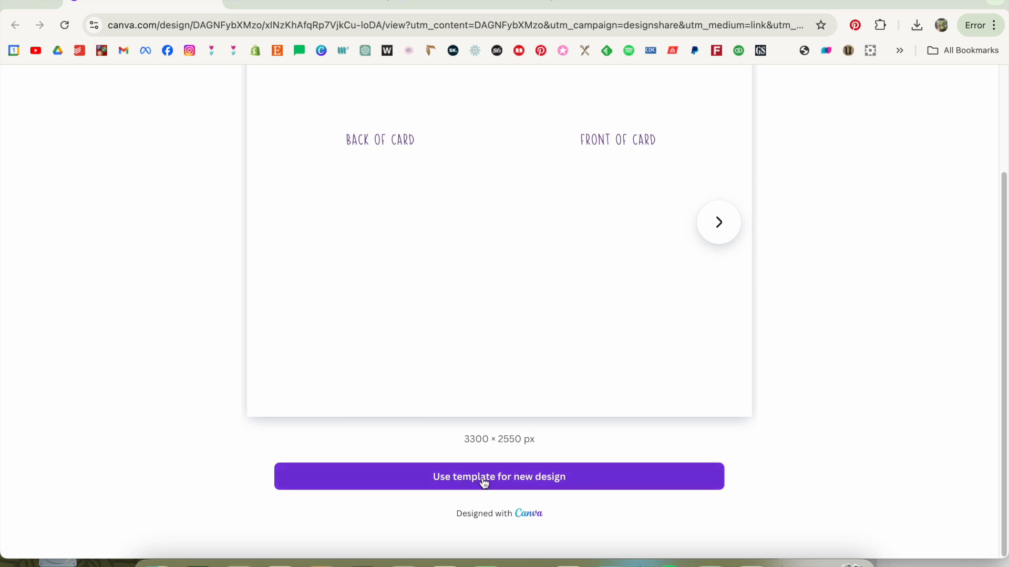
{"action": "left_click", "coordinate": [517, 478]}
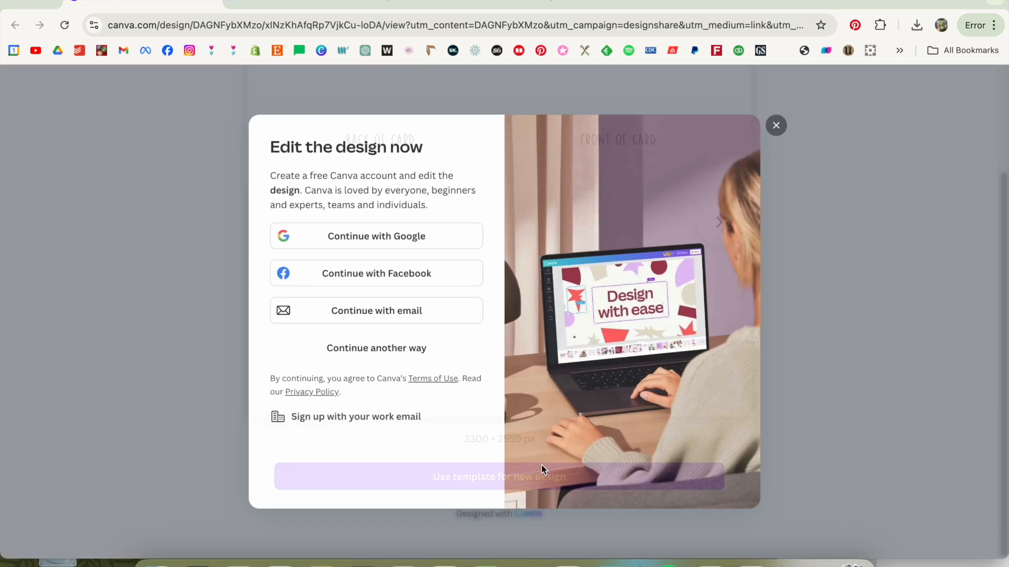
- Sign in with your e-mail address and enter the emailed verification code
{"action": "left_click", "coordinate": [384, 314]}
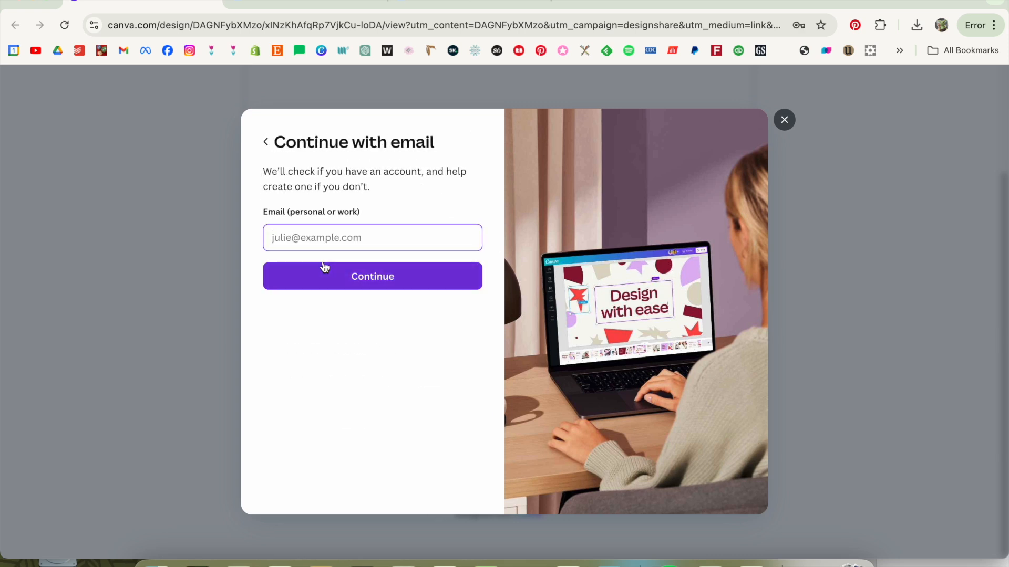
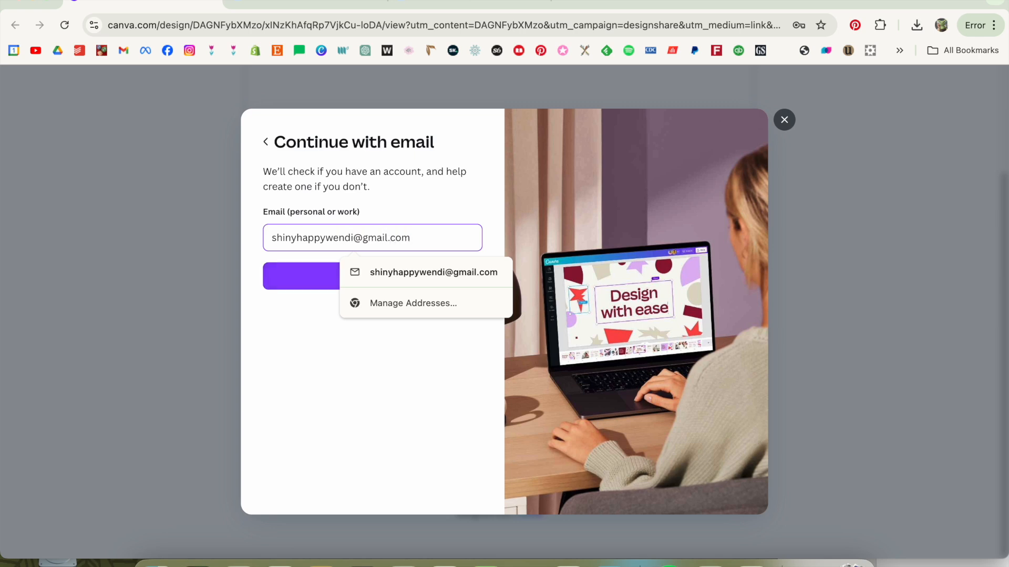
{"action": "key", "text": "Return"}
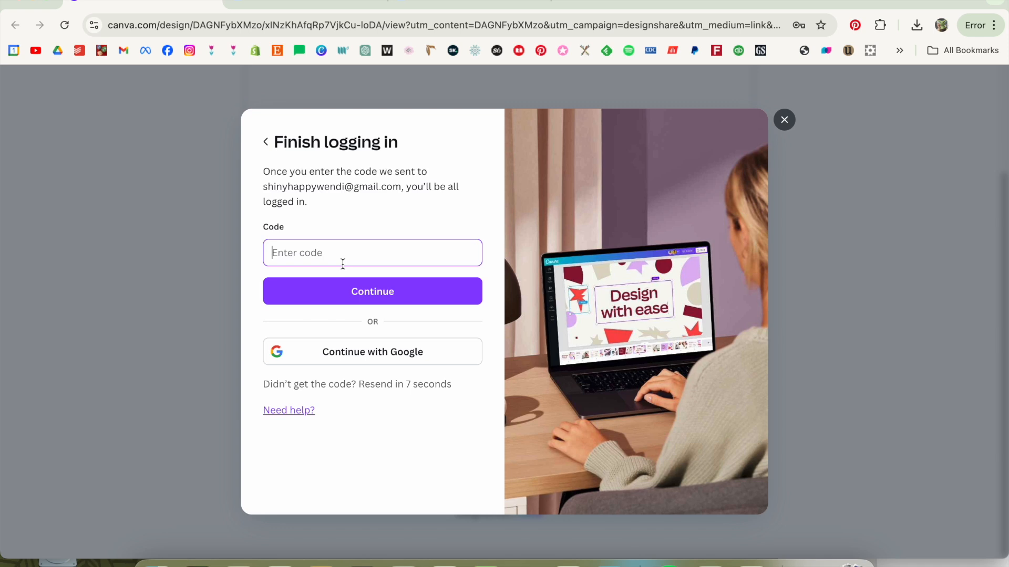
{"action": "left_click", "coordinate": [342, 251]}
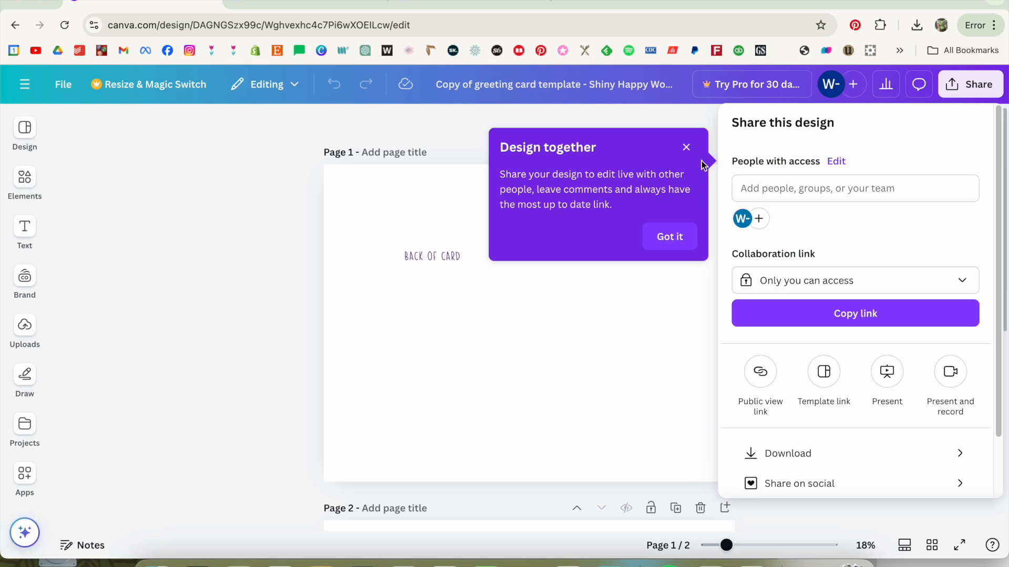
- Close the Design together tip and Share panel to reveal the card's first page
{"action": "left_click", "coordinate": [686, 148]}
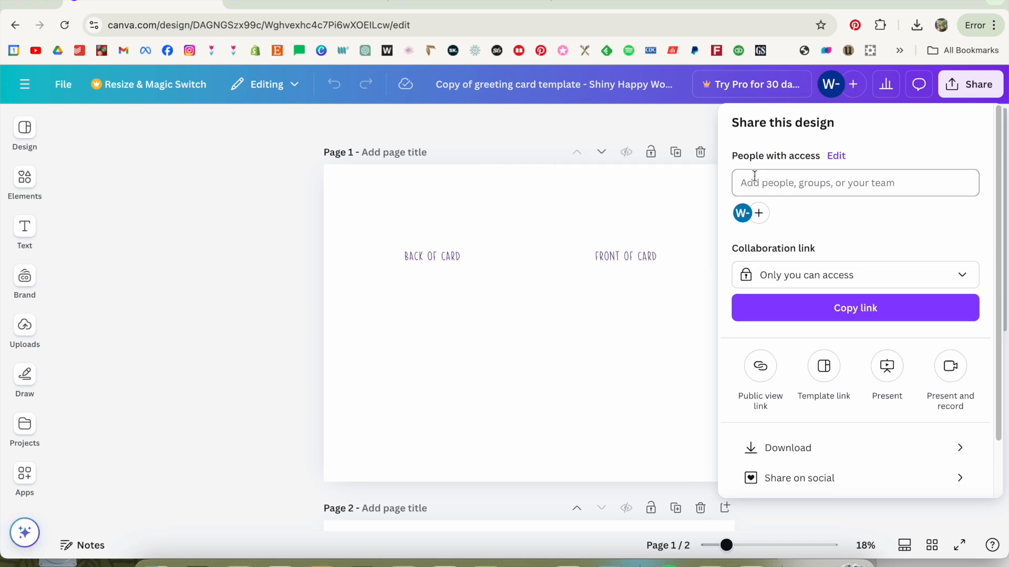
{"action": "left_click", "coordinate": [204, 243]}
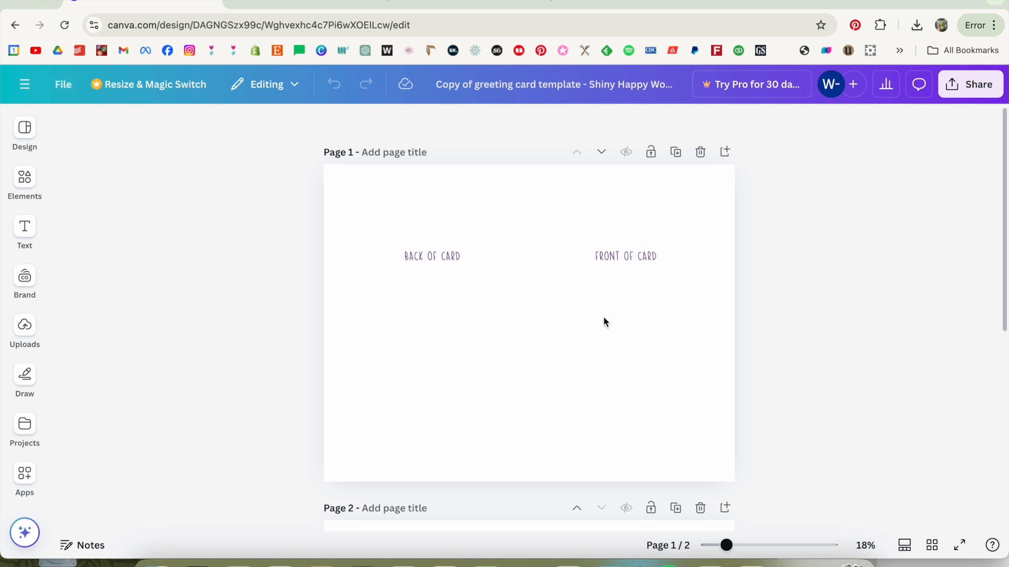
- Enable Show rulers and guides under File > Settings
{"action": "mouse_move", "coordinate": [25, 129]}
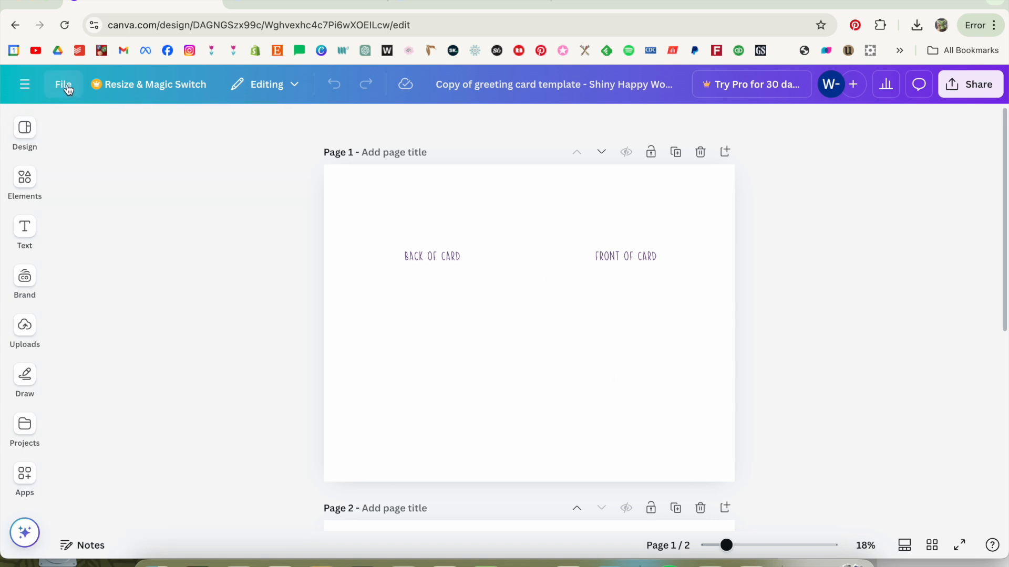
{"action": "left_click", "coordinate": [65, 85]}
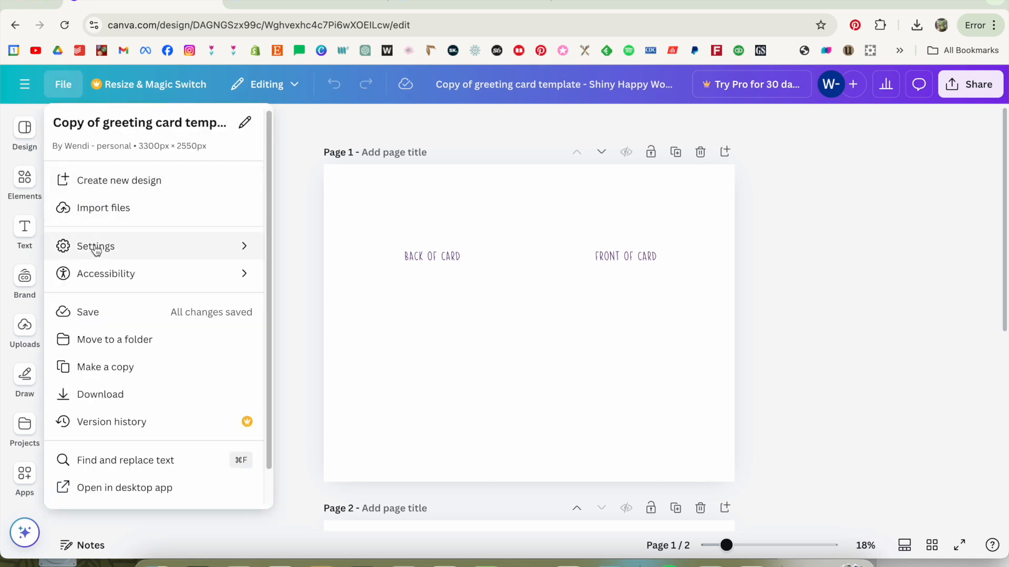
{"action": "mouse_move", "coordinate": [100, 248]}
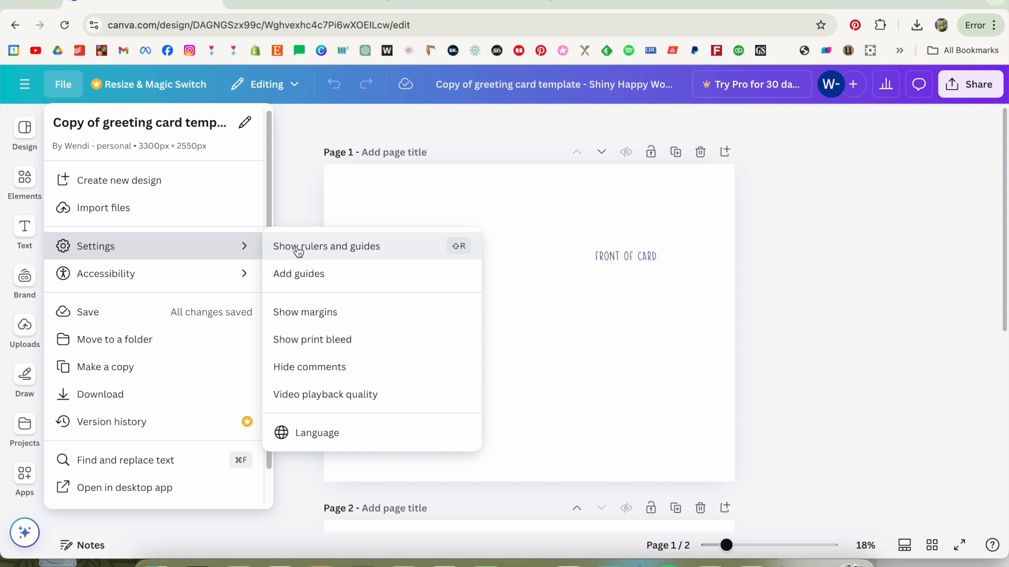
{"action": "left_click", "coordinate": [298, 251]}
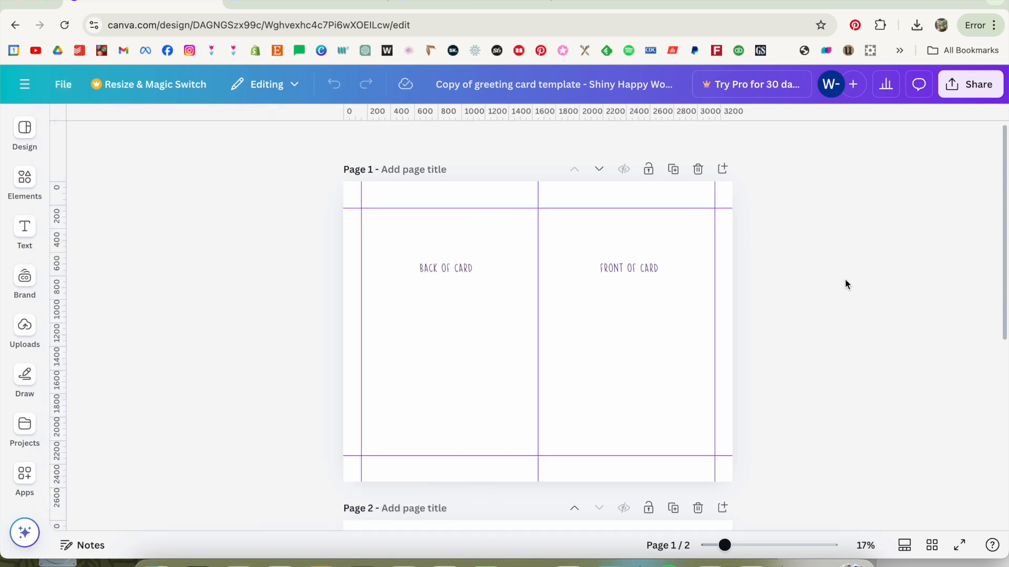
- Zoom to about 22% and scroll through card pages 1 and 2
{"action": "left_click_drag", "start_coordinate": [725, 546], "coordinate": [732, 546]}
{"action": "scroll", "coordinate": [842, 408], "scroll_direction": "down", "scroll_amount": 2}
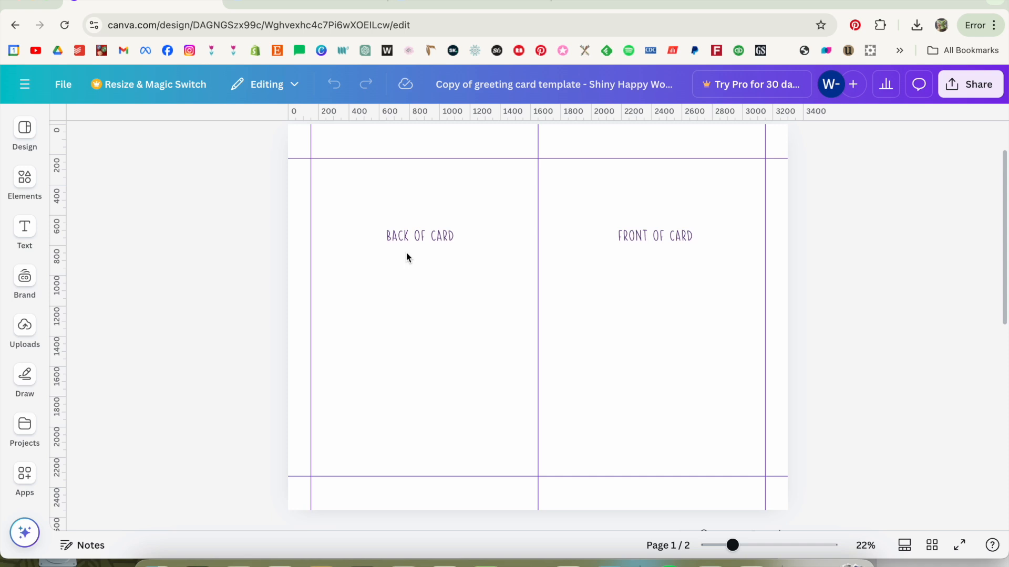
{"action": "scroll", "coordinate": [406, 348], "scroll_direction": "down", "scroll_amount": 4}
{"action": "scroll", "coordinate": [405, 348], "scroll_direction": "down", "scroll_amount": 5}
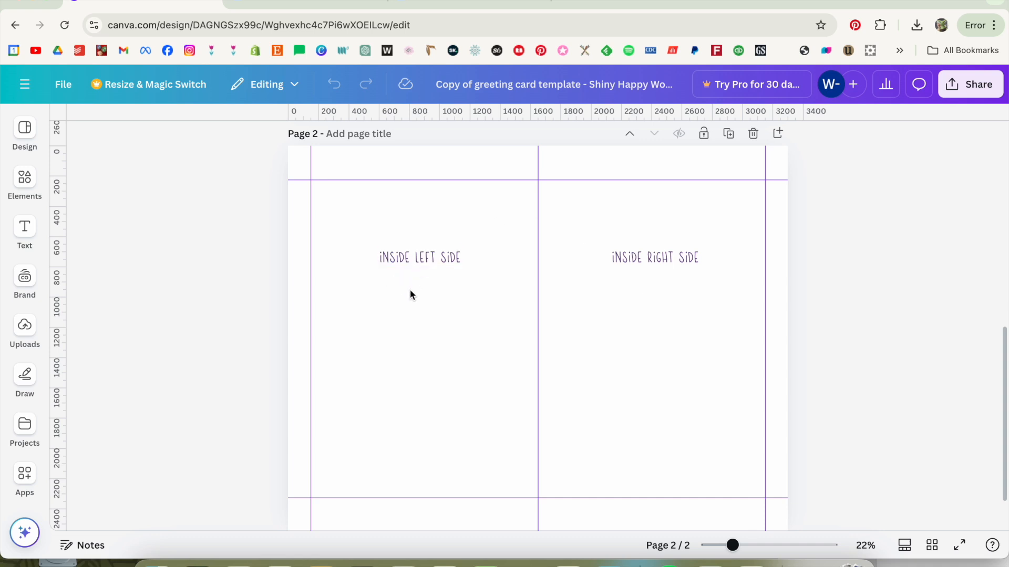
{"action": "scroll", "coordinate": [870, 310], "scroll_direction": "up", "scroll_amount": 7}
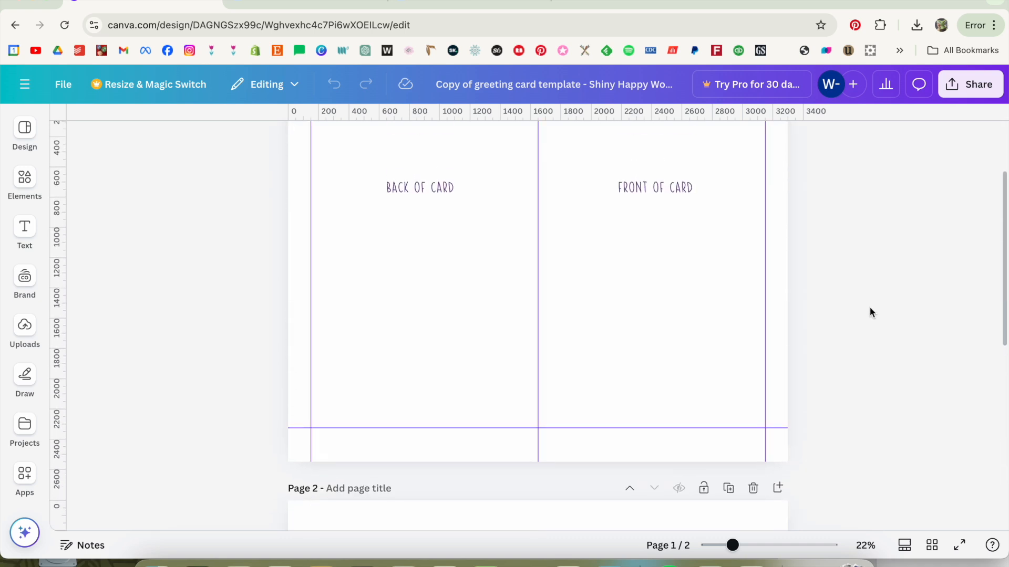
{"action": "scroll", "coordinate": [869, 312], "scroll_direction": "up", "scroll_amount": 2}
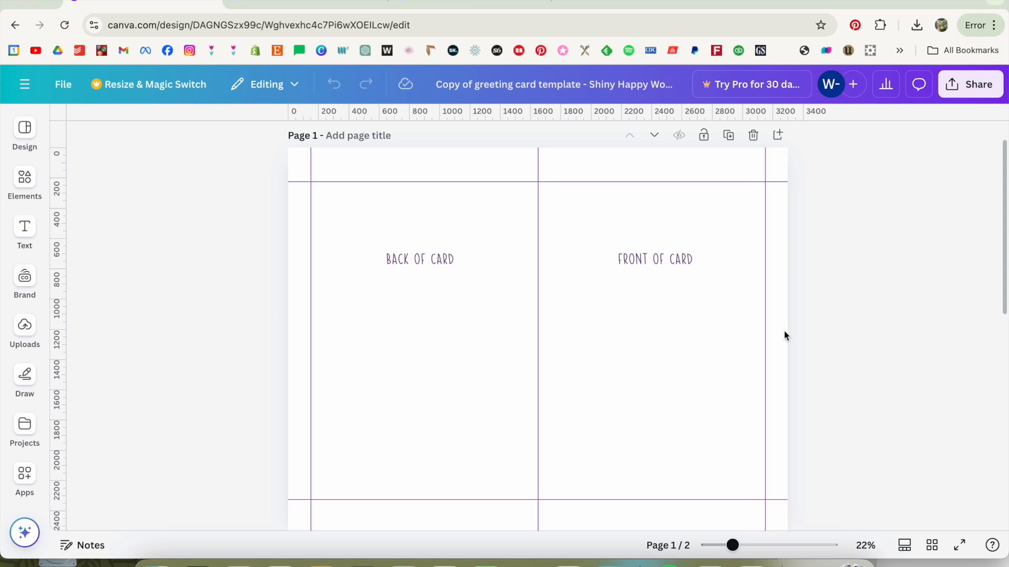
{"action": "scroll", "coordinate": [794, 383], "scroll_direction": "down", "scroll_amount": 7}
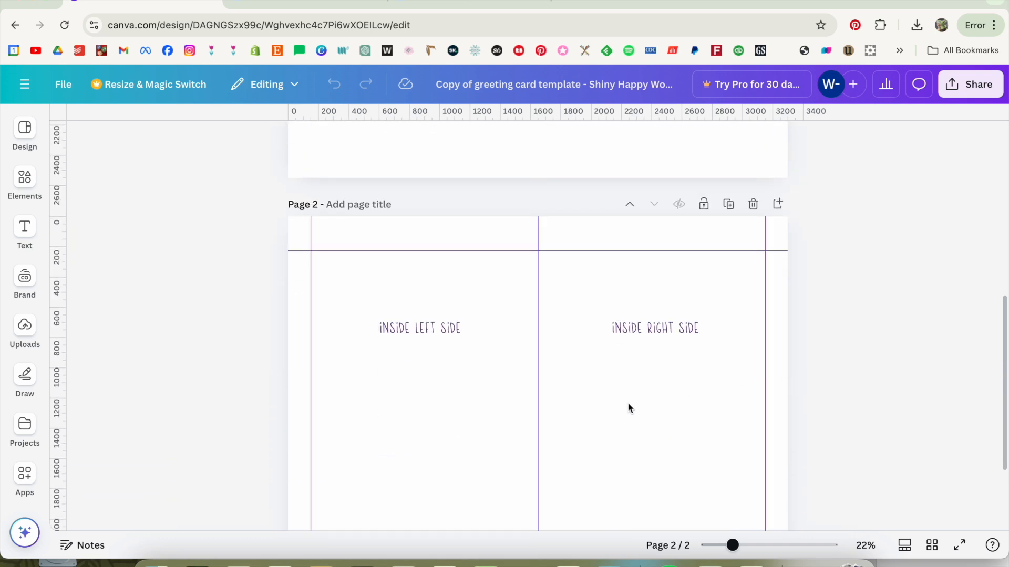
{"action": "scroll", "coordinate": [707, 359], "scroll_direction": "up", "scroll_amount": 5}
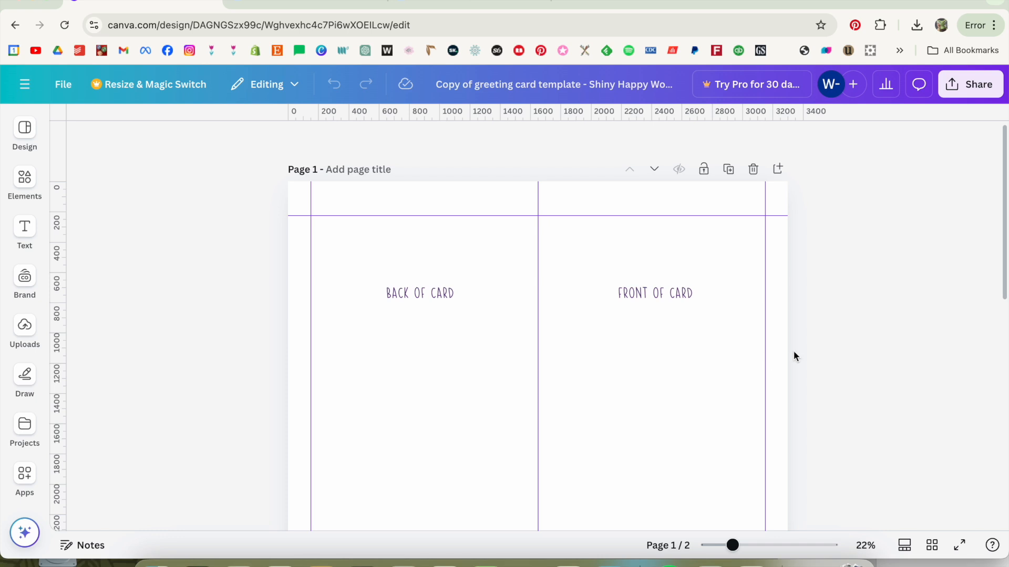
{"action": "scroll", "coordinate": [815, 350], "scroll_direction": "down", "scroll_amount": 1}
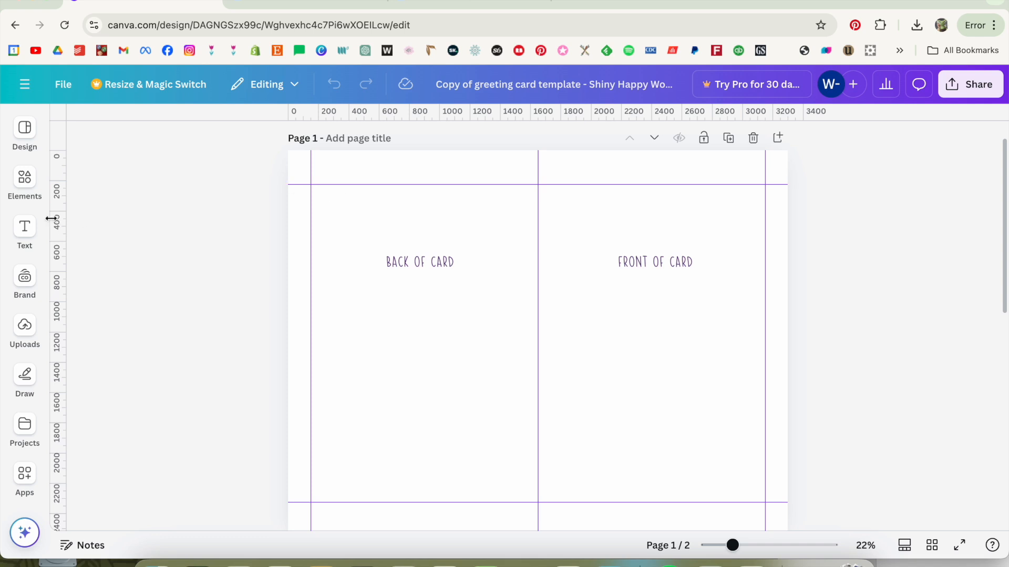
- Browse the sidebar panels to bring up the Elements library
{"action": "left_click", "coordinate": [26, 278]}
{"action": "left_click", "coordinate": [27, 328]}
{"action": "mouse_move", "coordinate": [28, 193]}
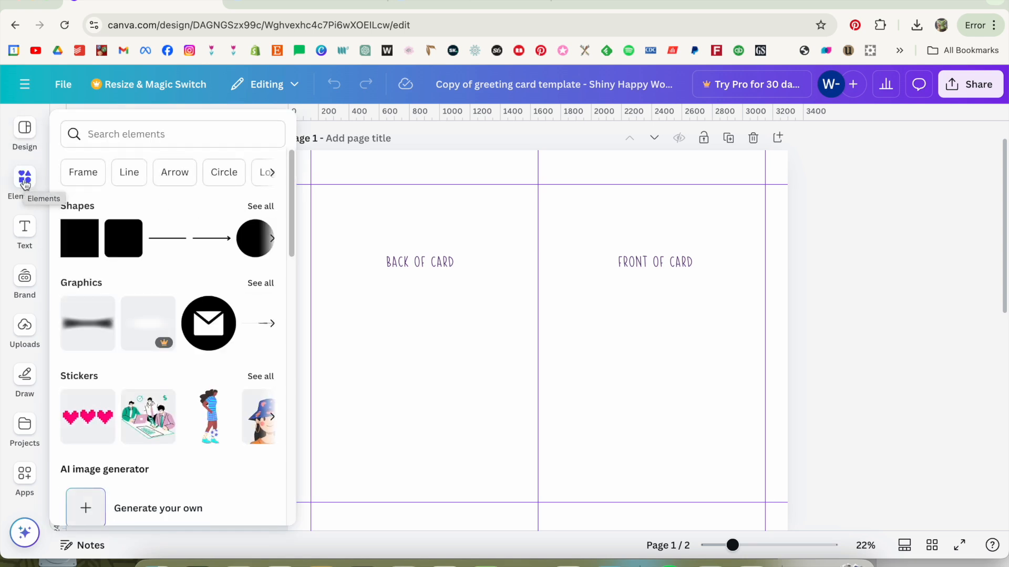
- Scroll through the Elements library, then open the Uploads panel for your own images
{"action": "left_click", "coordinate": [24, 177]}
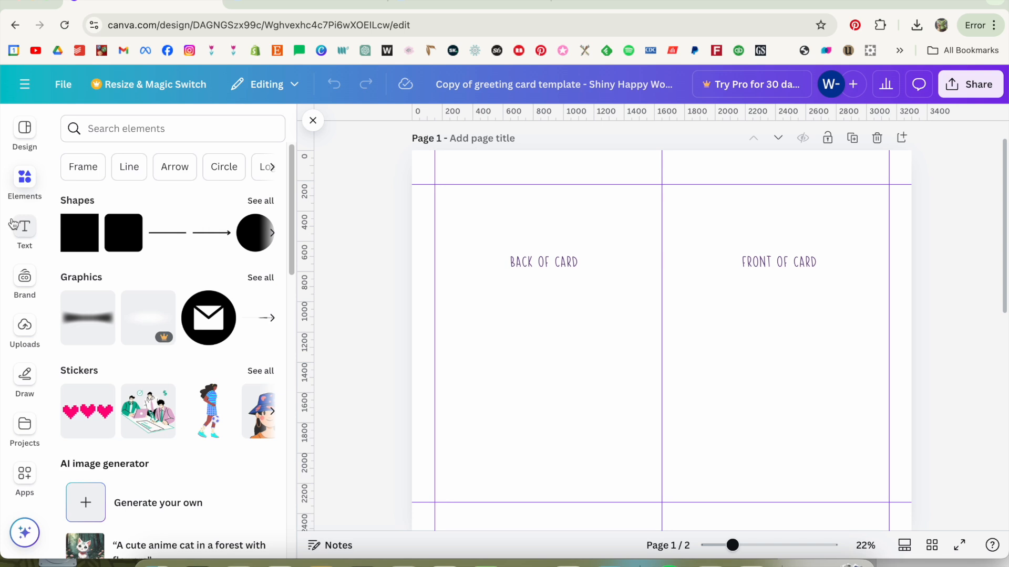
{"action": "scroll", "coordinate": [144, 358], "scroll_direction": "down", "scroll_amount": 5}
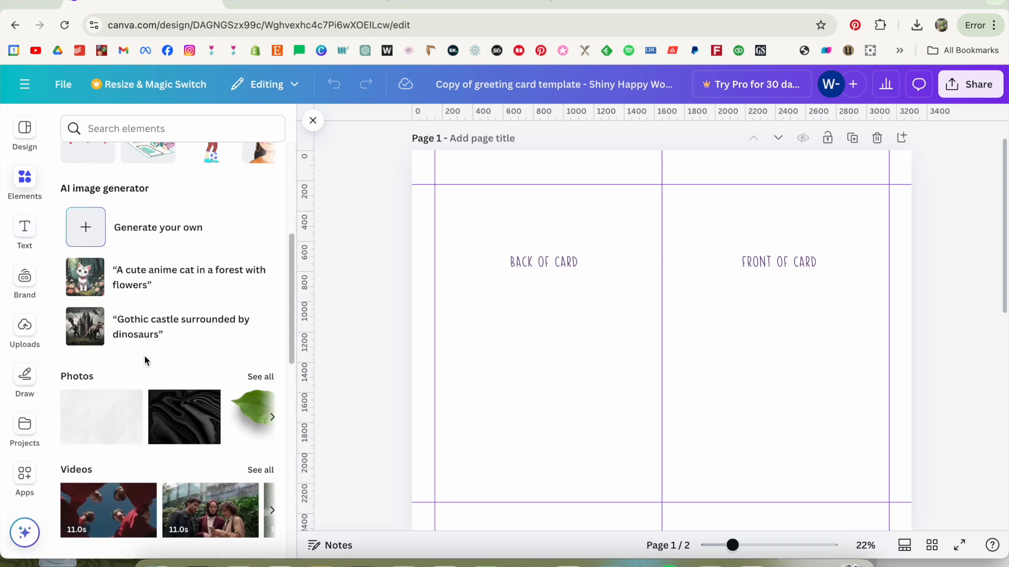
{"action": "scroll", "coordinate": [145, 360], "scroll_direction": "down", "scroll_amount": 9}
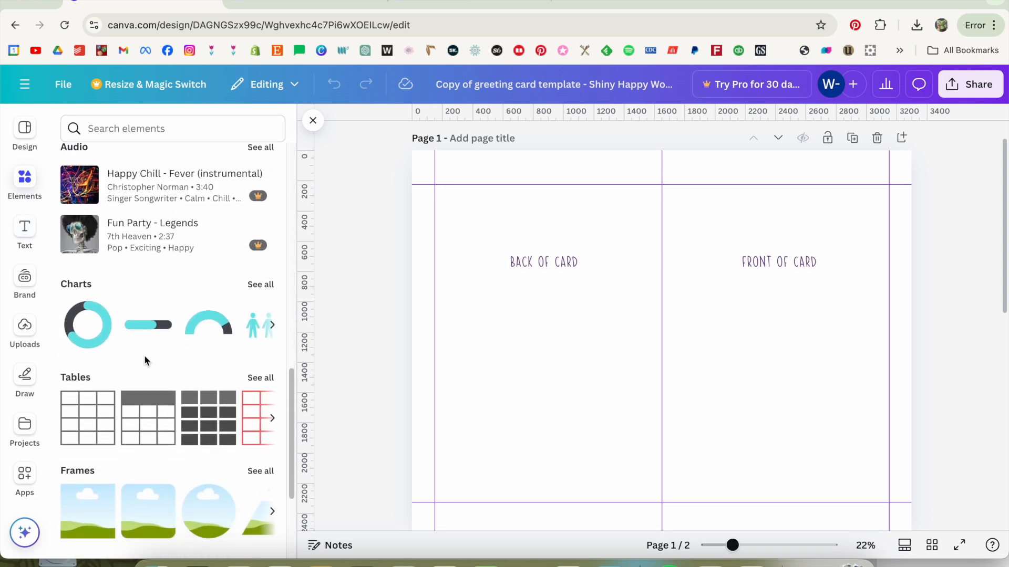
{"action": "scroll", "coordinate": [145, 359], "scroll_direction": "down", "scroll_amount": 5}
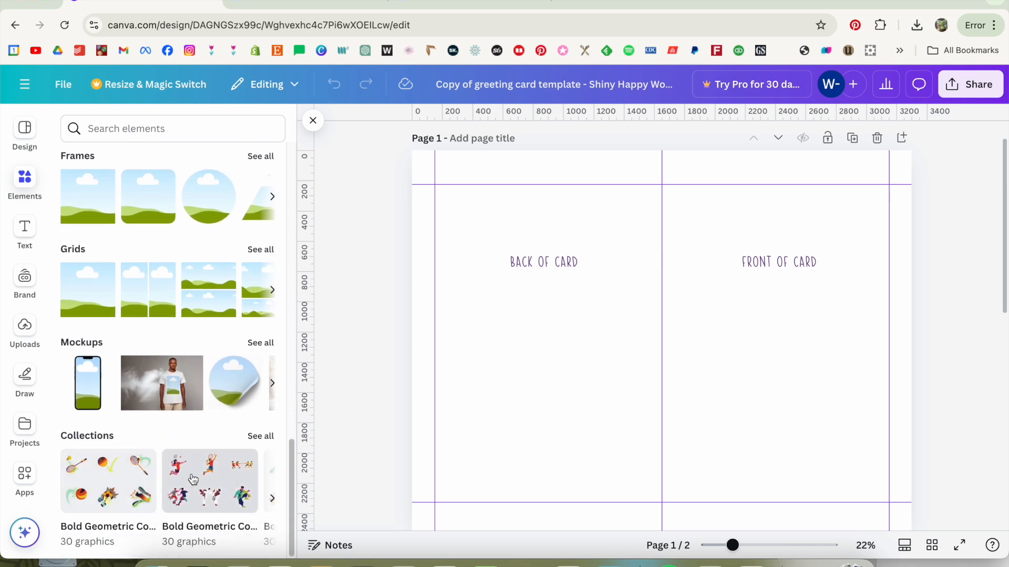
{"action": "scroll", "coordinate": [202, 430], "scroll_direction": "up", "scroll_amount": 15}
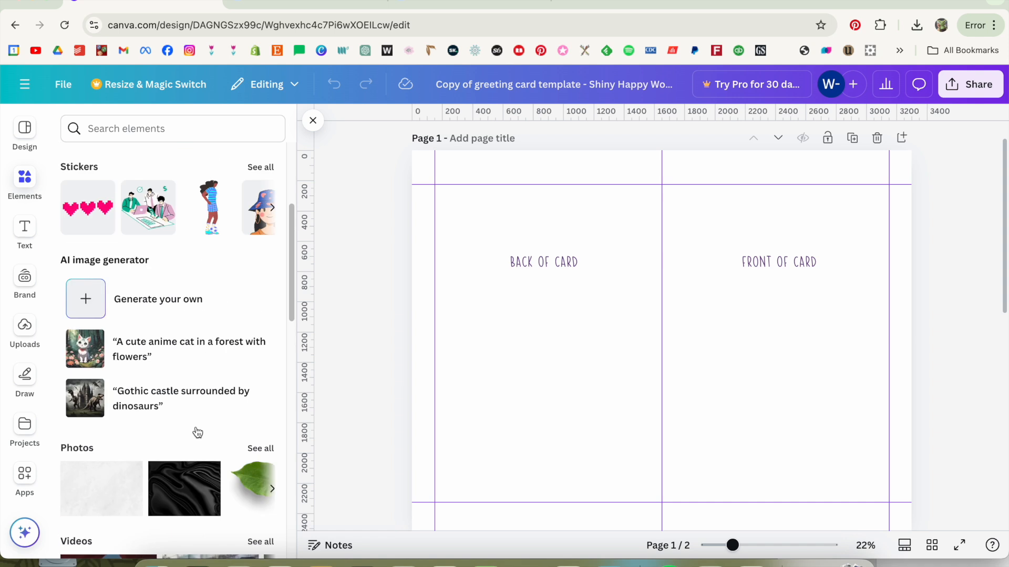
{"action": "scroll", "coordinate": [197, 432], "scroll_direction": "up", "scroll_amount": 4}
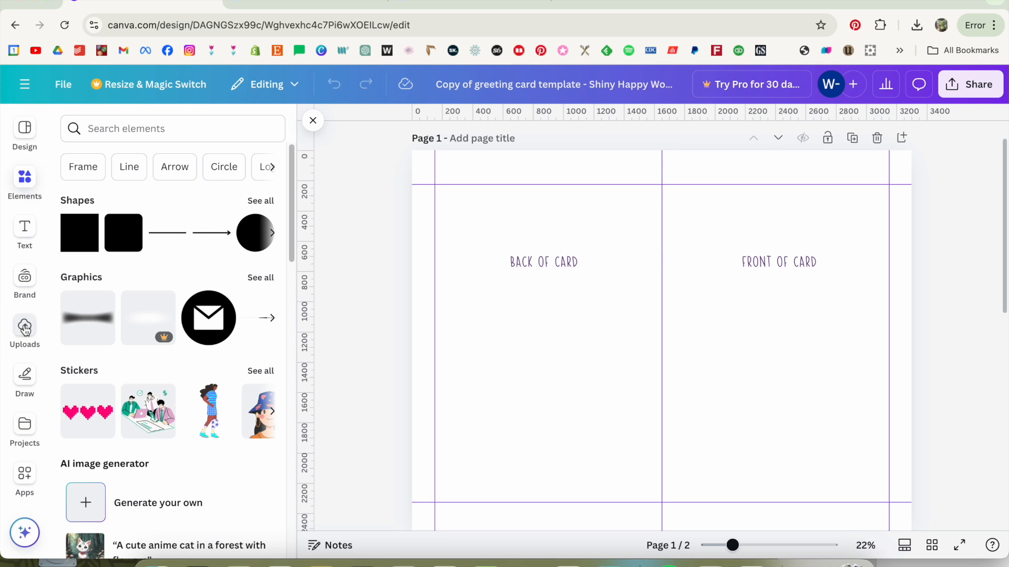
{"action": "left_click", "coordinate": [25, 330]}
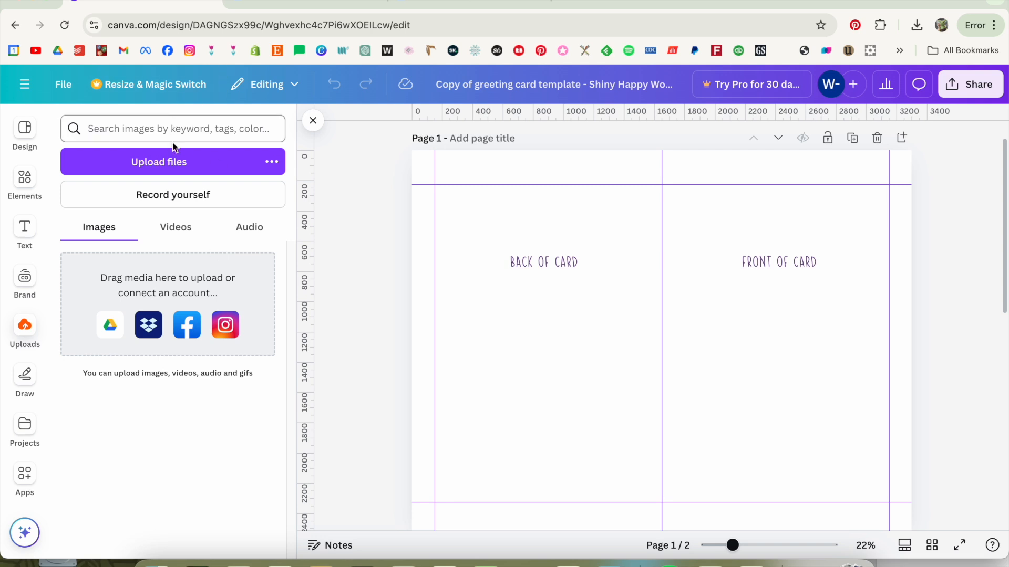
- Upload the two Desktop files, bare canvas 4032x3024.jpg and Cut_Paper_Bunny.png, into Canva
{"action": "left_click", "coordinate": [166, 163]}
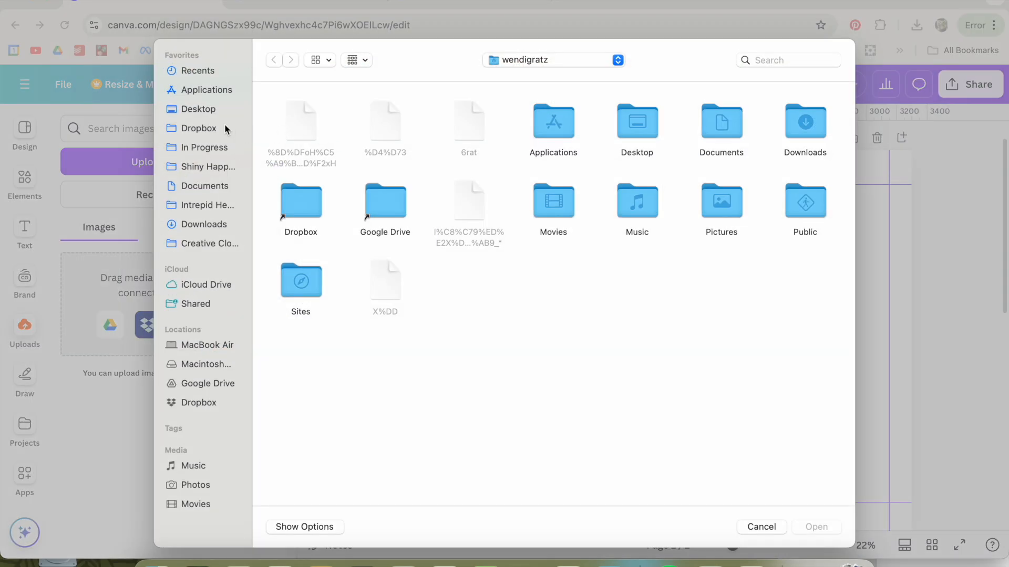
{"action": "left_click", "coordinate": [199, 109]}
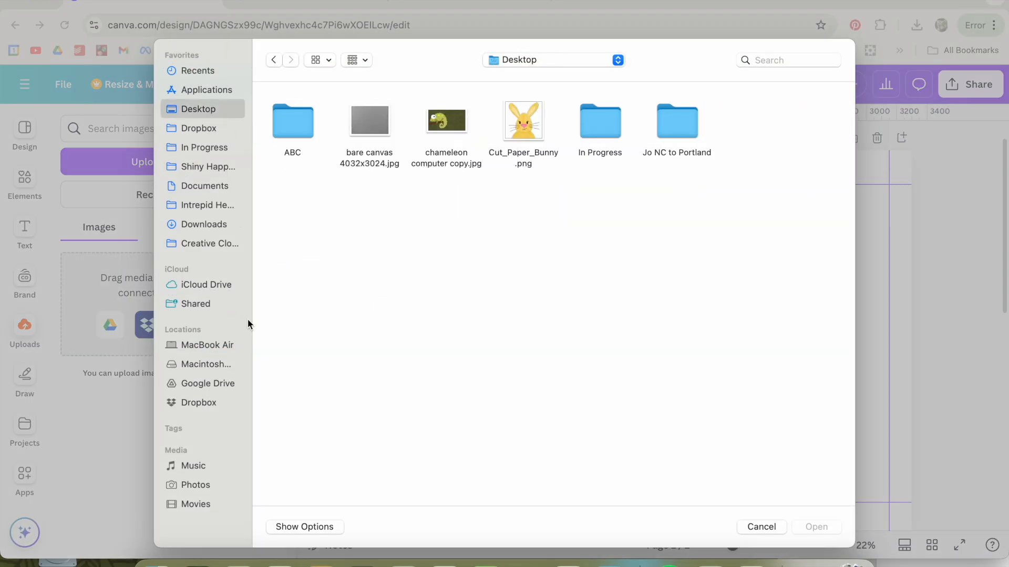
{"action": "left_click", "coordinate": [367, 121]}
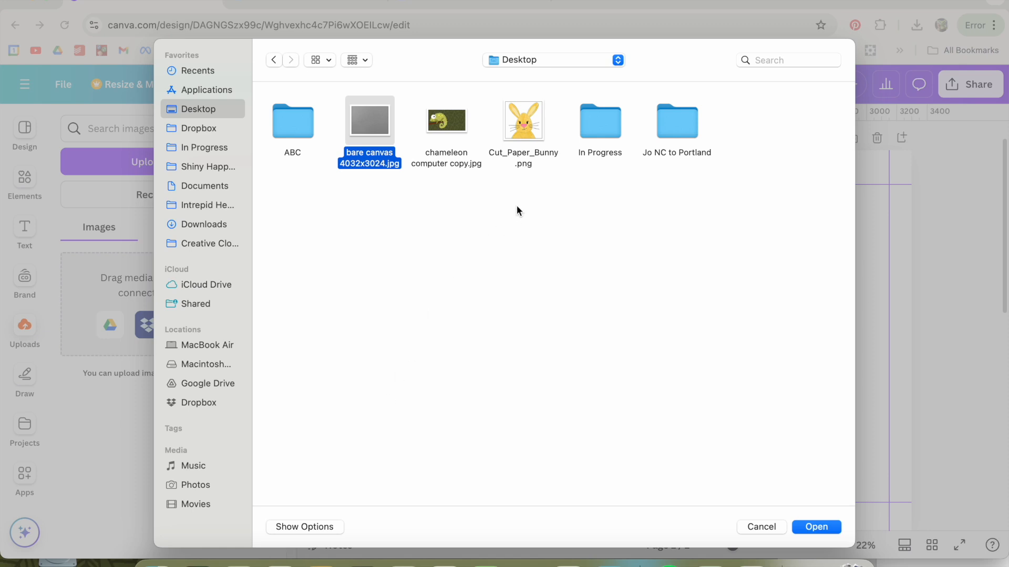
{"action": "left_click", "coordinate": [526, 124], "text": "super"}
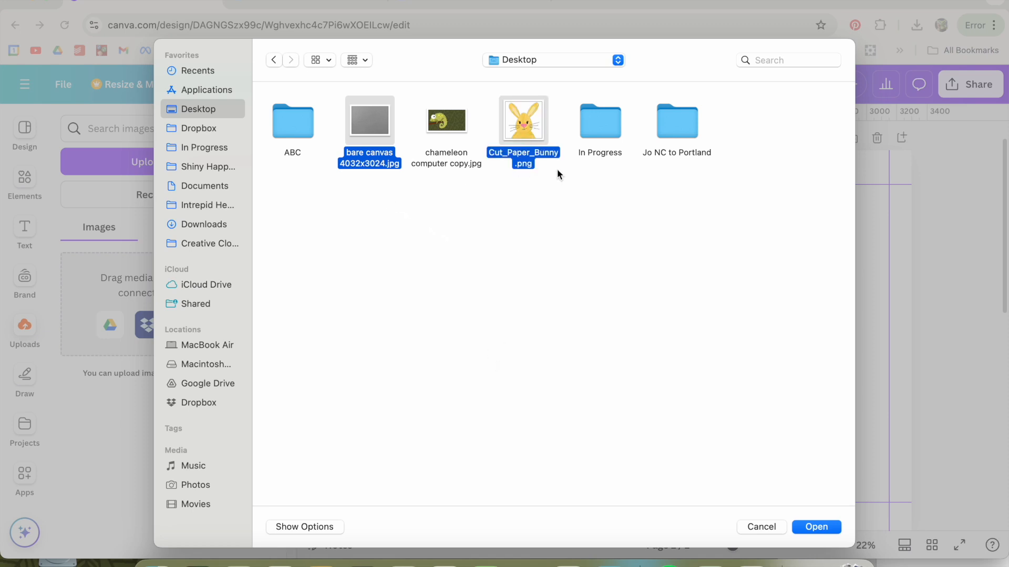
{"action": "left_click", "coordinate": [823, 527]}
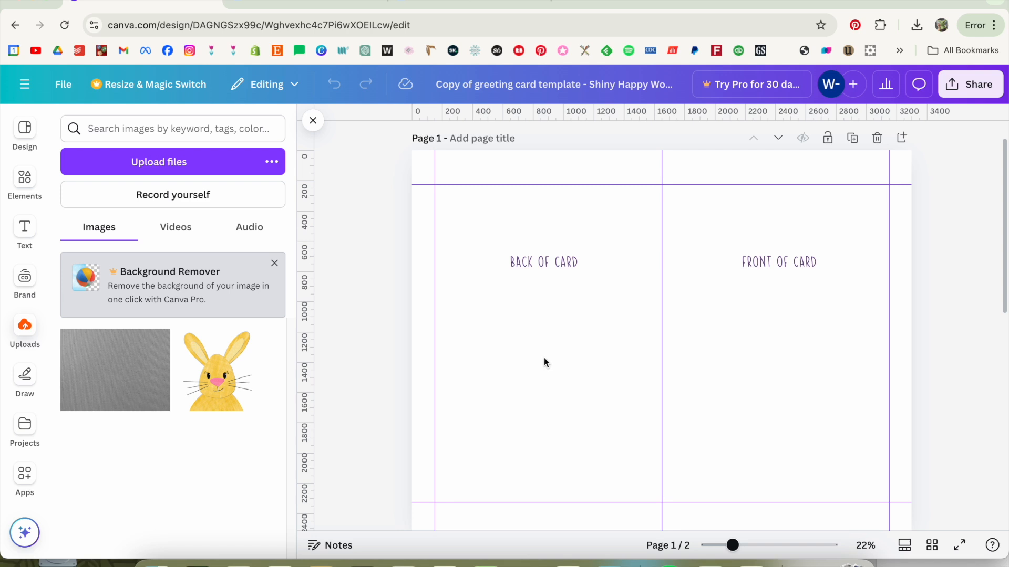
- Add the grey canvas texture to page 1 and resize it to meet the card guides on every side
{"action": "left_click", "coordinate": [113, 382]}
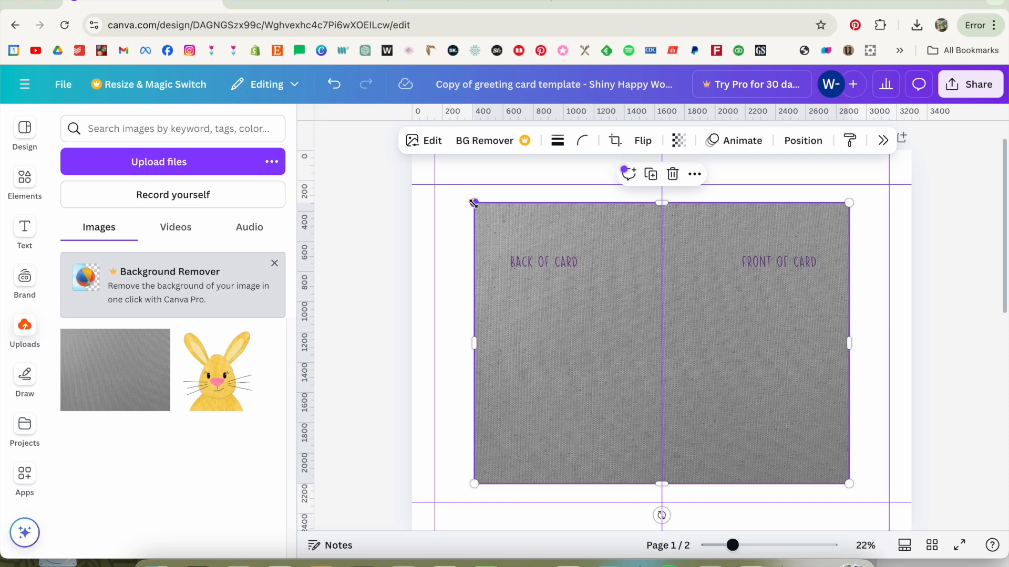
{"action": "left_click_drag", "start_coordinate": [474, 204], "coordinate": [434, 174]}
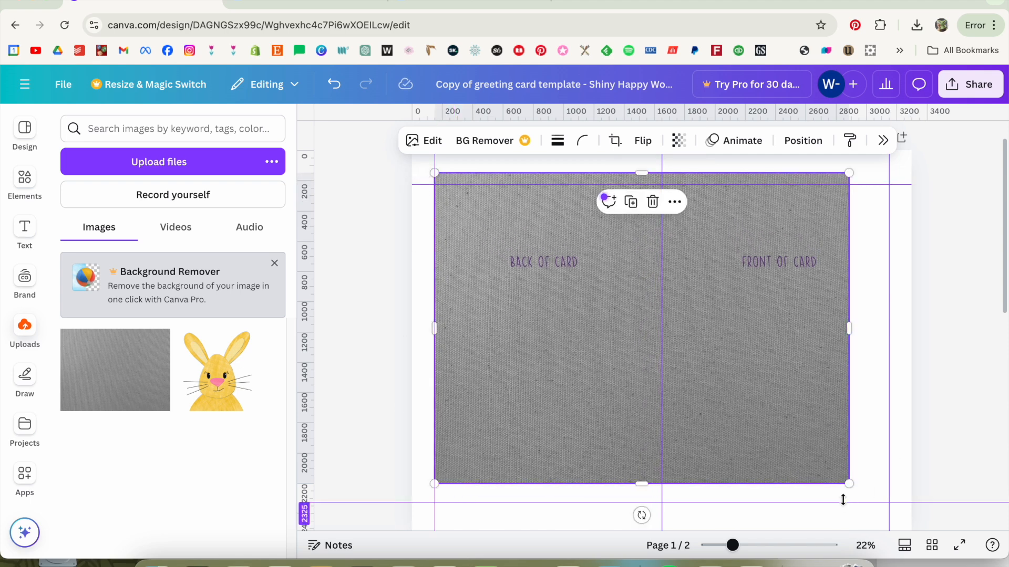
{"action": "left_click_drag", "start_coordinate": [847, 480], "coordinate": [893, 508]}
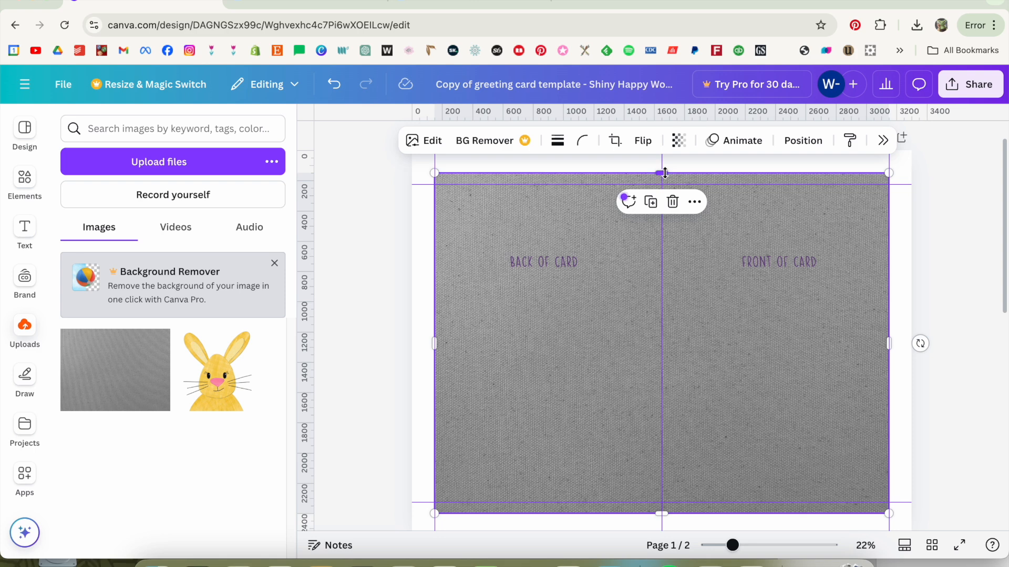
{"action": "left_click_drag", "start_coordinate": [664, 172], "coordinate": [663, 185]}
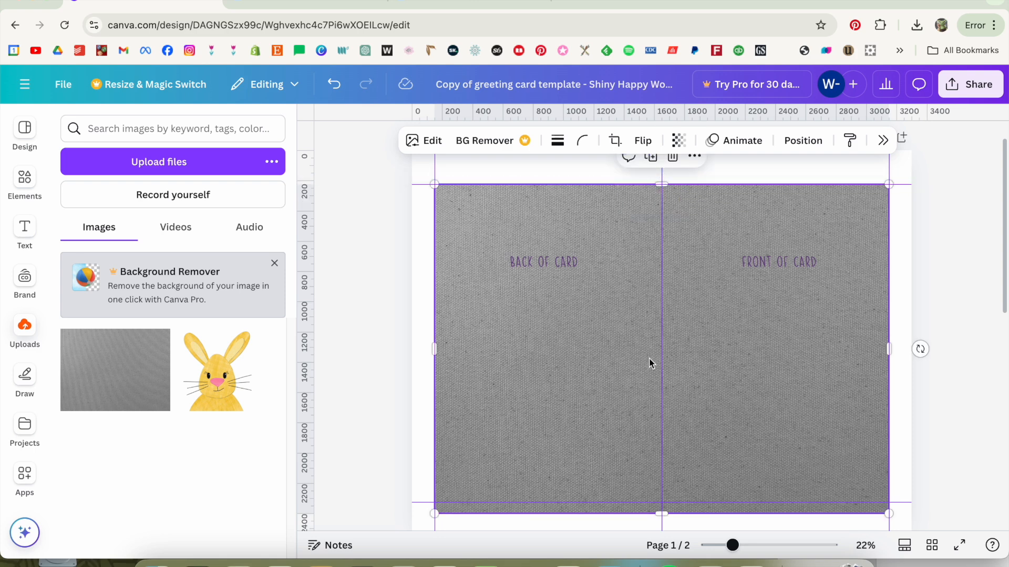
{"action": "left_click_drag", "start_coordinate": [658, 513], "coordinate": [660, 503]}
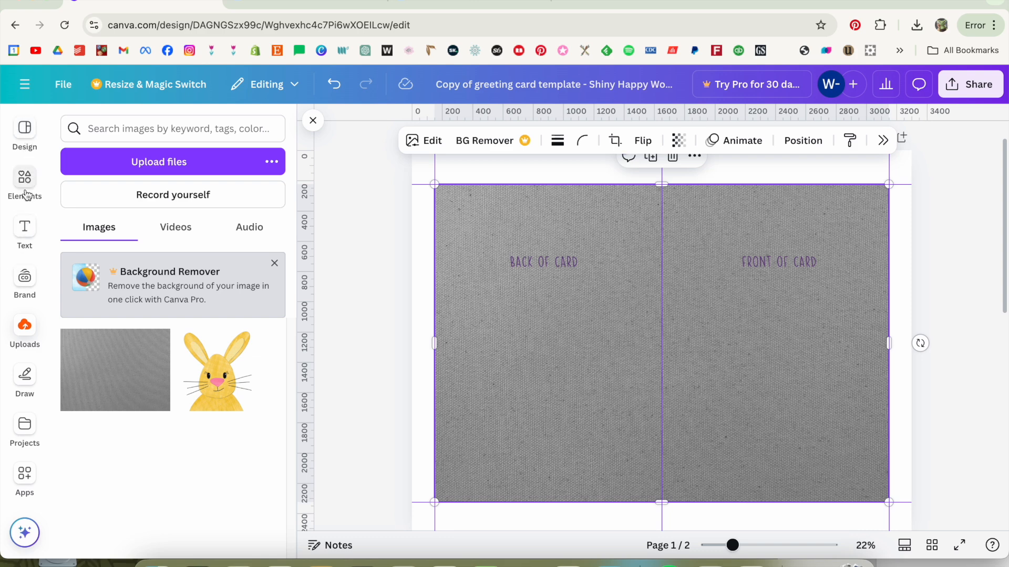
- Switch the side panel from Design templates to the Elements library
{"action": "left_click", "coordinate": [26, 127]}
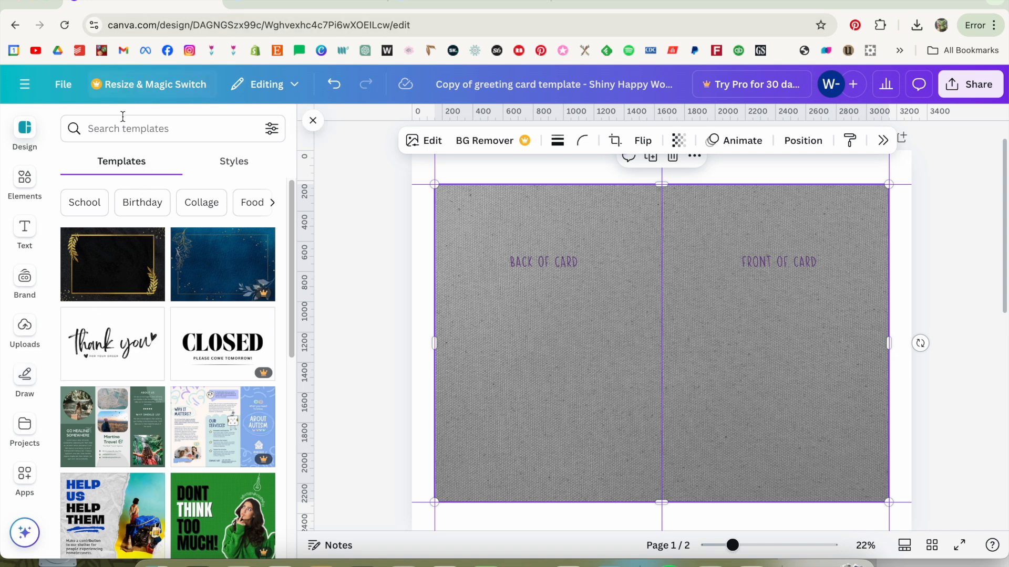
{"action": "scroll", "coordinate": [112, 251], "scroll_direction": "down", "scroll_amount": 3}
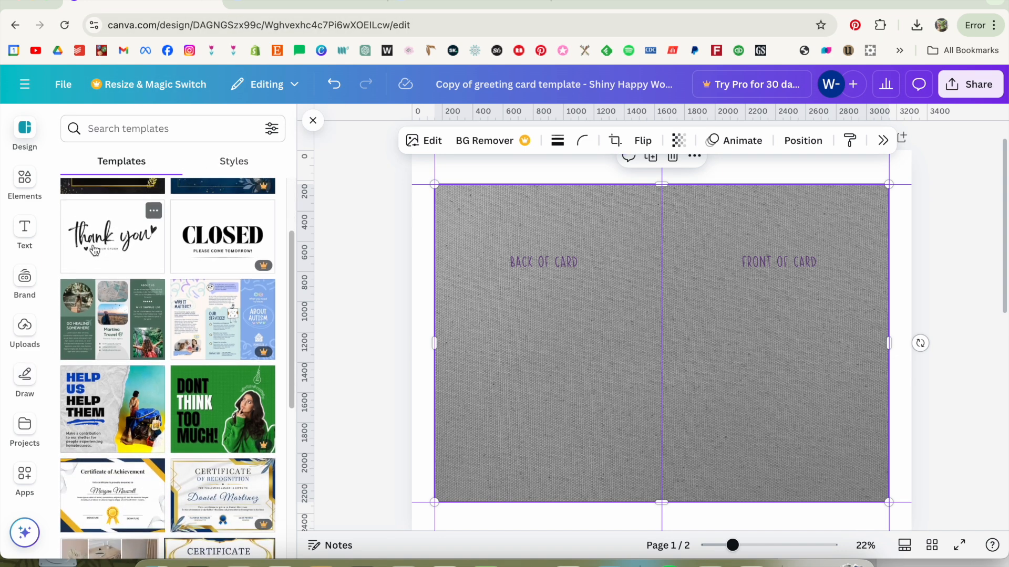
{"action": "left_click", "coordinate": [26, 182]}
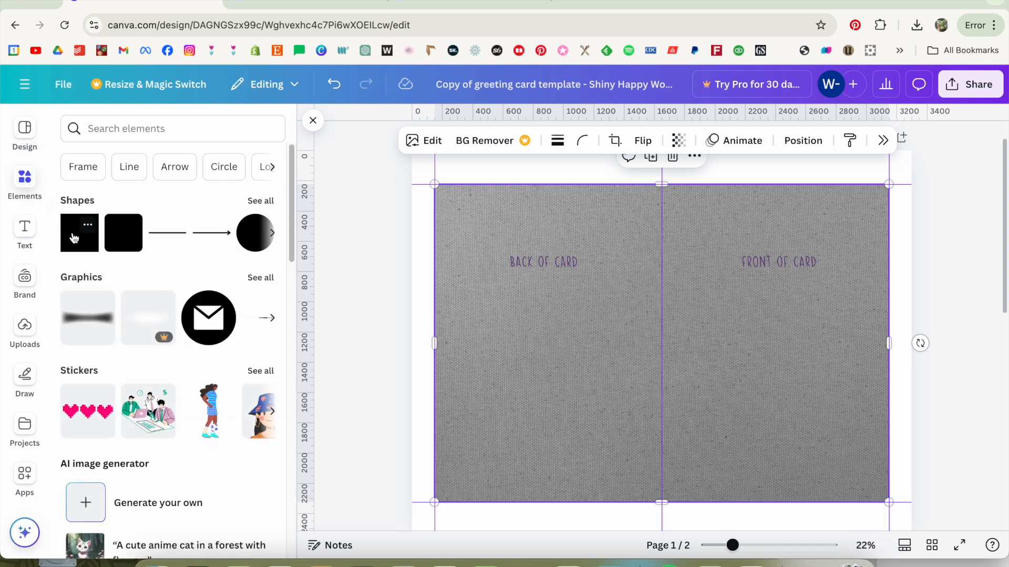
- Add a square shape and stretch it to about 3,093 × 2,185 to cover the card
{"action": "left_click", "coordinate": [78, 239]}
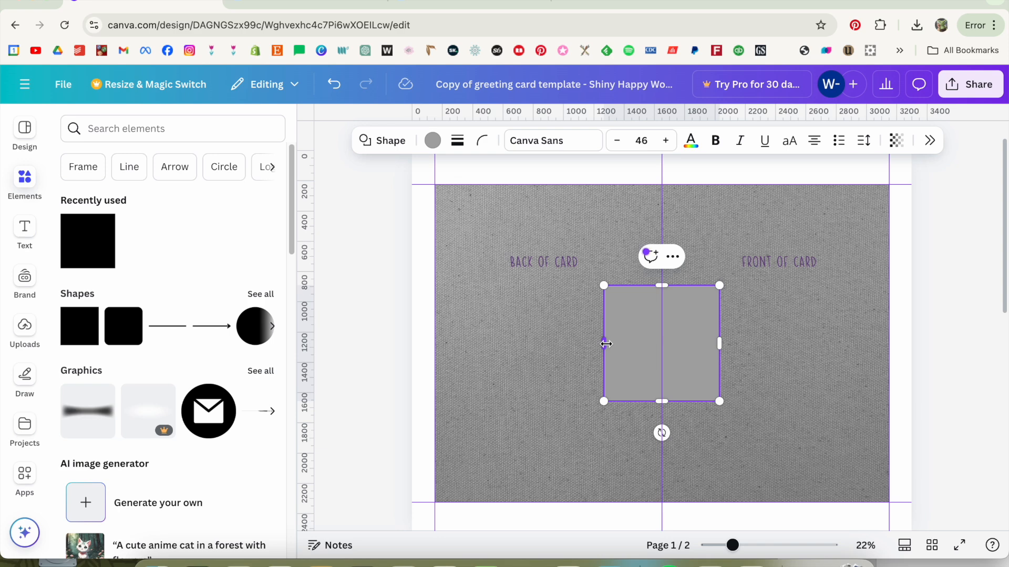
{"action": "left_click_drag", "start_coordinate": [605, 344], "coordinate": [434, 352]}
{"action": "left_click_drag", "start_coordinate": [719, 344], "coordinate": [902, 324]}
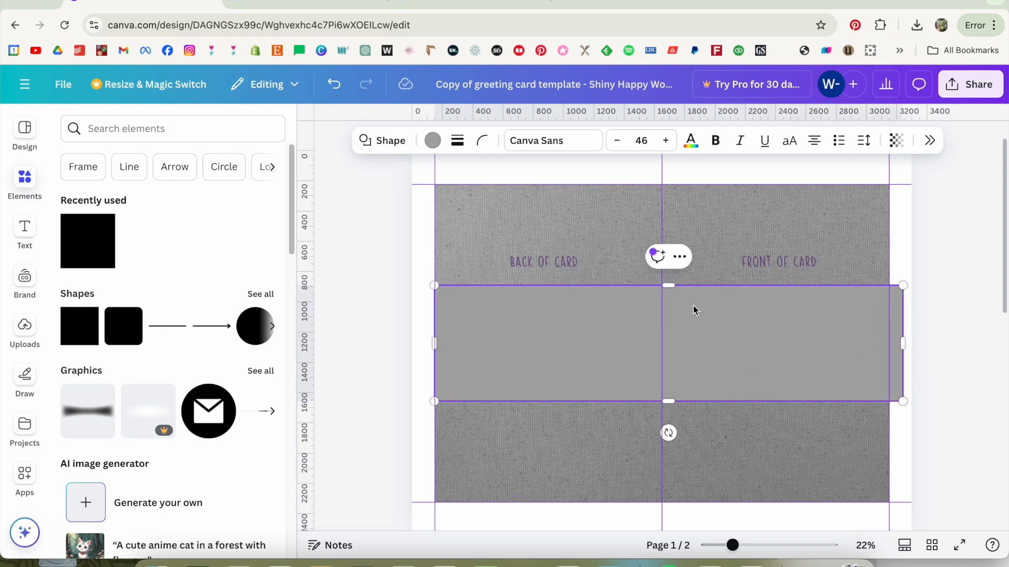
{"action": "left_click_drag", "start_coordinate": [668, 285], "coordinate": [695, 171]}
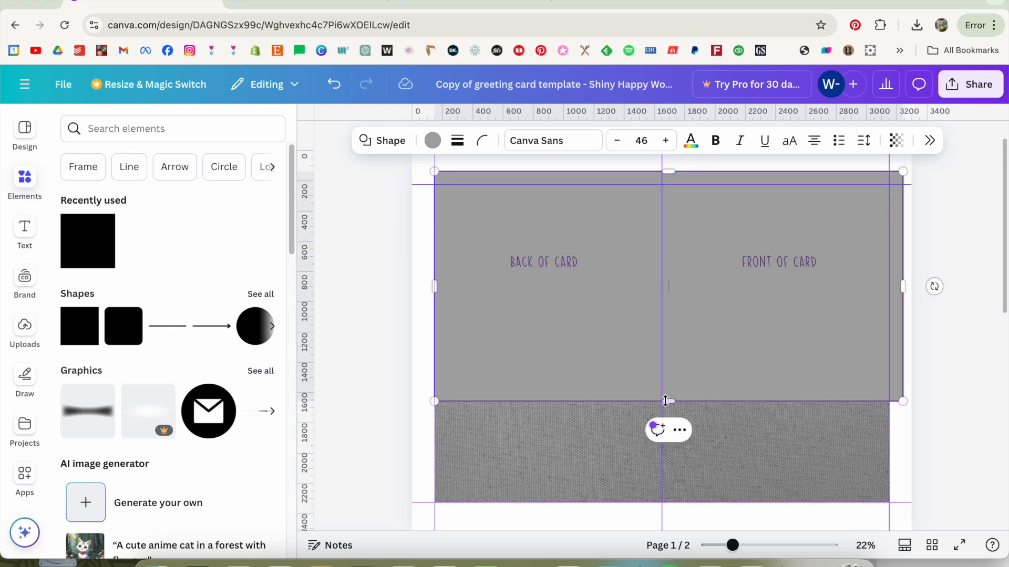
{"action": "left_click_drag", "start_coordinate": [667, 402], "coordinate": [669, 502]}
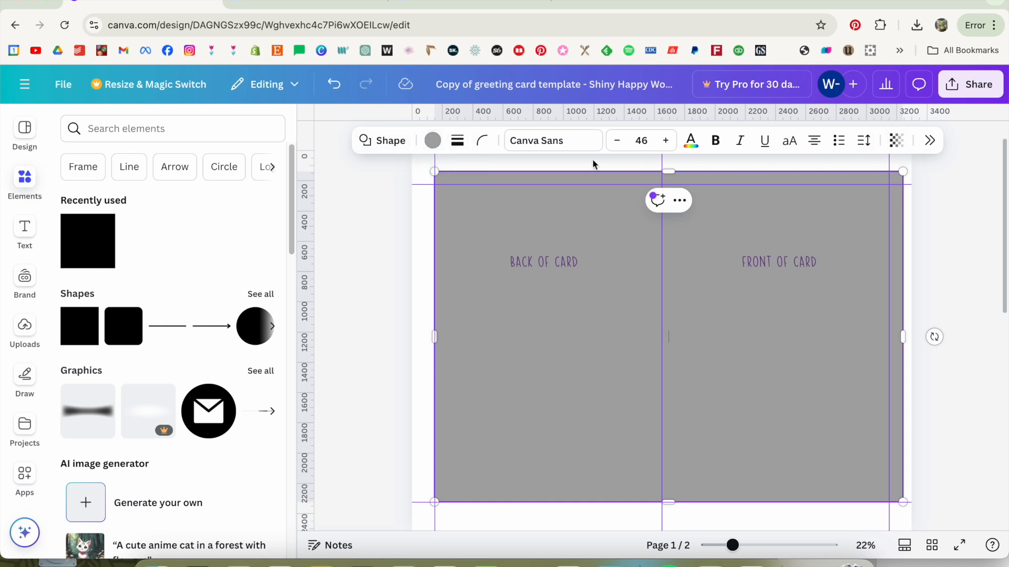
- Fill the covering rectangle with Cobalt blue #004aad and reselect it
{"action": "left_click", "coordinate": [433, 141]}
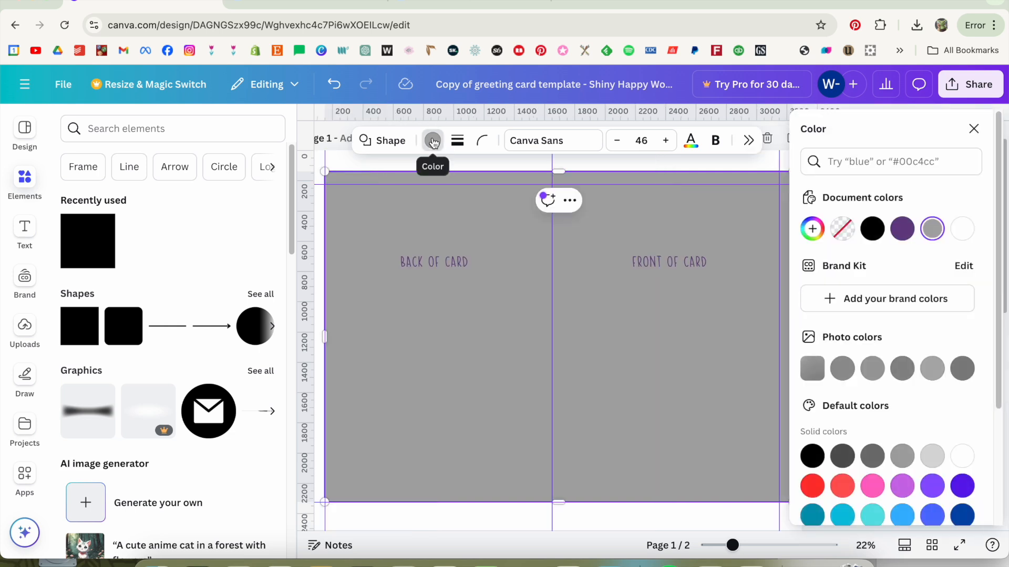
{"action": "scroll", "coordinate": [895, 344], "scroll_direction": "down", "scroll_amount": 3}
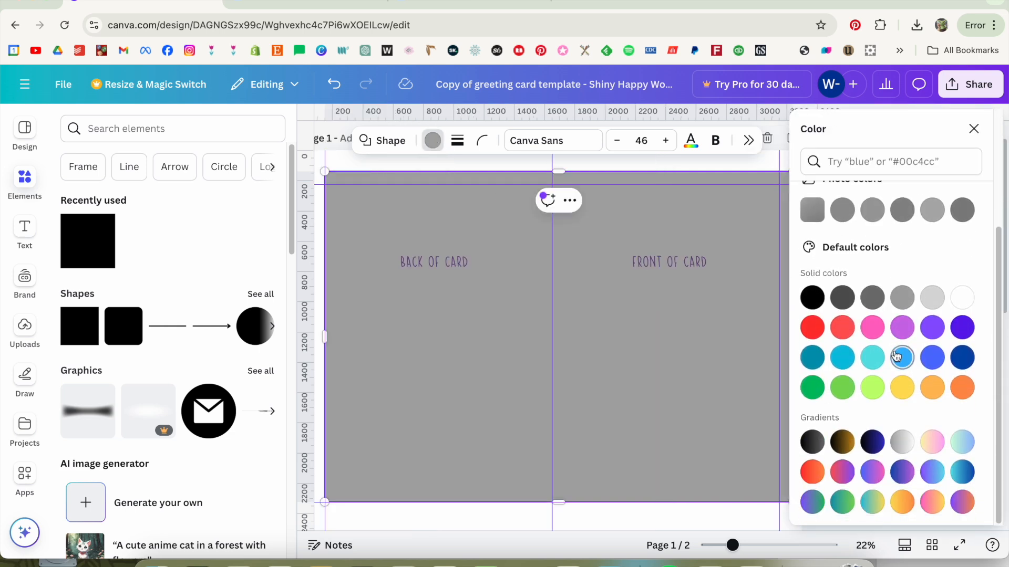
{"action": "left_click", "coordinate": [962, 358]}
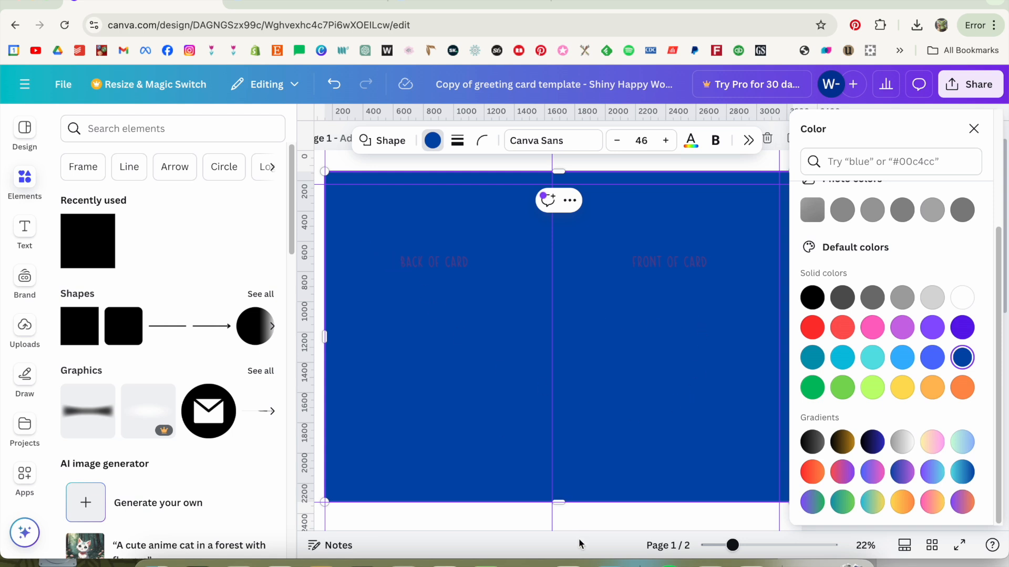
{"action": "left_click", "coordinate": [573, 520]}
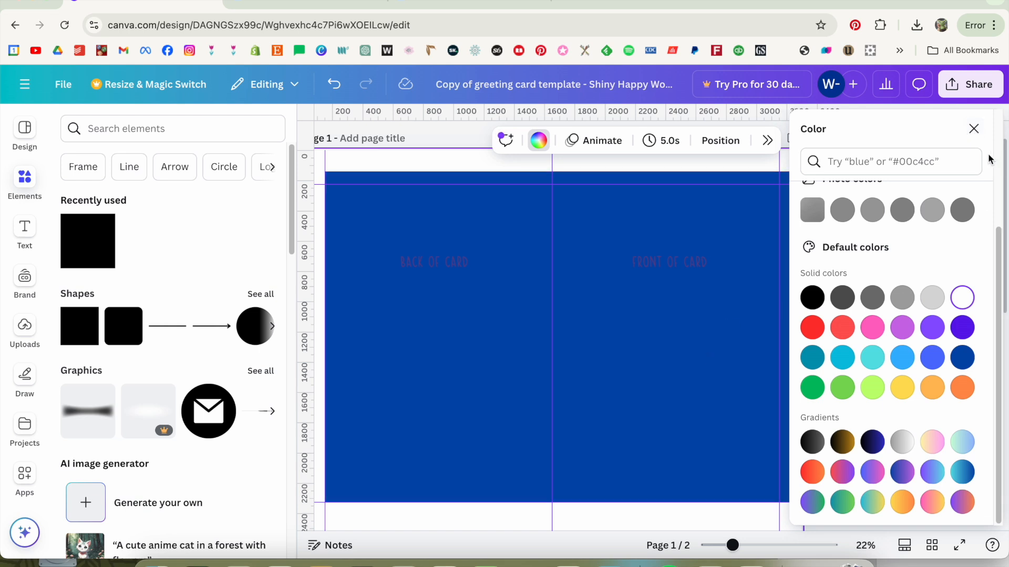
{"action": "left_click", "coordinate": [973, 128]}
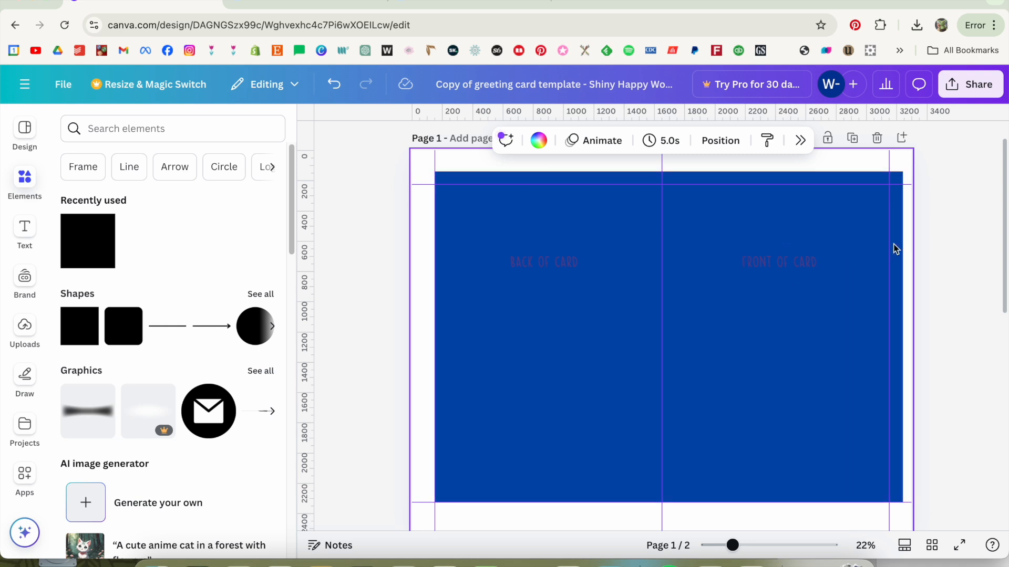
{"action": "left_click", "coordinate": [755, 240]}
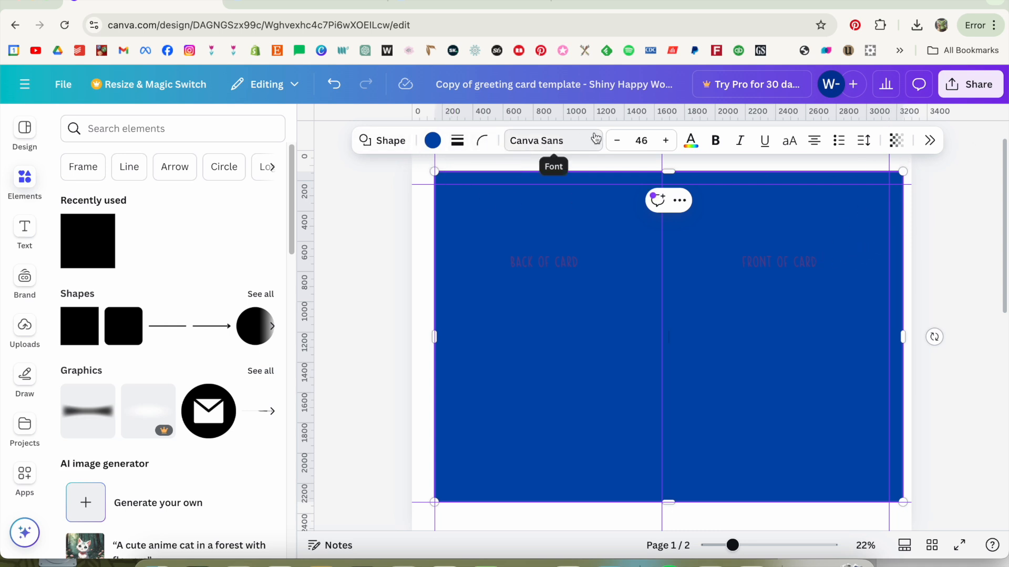
- Set the blue rectangle's transparency to 46 and zoom in on the woven texture
{"action": "left_click", "coordinate": [897, 147]}
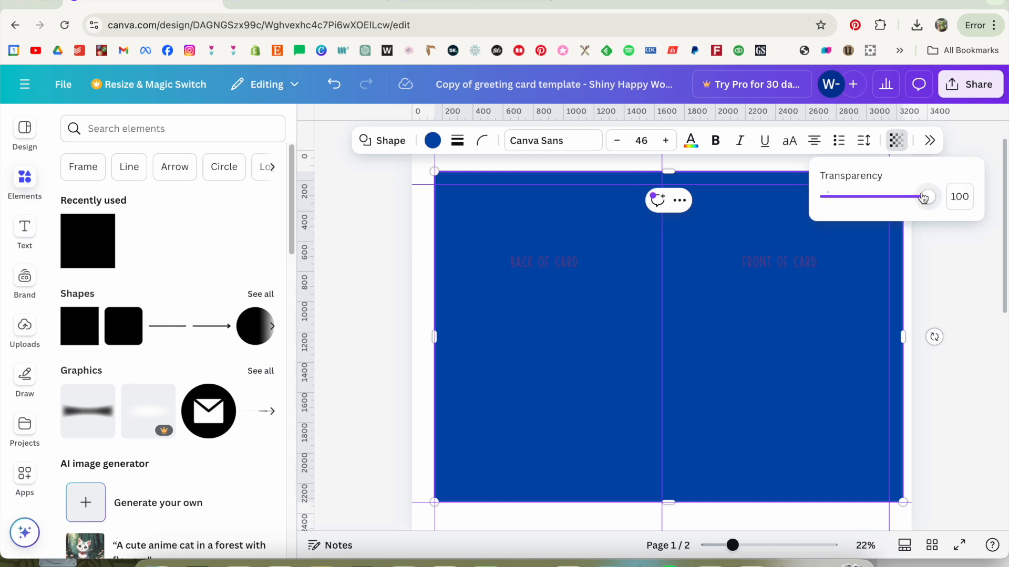
{"action": "left_click_drag", "start_coordinate": [923, 198], "coordinate": [875, 222]}
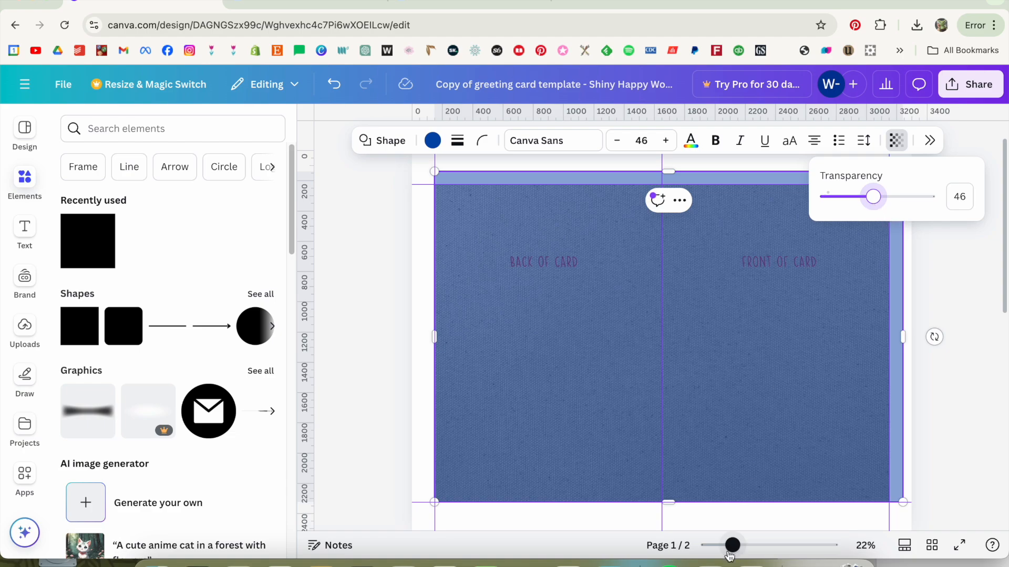
{"action": "left_click_drag", "start_coordinate": [732, 545], "coordinate": [757, 545]}
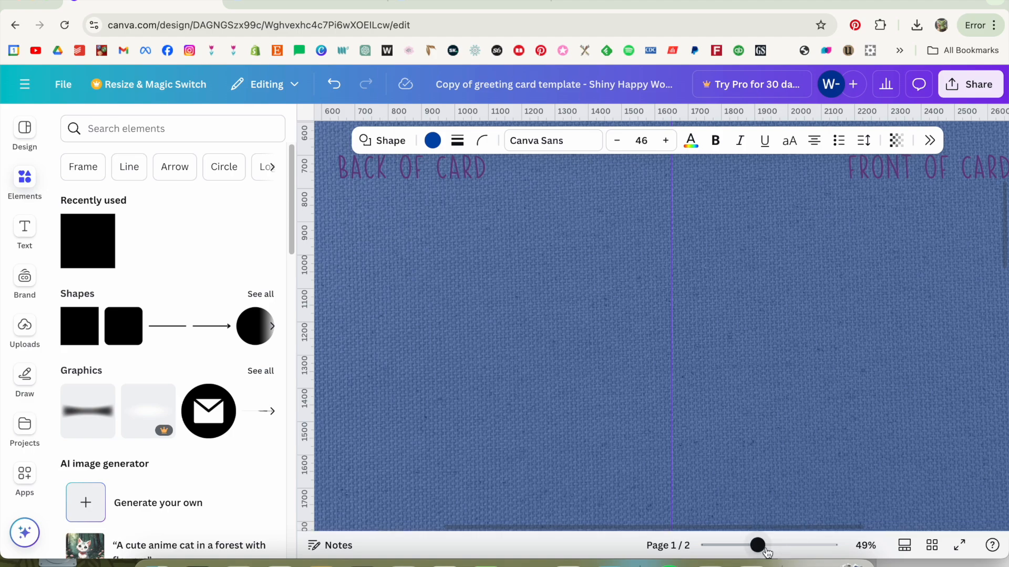
{"action": "mouse_move", "coordinate": [758, 548]}
{"action": "left_mouse_down"}
{"action": "mouse_move", "coordinate": [847, 539]}
{"action": "mouse_move", "coordinate": [709, 546]}
{"action": "mouse_move", "coordinate": [710, 561]}
{"action": "mouse_move", "coordinate": [705, 546]}
{"action": "mouse_move", "coordinate": [774, 545]}
{"action": "left_mouse_up"}
{"action": "scroll", "coordinate": [856, 370], "scroll_direction": "up", "scroll_amount": 15}
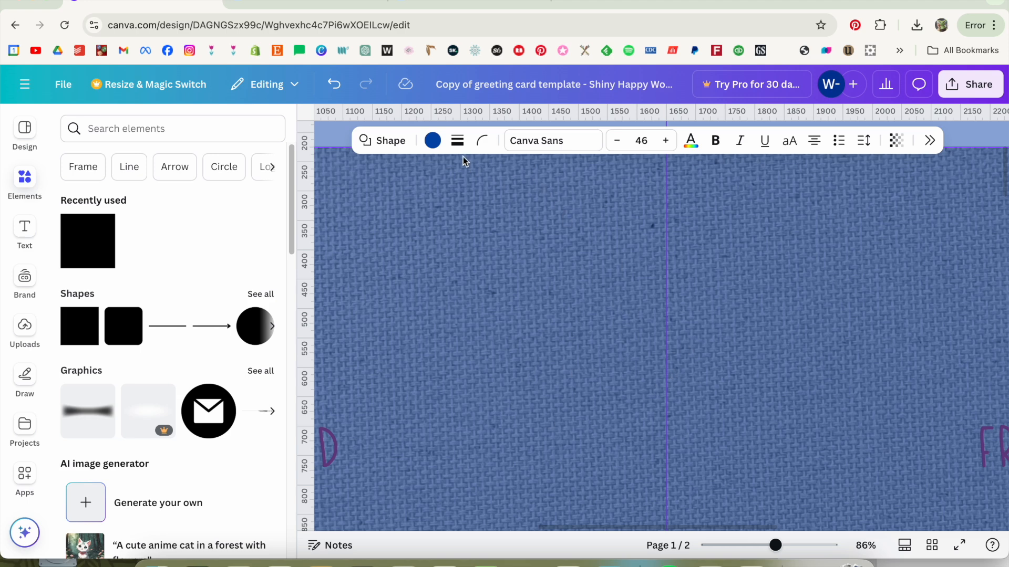
- Try brighter and lighter custom blues on the rectangle, then revert to #004aad
{"action": "left_click", "coordinate": [433, 142]}
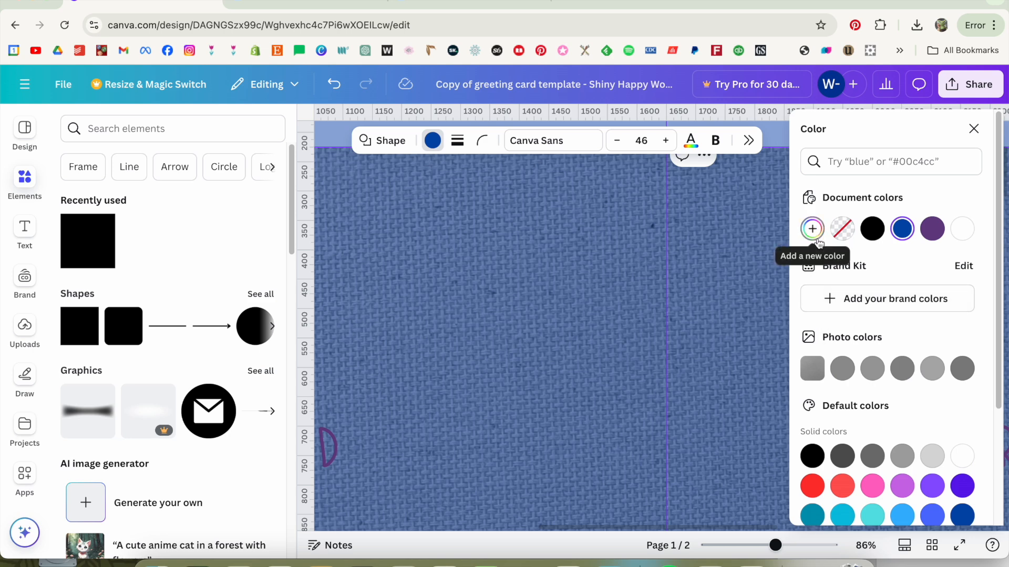
{"action": "left_click", "coordinate": [815, 239]}
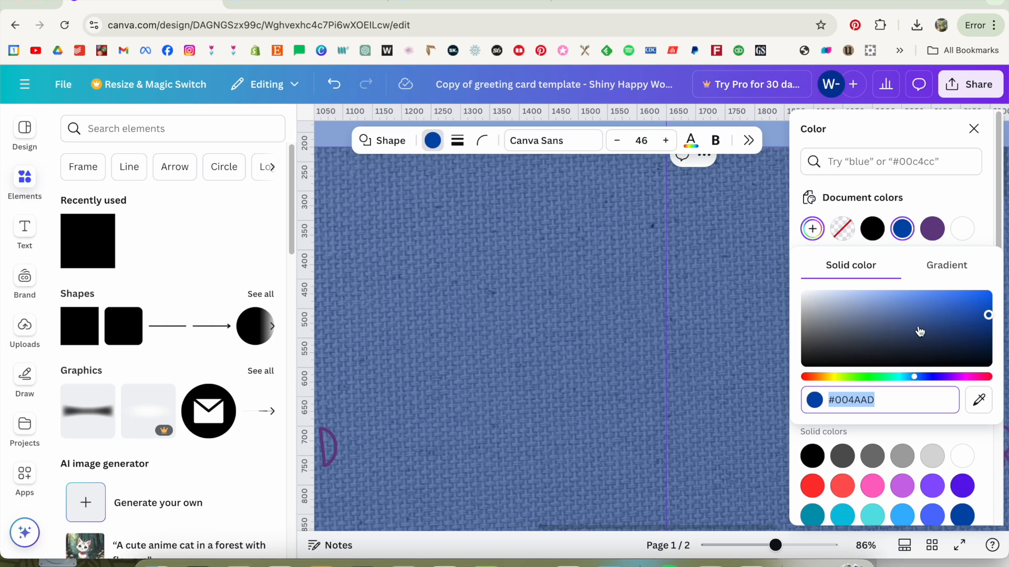
{"action": "left_click_drag", "start_coordinate": [988, 317], "coordinate": [996, 286]}
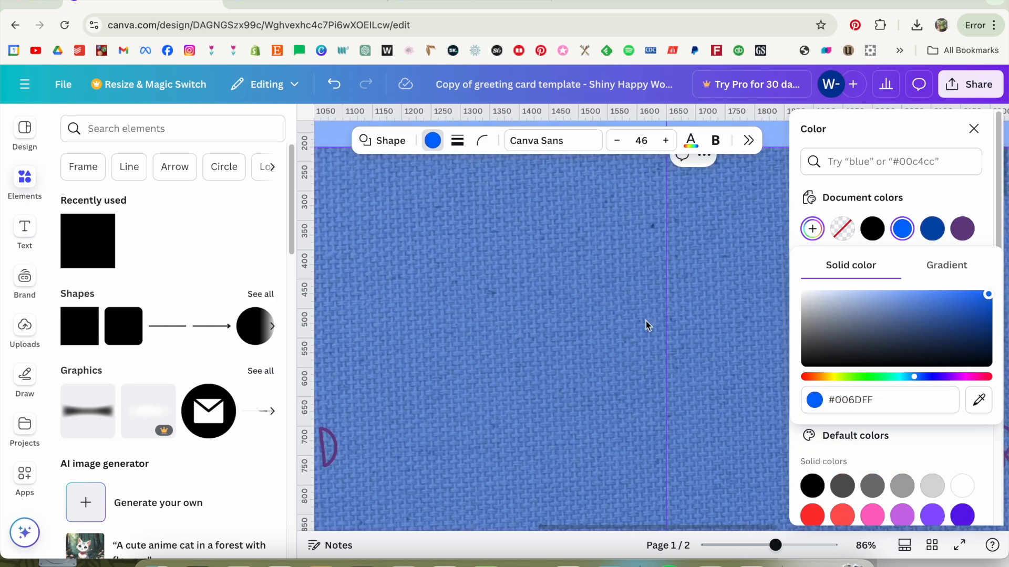
{"action": "mouse_move", "coordinate": [990, 297]}
{"action": "left_mouse_down"}
{"action": "mouse_move", "coordinate": [951, 321]}
{"action": "mouse_move", "coordinate": [904, 308]}
{"action": "mouse_move", "coordinate": [913, 291]}
{"action": "mouse_move", "coordinate": [916, 314]}
{"action": "mouse_move", "coordinate": [842, 331]}
{"action": "mouse_move", "coordinate": [824, 313]}
{"action": "mouse_move", "coordinate": [849, 327]}
{"action": "mouse_move", "coordinate": [829, 343]}
{"action": "mouse_move", "coordinate": [855, 344]}
{"action": "mouse_move", "coordinate": [819, 331]}
{"action": "mouse_move", "coordinate": [984, 322]}
{"action": "mouse_move", "coordinate": [987, 295]}
{"action": "mouse_move", "coordinate": [804, 365]}
{"action": "mouse_move", "coordinate": [994, 286]}
{"action": "left_mouse_up"}
{"action": "mouse_move", "coordinate": [995, 286]}
{"action": "left_mouse_down"}
{"action": "mouse_move", "coordinate": [804, 293]}
{"action": "mouse_move", "coordinate": [992, 294]}
{"action": "mouse_move", "coordinate": [997, 363]}
{"action": "mouse_move", "coordinate": [1000, 293]}
{"action": "left_mouse_up"}
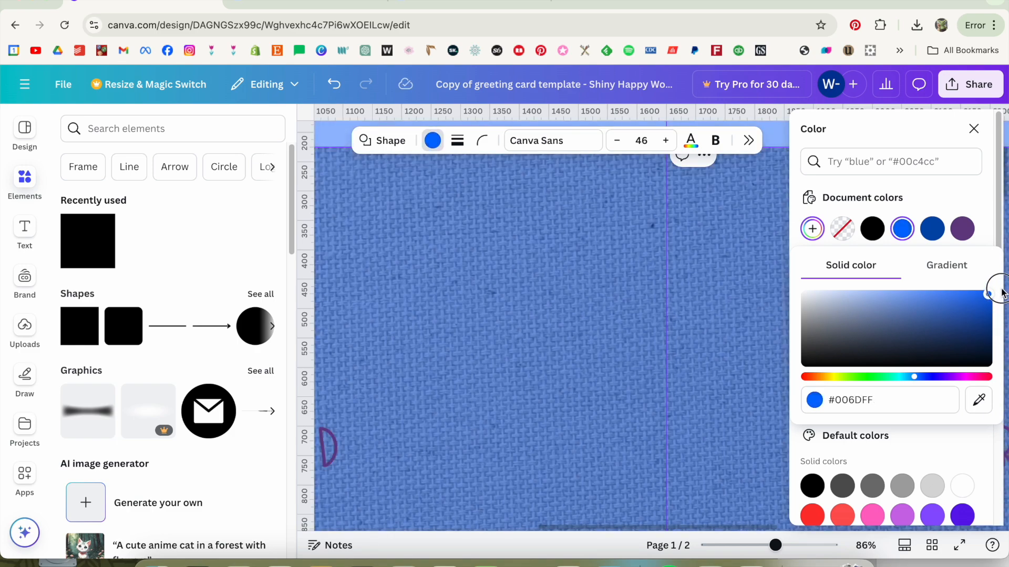
{"action": "left_click", "coordinate": [933, 230]}
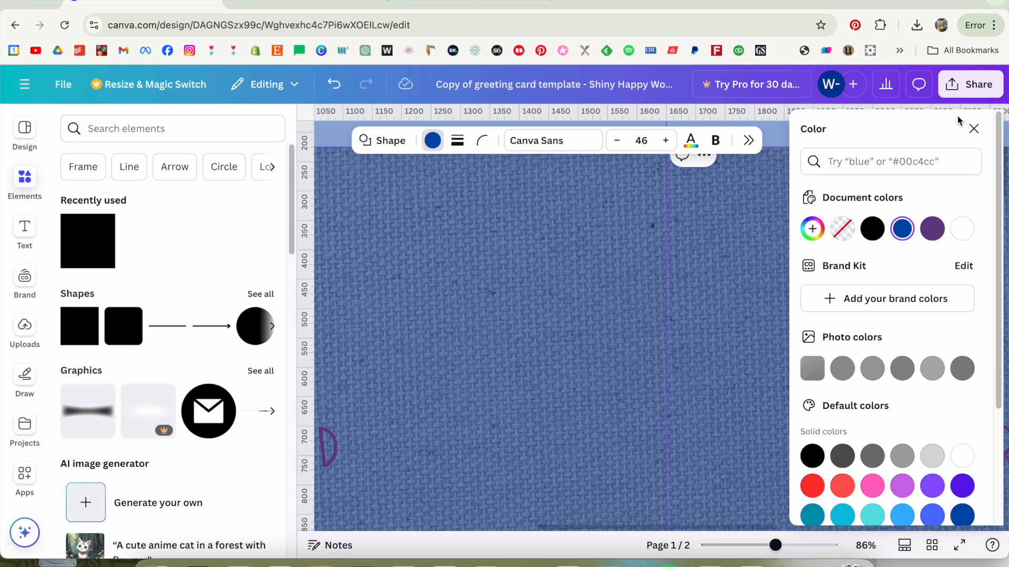
- Close the Color and Elements panels and zoom out to show the whole page
{"action": "left_click", "coordinate": [974, 129]}
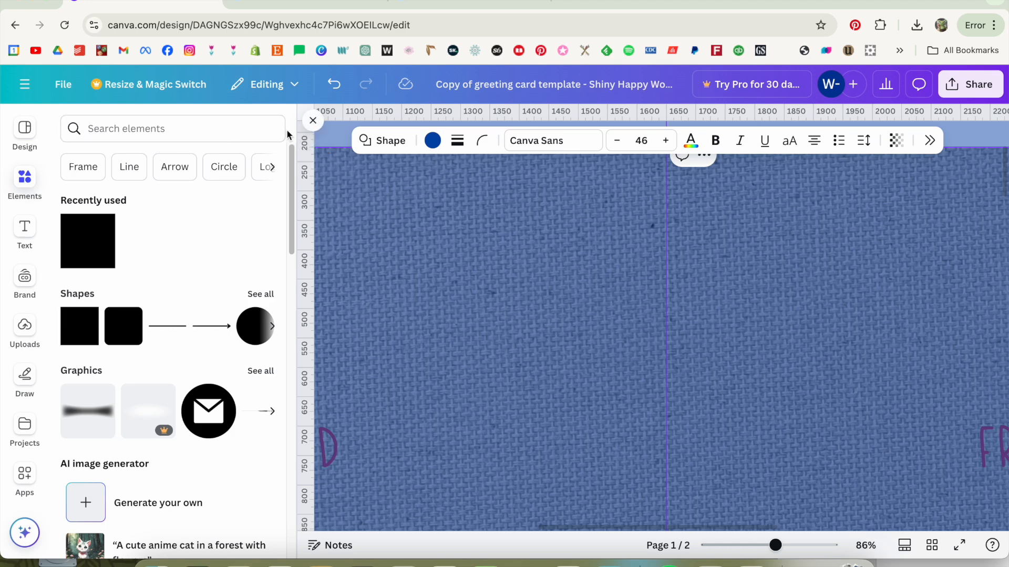
{"action": "left_click", "coordinate": [313, 121]}
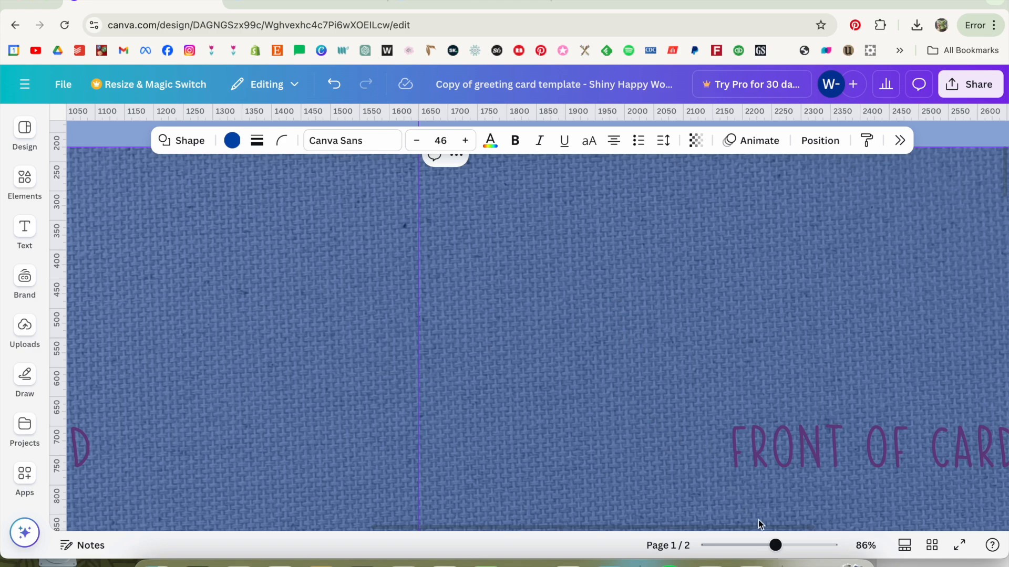
{"action": "left_click_drag", "start_coordinate": [775, 545], "coordinate": [735, 546]}
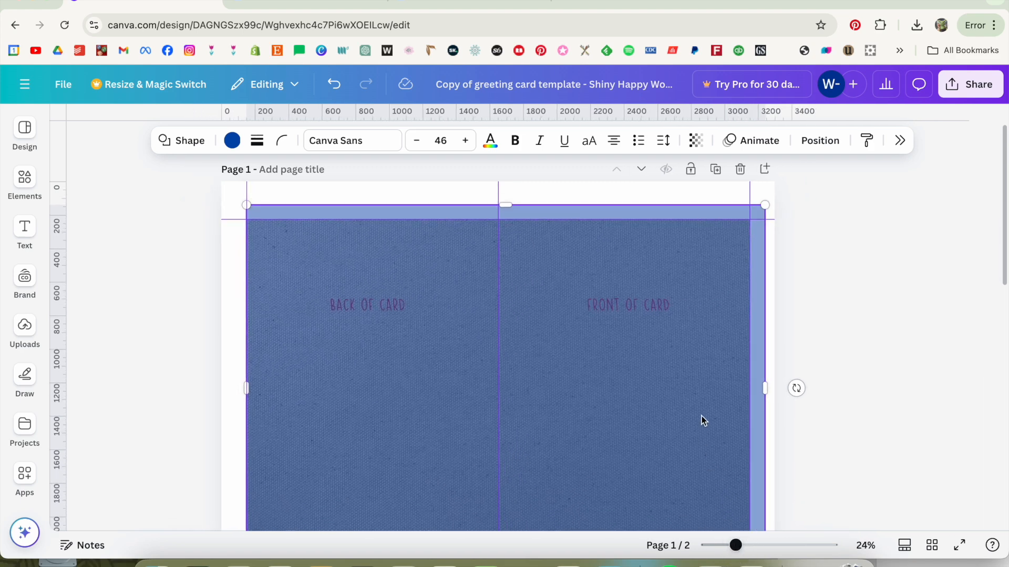
- Add the uploaded cut-paper bunny picture to card page 1
{"action": "scroll", "coordinate": [701, 416], "scroll_direction": "down", "scroll_amount": 2}
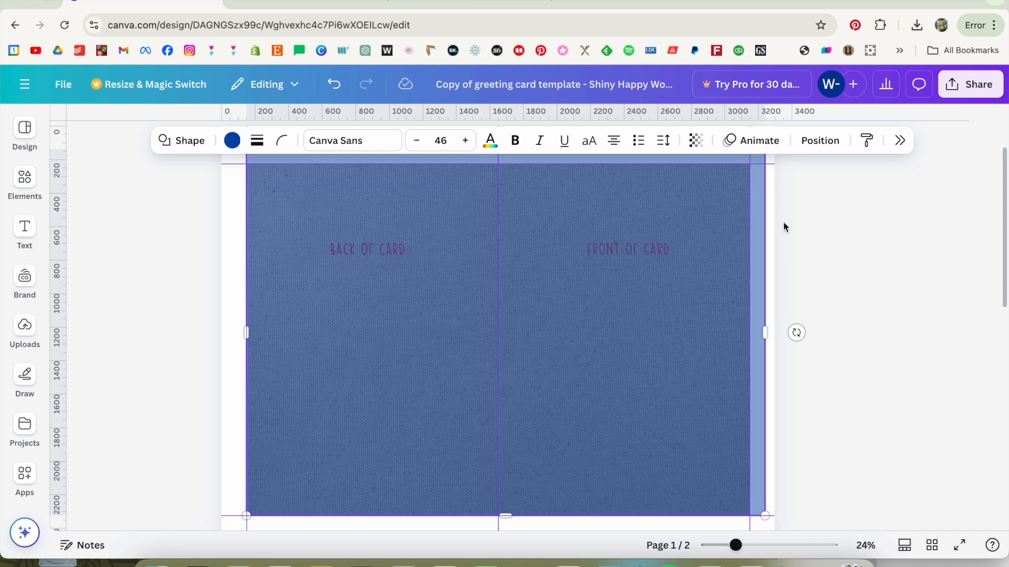
{"action": "left_click", "coordinate": [811, 216]}
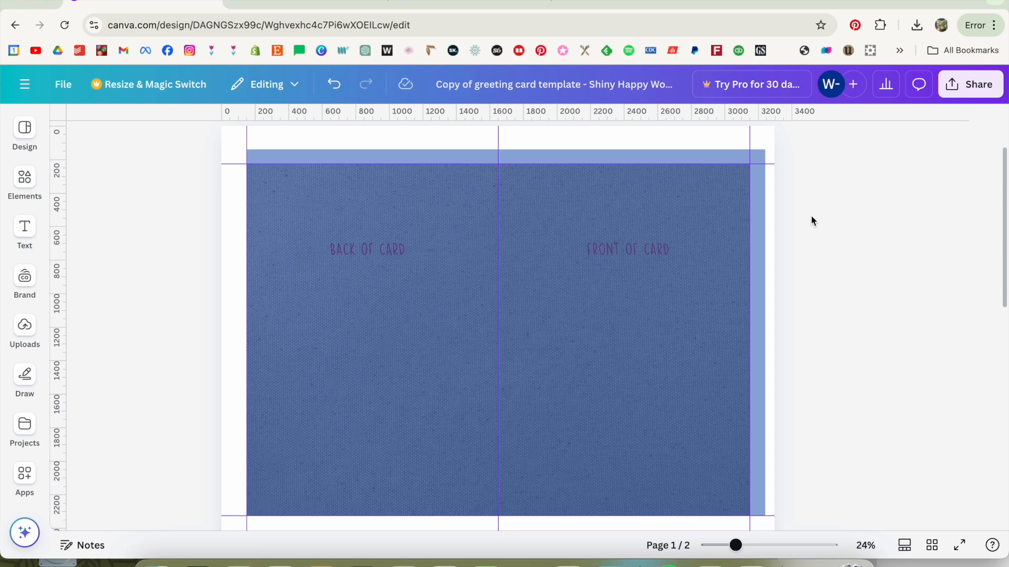
{"action": "left_click", "coordinate": [26, 328]}
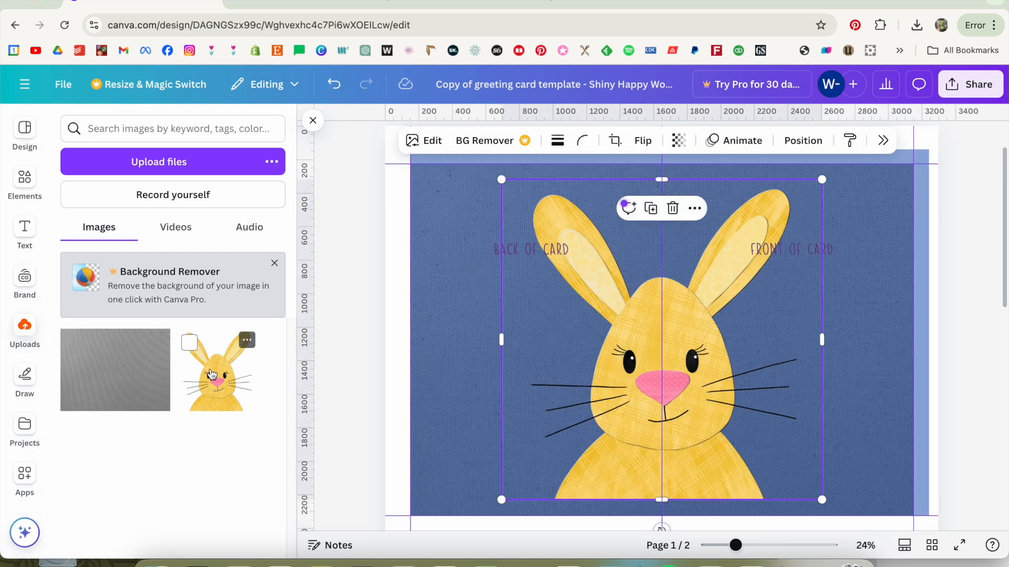
{"action": "left_click", "coordinate": [312, 120]}
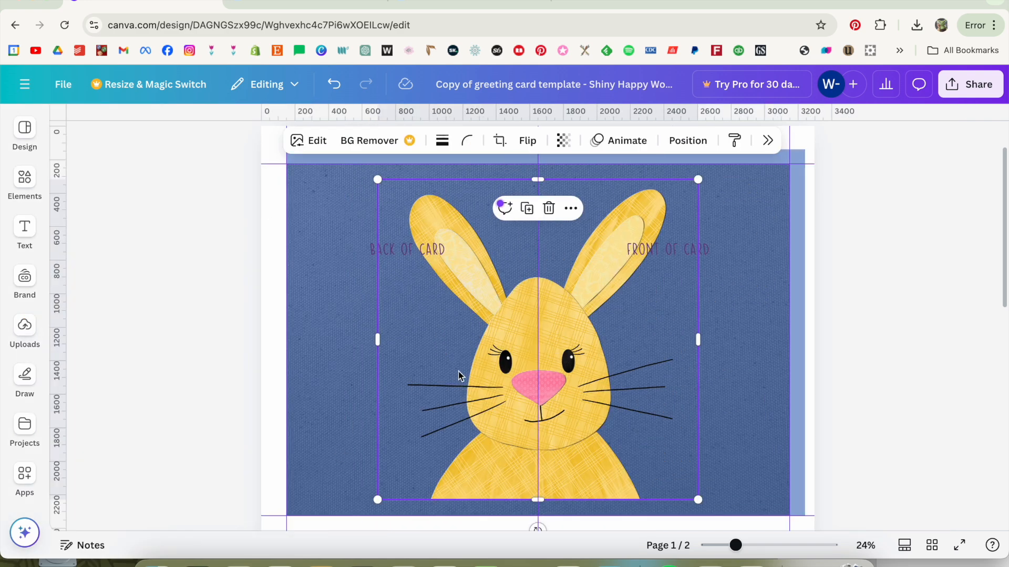
- Move and shrink the bunny to 1,500 × 1,500 at the bottom of the front half
{"action": "mouse_move", "coordinate": [508, 334]}
{"action": "left_mouse_down"}
{"action": "mouse_move", "coordinate": [554, 303]}
{"action": "mouse_move", "coordinate": [512, 310]}
{"action": "mouse_move", "coordinate": [529, 295]}
{"action": "mouse_move", "coordinate": [520, 315]}
{"action": "mouse_move", "coordinate": [580, 314]}
{"action": "mouse_move", "coordinate": [636, 349]}
{"action": "left_mouse_up"}
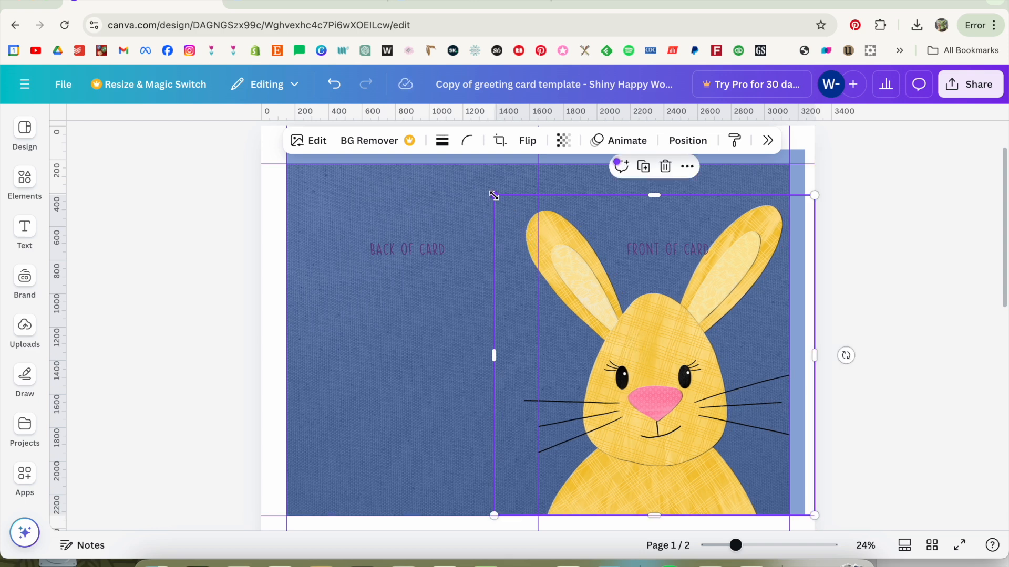
{"action": "left_click_drag", "start_coordinate": [493, 195], "coordinate": [536, 238]}
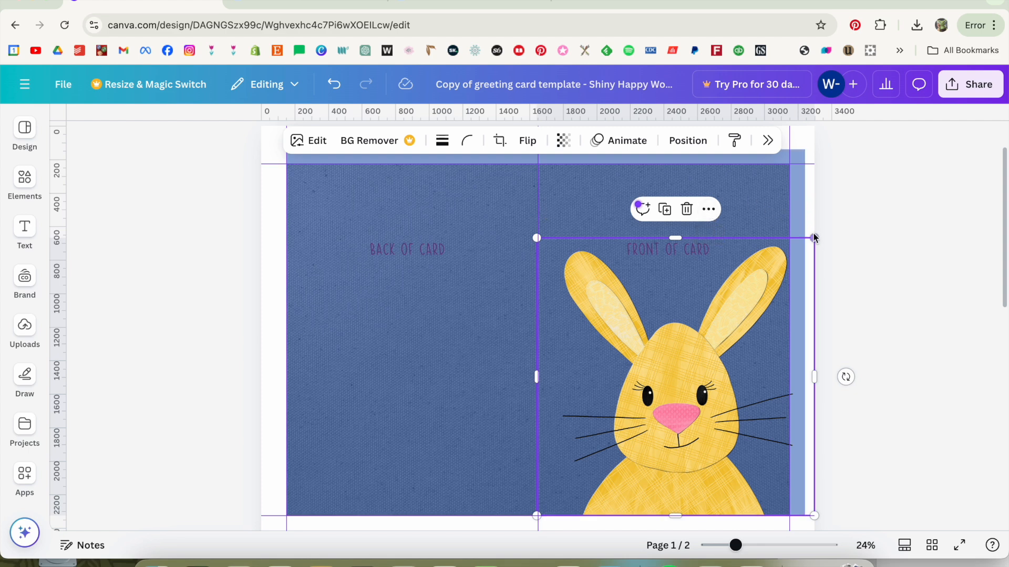
{"action": "left_click_drag", "start_coordinate": [814, 237], "coordinate": [789, 259]}
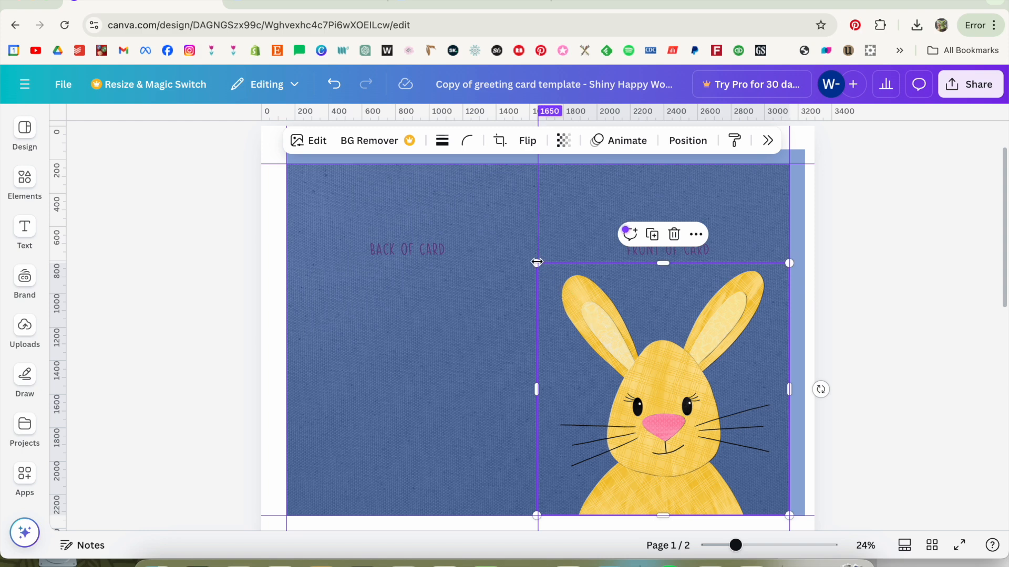
{"action": "scroll", "coordinate": [529, 365], "scroll_direction": "up", "scroll_amount": 1}
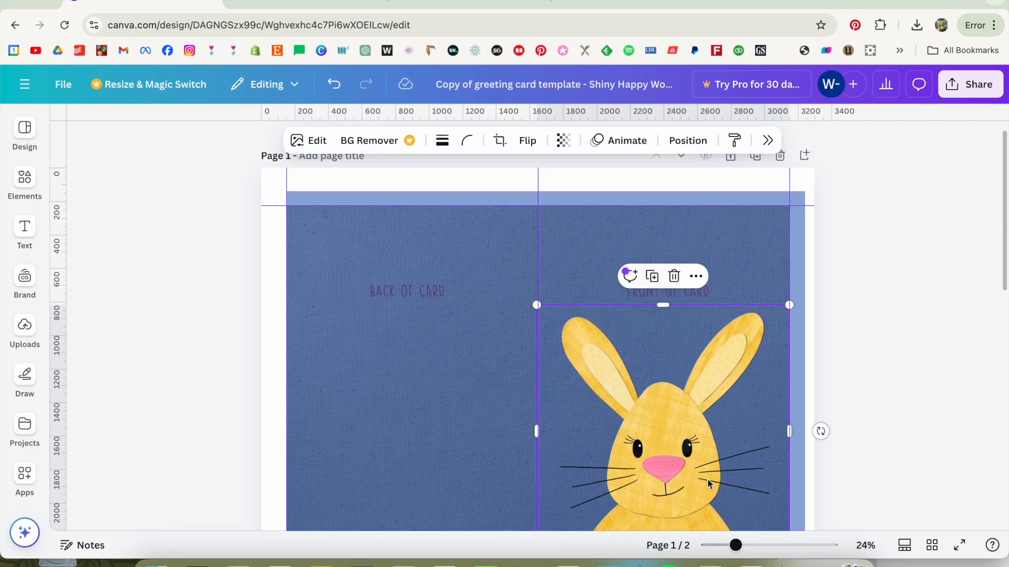
{"action": "left_click_drag", "start_coordinate": [735, 544], "coordinate": [769, 544]}
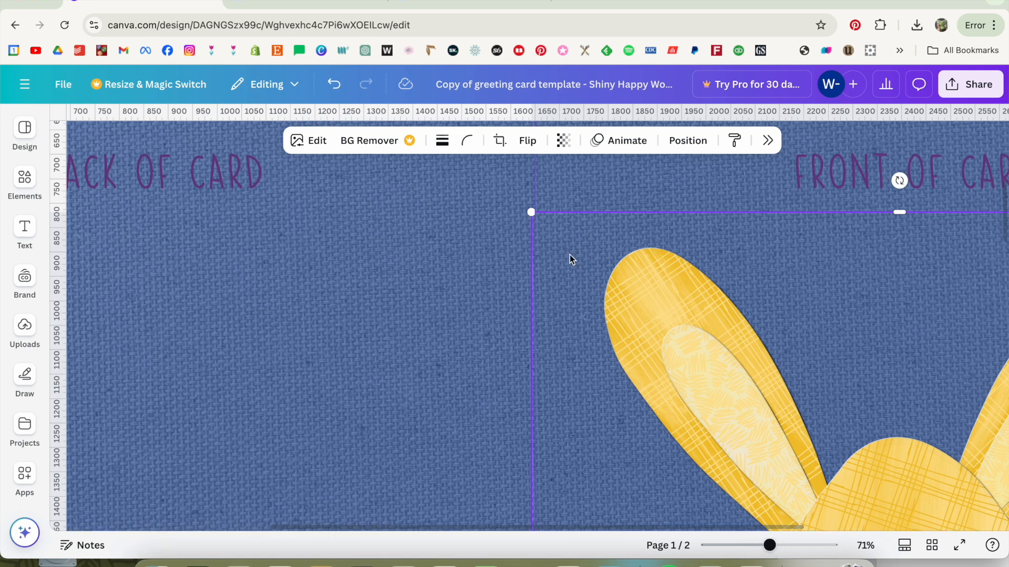
{"action": "left_click_drag", "start_coordinate": [530, 214], "coordinate": [534, 214]}
{"action": "left_click_drag", "start_coordinate": [769, 545], "coordinate": [728, 546]}
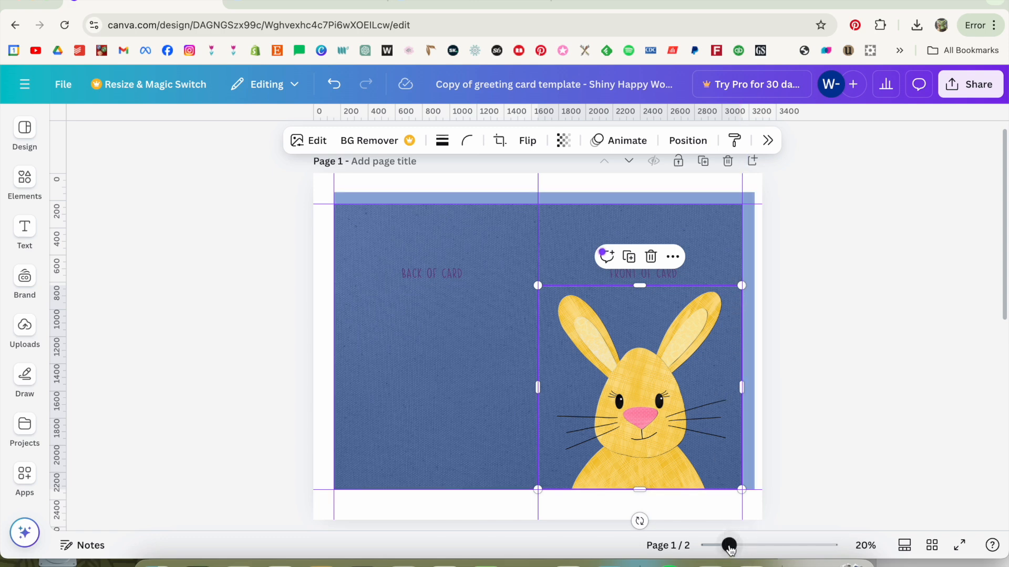
{"action": "left_click_drag", "start_coordinate": [729, 548], "coordinate": [782, 546]}
{"action": "left_click_drag", "start_coordinate": [941, 349], "coordinate": [764, 384]}
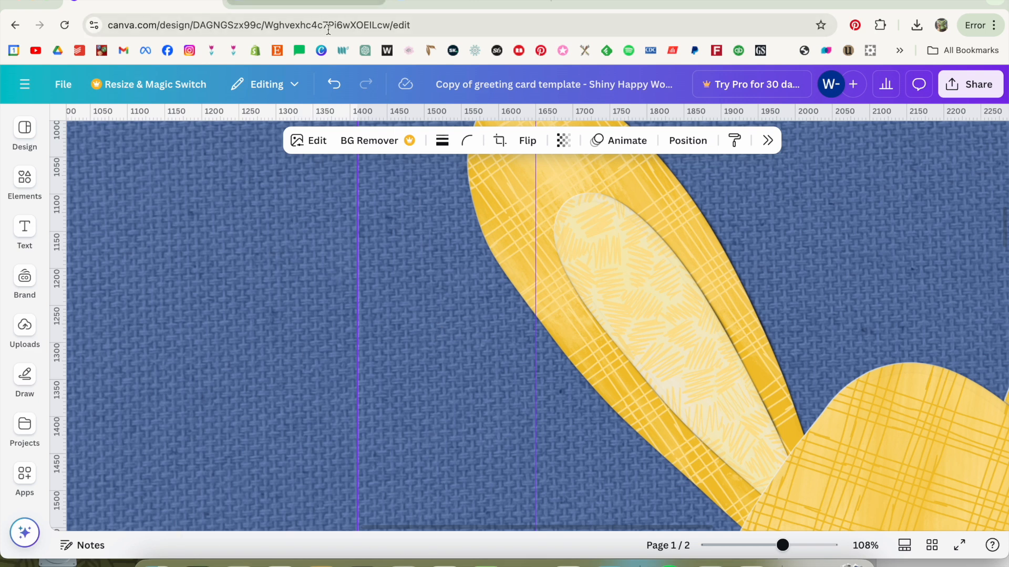
{"action": "left_click", "coordinate": [334, 87]}
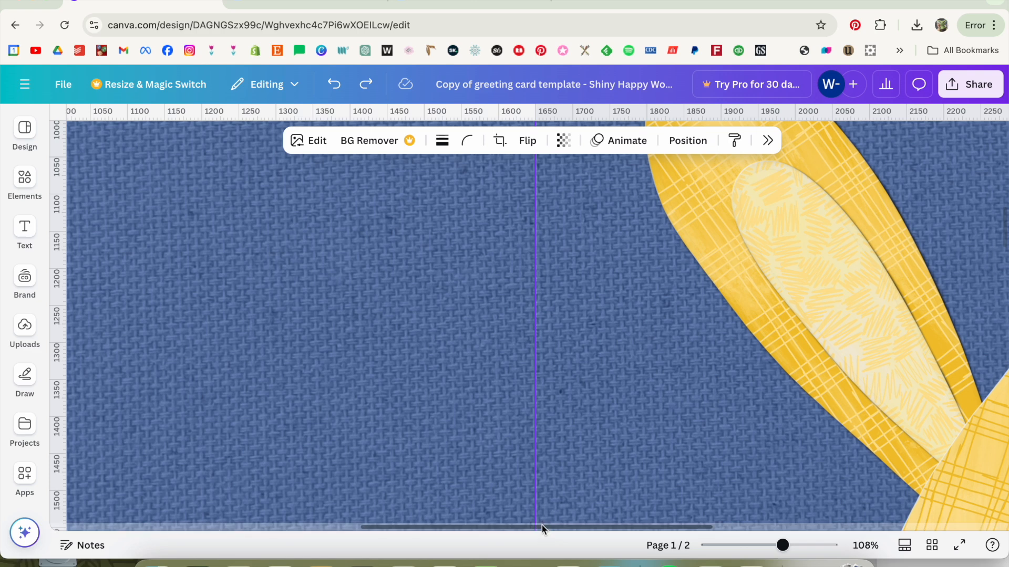
{"action": "left_click_drag", "start_coordinate": [544, 527], "coordinate": [789, 505]}
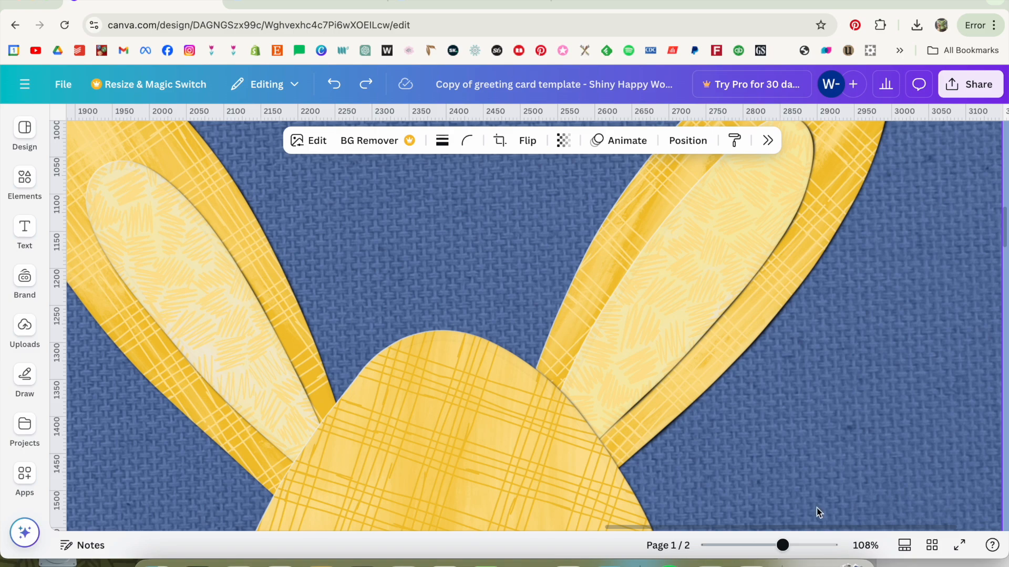
{"action": "left_click_drag", "start_coordinate": [787, 548], "coordinate": [736, 546]}
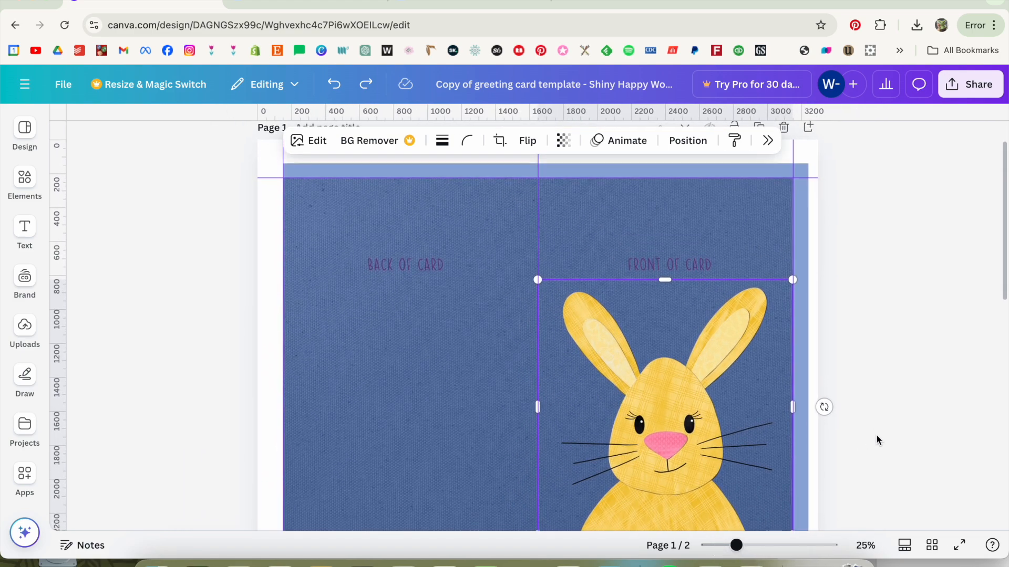
{"action": "scroll", "coordinate": [875, 434], "scroll_direction": "down", "scroll_amount": 1}
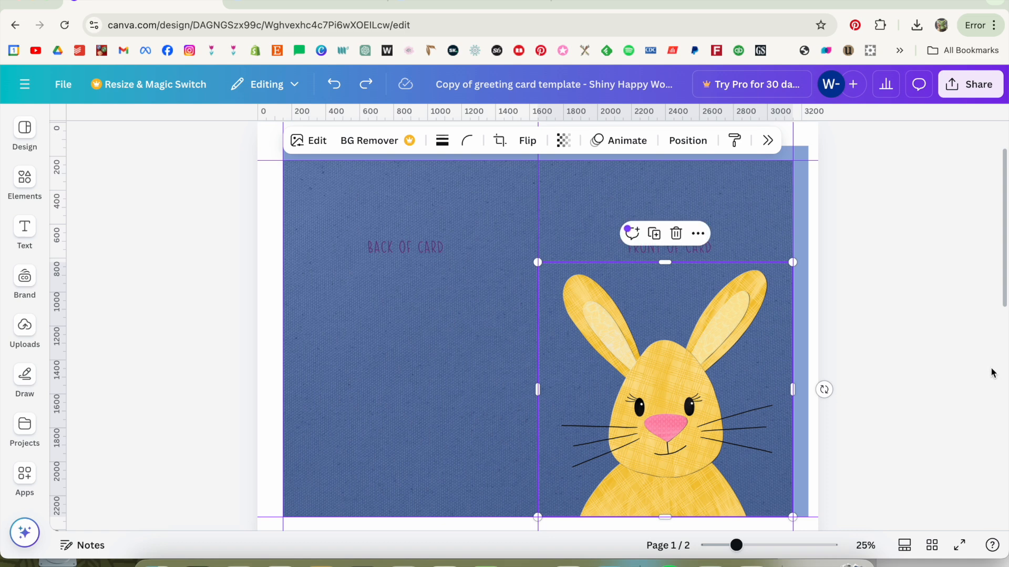
{"action": "left_click", "coordinate": [970, 351]}
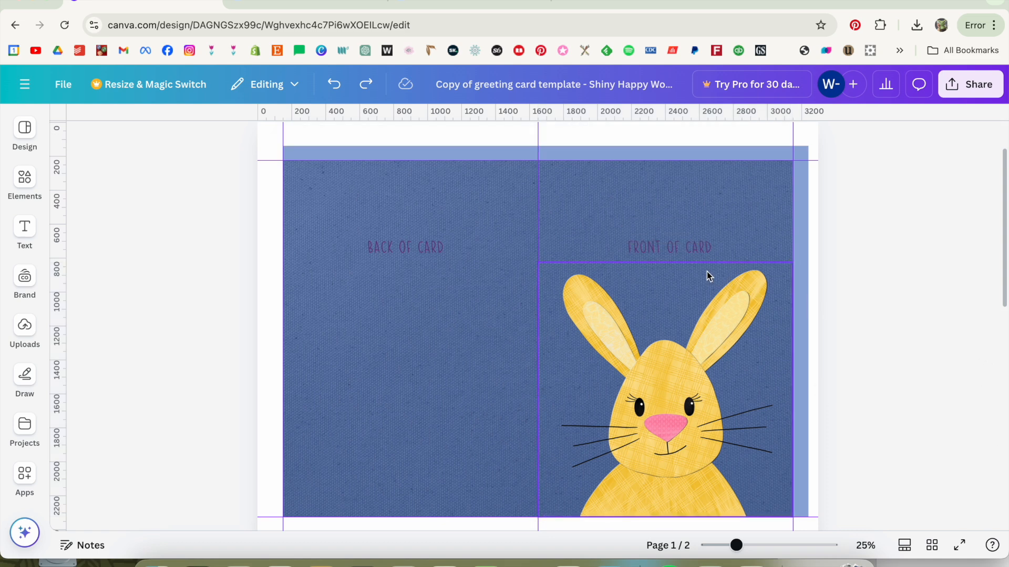
{"action": "left_click", "coordinate": [701, 247]}
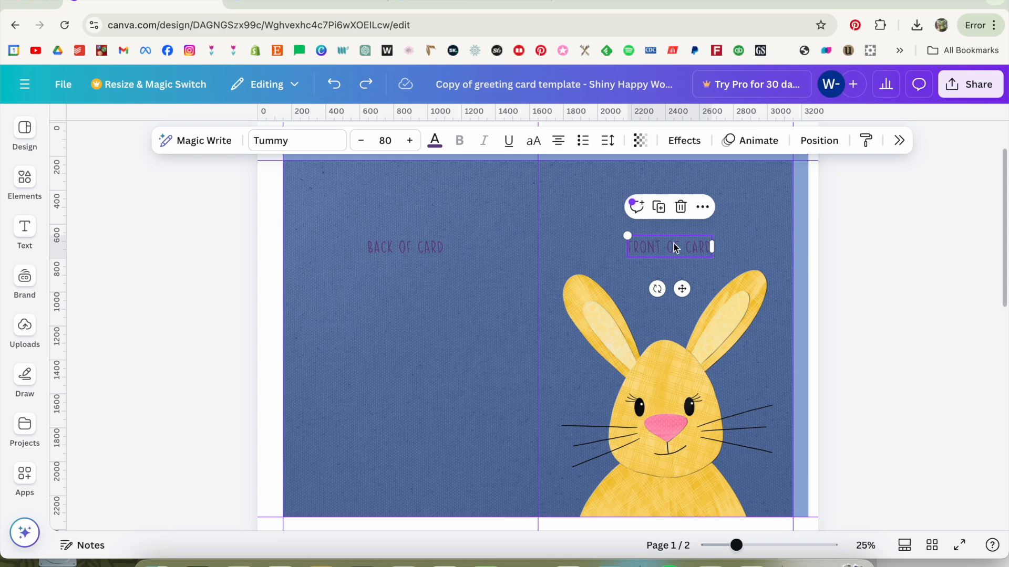
- Overwrite the 'Front of card' label with the text 'HAPPY Birthday'
{"action": "double_click", "coordinate": [676, 243]}
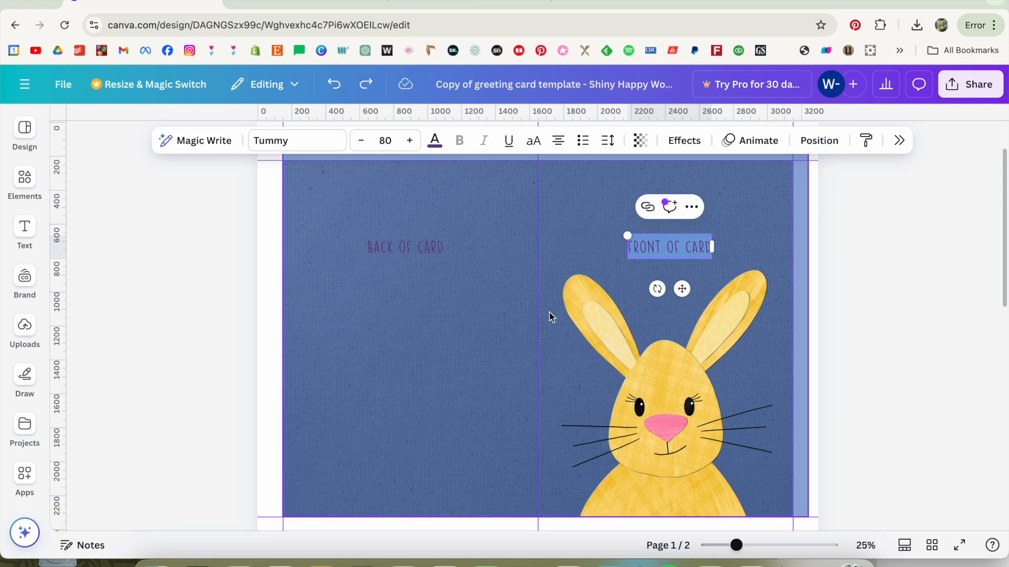
{"action": "left_click", "coordinate": [904, 298]}
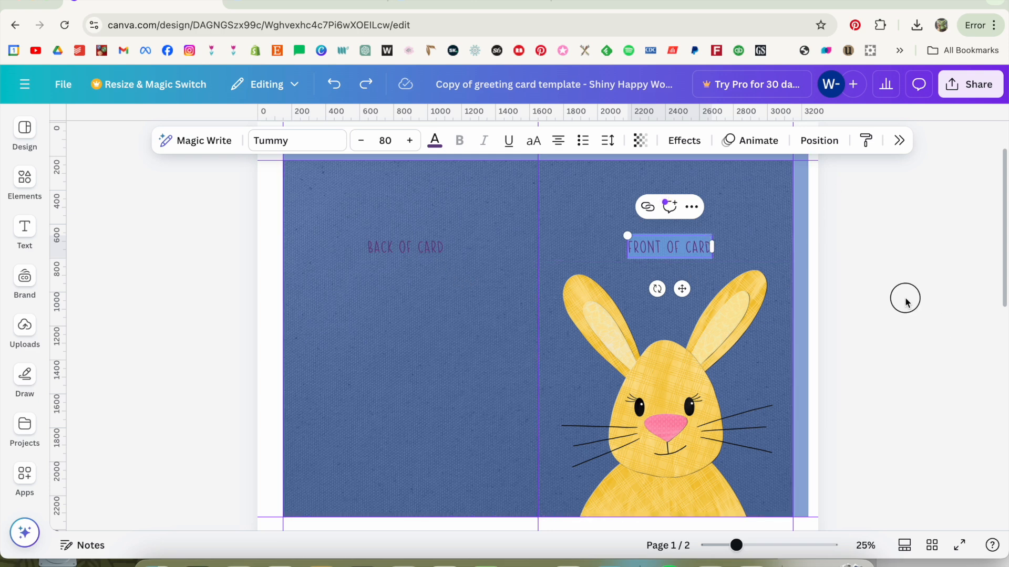
{"action": "left_click", "coordinate": [671, 247]}
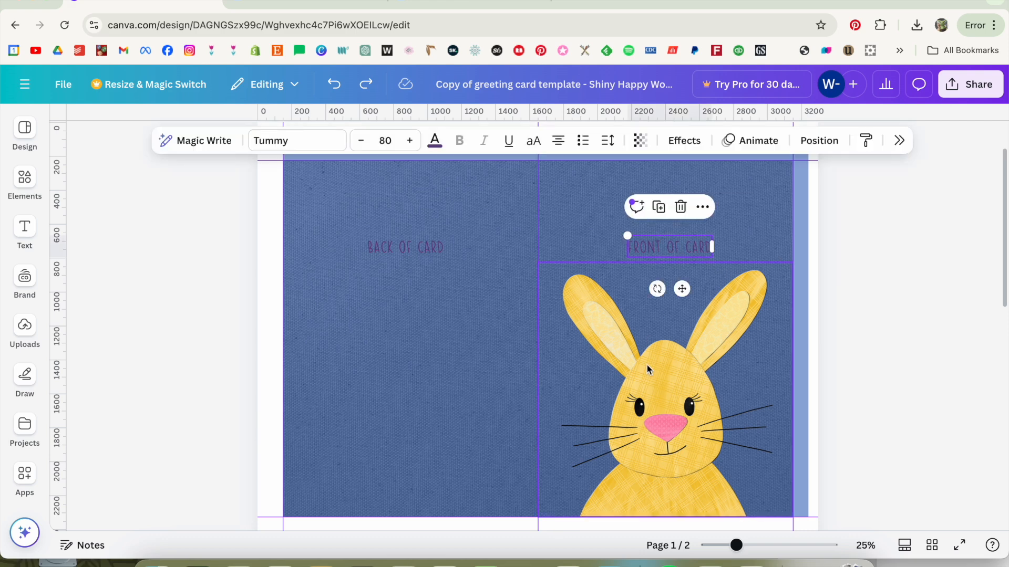
{"action": "double_click", "coordinate": [666, 245]}
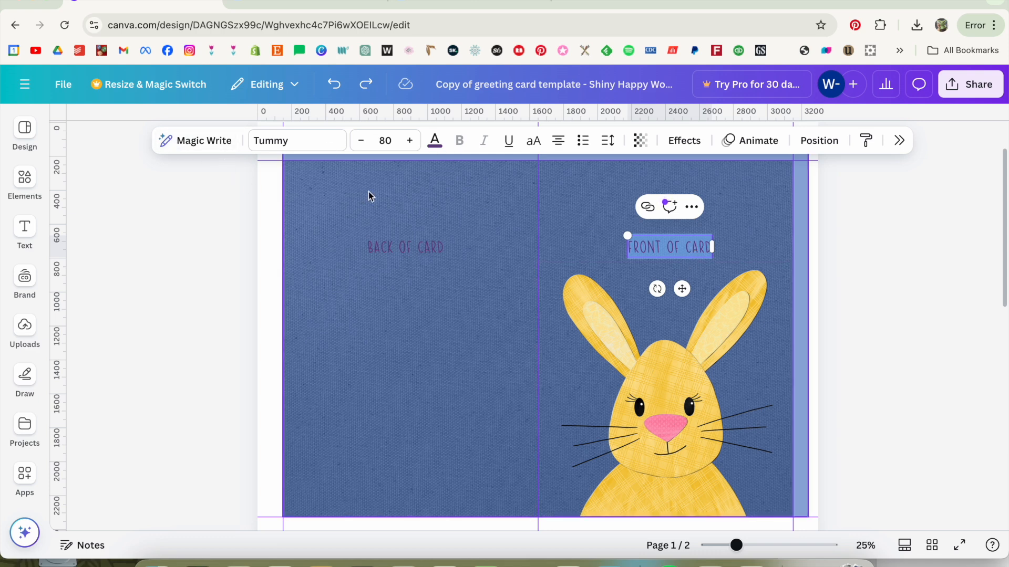
{"action": "type", "text": "HAPPY"}
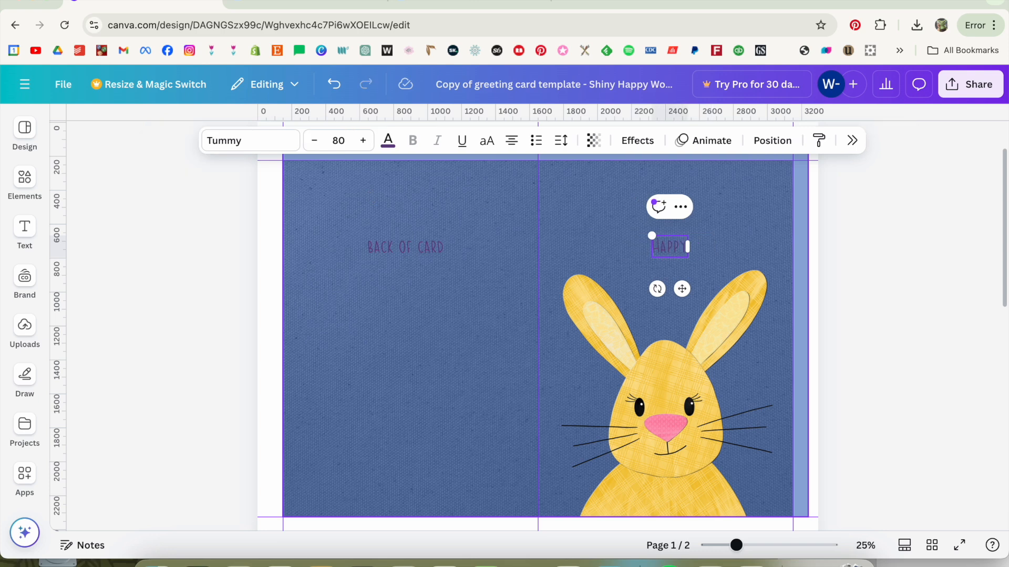
{"action": "type", "text": " B"}
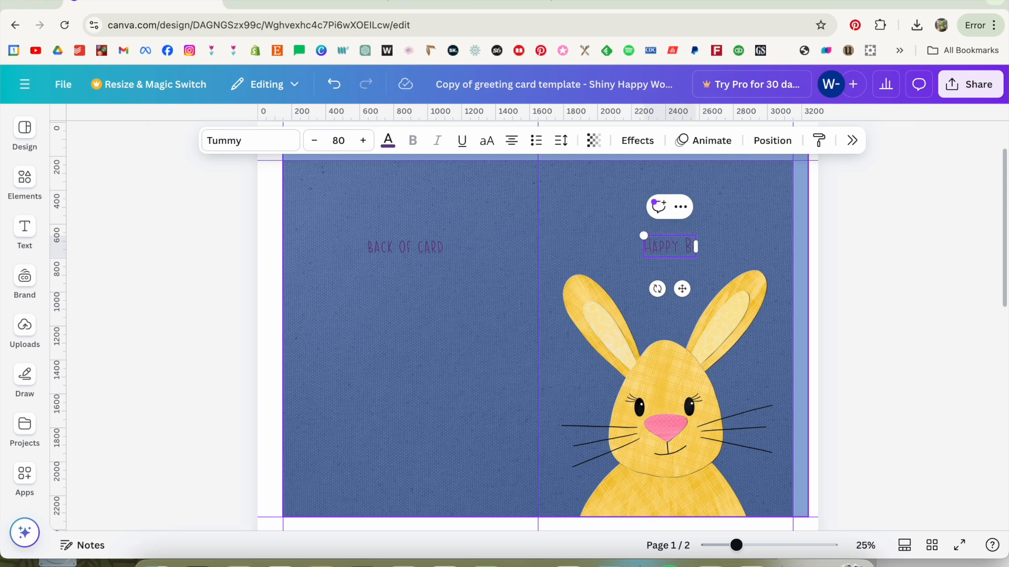
{"action": "type", "text": "irthday"}
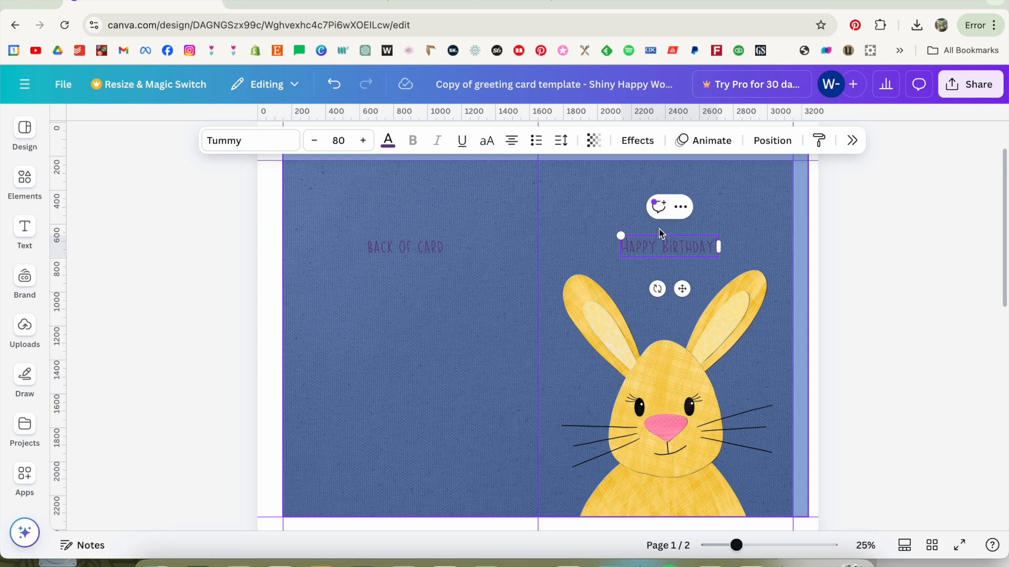
- Change the 'Happy Birthday!' lettering to white using the Color panel
{"action": "triple_click", "coordinate": [668, 246]}
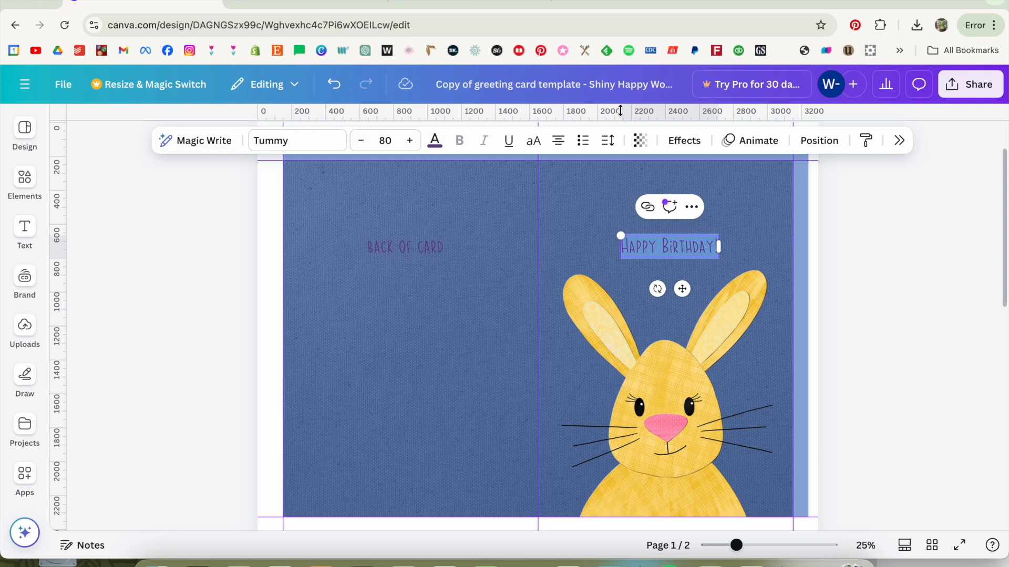
{"action": "left_click", "coordinate": [435, 142]}
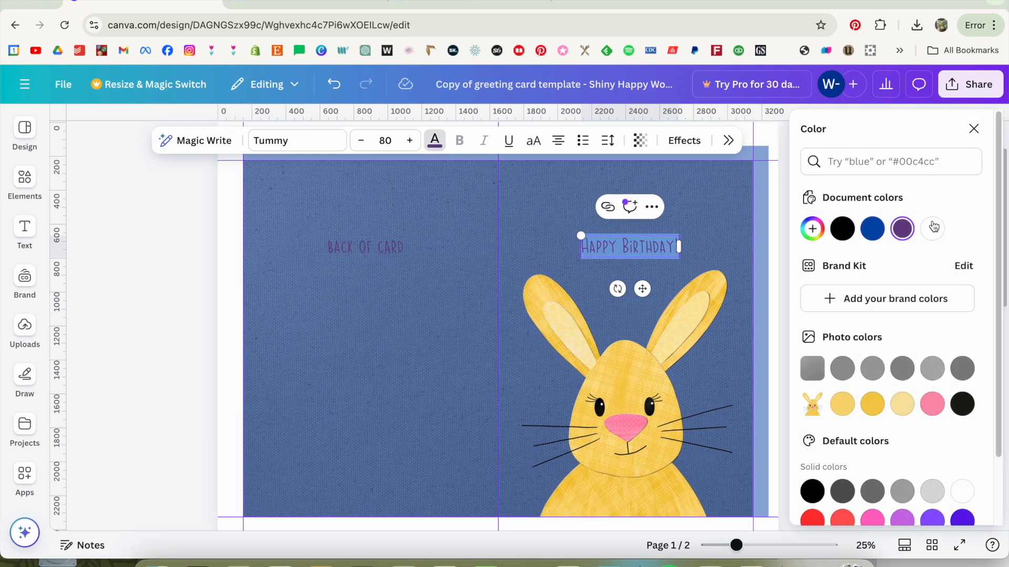
{"action": "left_click", "coordinate": [932, 232]}
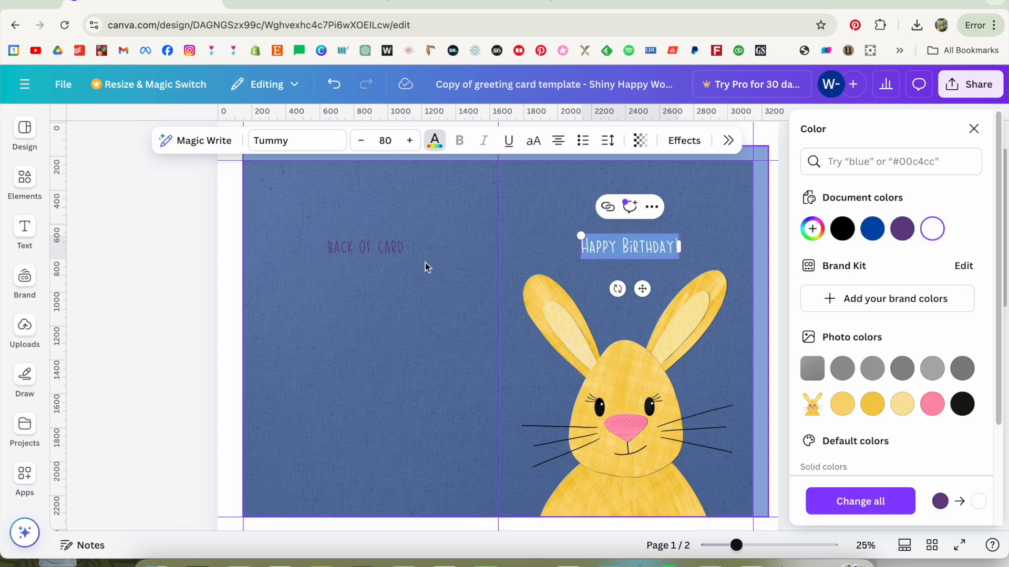
{"action": "left_click", "coordinate": [25, 426]}
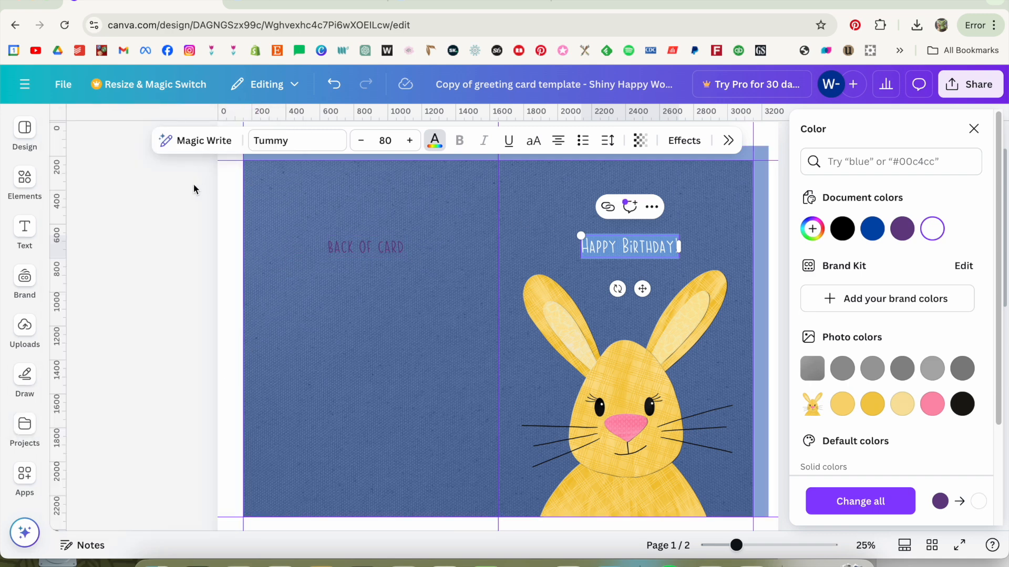
{"action": "left_click", "coordinate": [973, 129]}
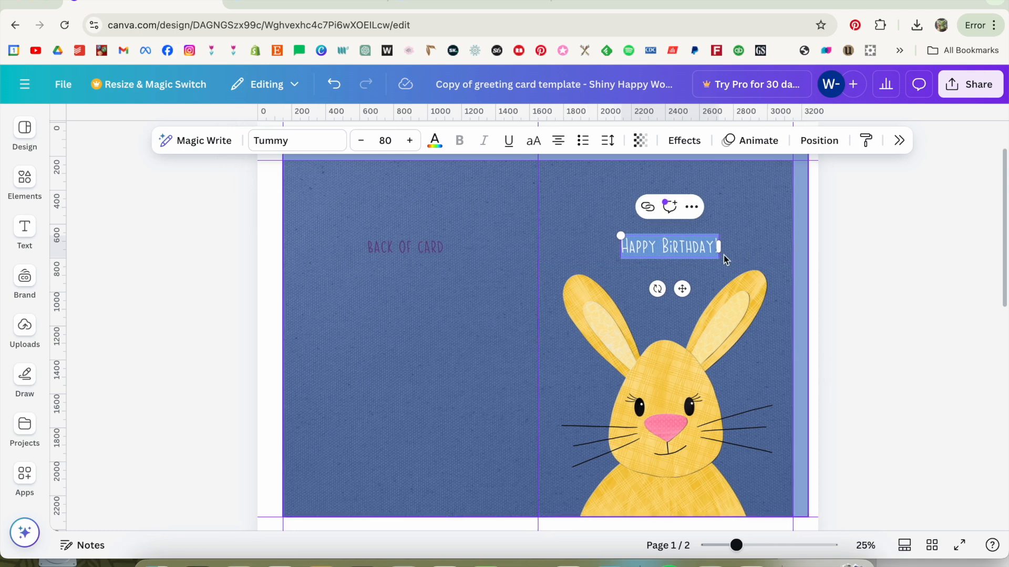
{"action": "left_click", "coordinate": [870, 249]}
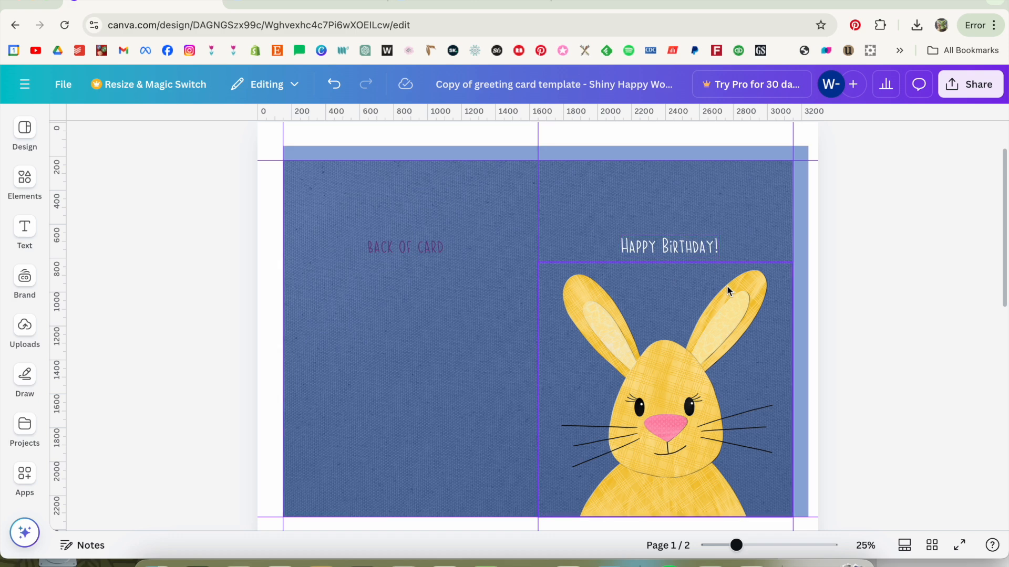
- Enlarge the Happy Birthday! heading from its corner to font size 182
{"action": "left_click", "coordinate": [677, 252]}
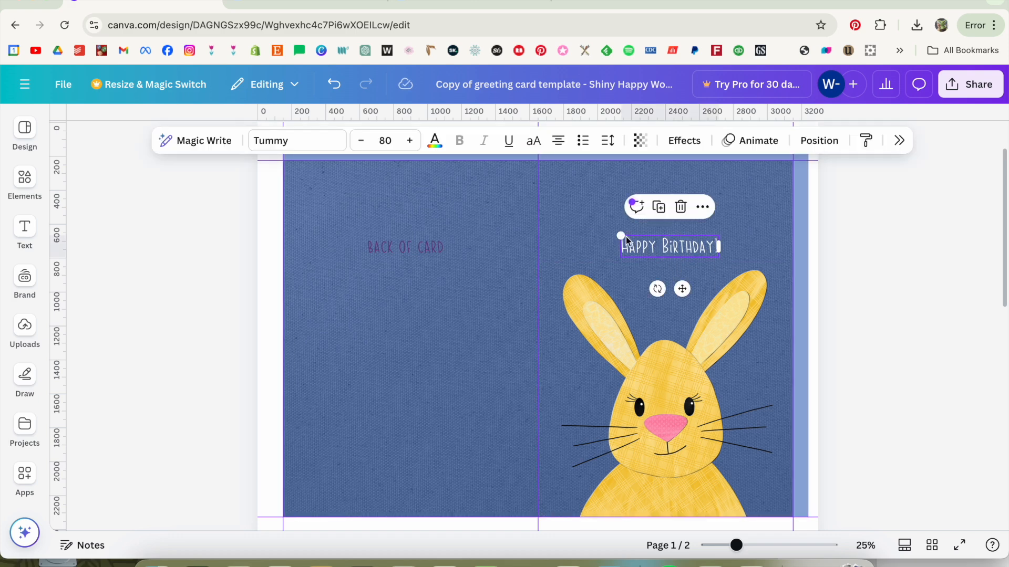
{"action": "left_click_drag", "start_coordinate": [620, 235], "coordinate": [507, 155]}
{"action": "left_click", "coordinate": [903, 254]}
- Position the heading across the top of the front panel, above the yellow bunny
{"action": "left_click_drag", "start_coordinate": [596, 236], "coordinate": [632, 219]}
{"action": "left_click_drag", "start_coordinate": [653, 219], "coordinate": [656, 221]}
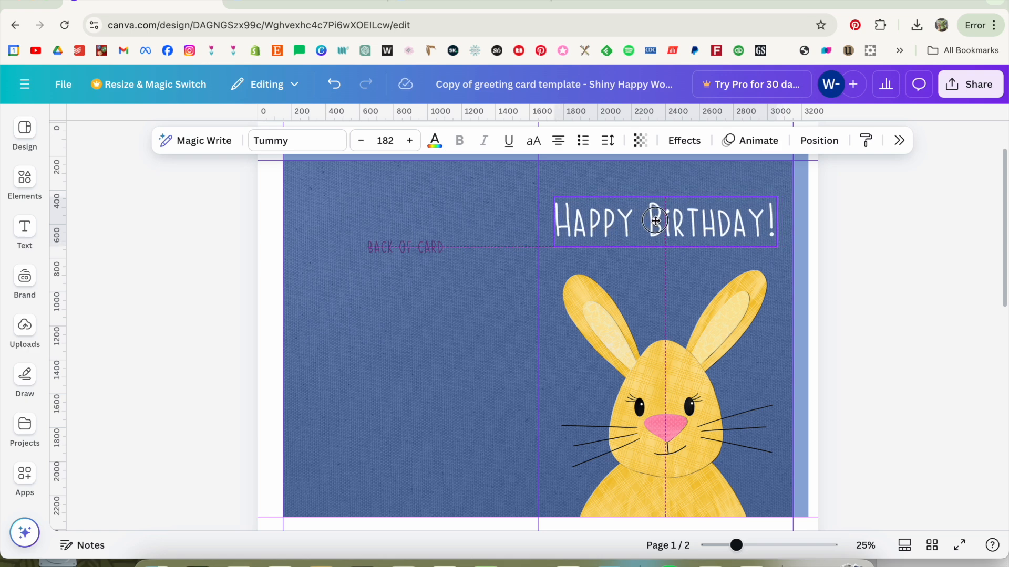
{"action": "mouse_move", "coordinate": [656, 221]}
{"action": "left_mouse_down"}
{"action": "mouse_move", "coordinate": [665, 221]}
{"action": "mouse_move", "coordinate": [656, 223]}
{"action": "left_mouse_up"}
{"action": "left_click_drag", "start_coordinate": [656, 222], "coordinate": [654, 223]}
{"action": "left_click_drag", "start_coordinate": [654, 224], "coordinate": [654, 209]}
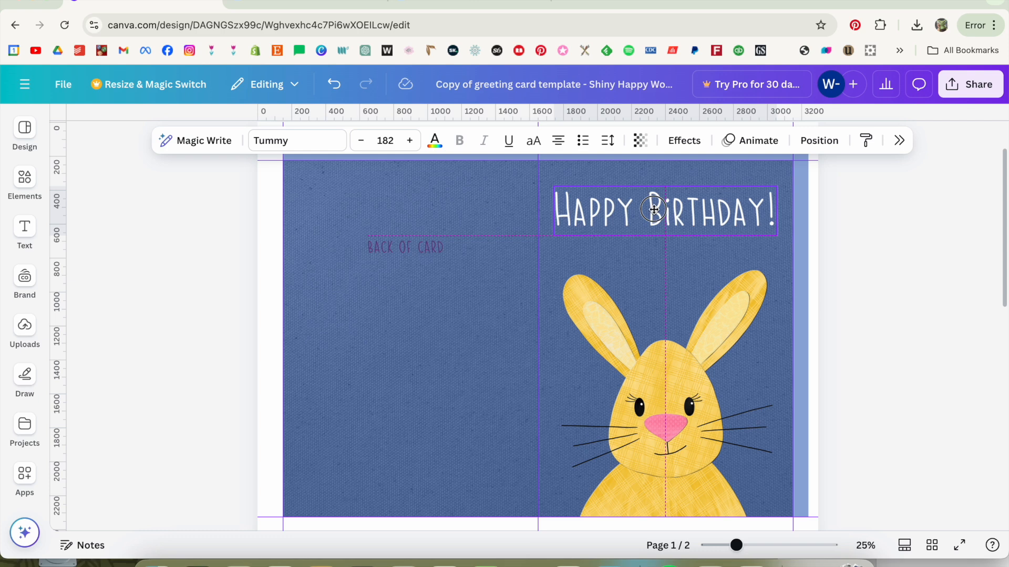
{"action": "left_click_drag", "start_coordinate": [654, 209], "coordinate": [654, 209]}
{"action": "left_click", "coordinate": [859, 272]}
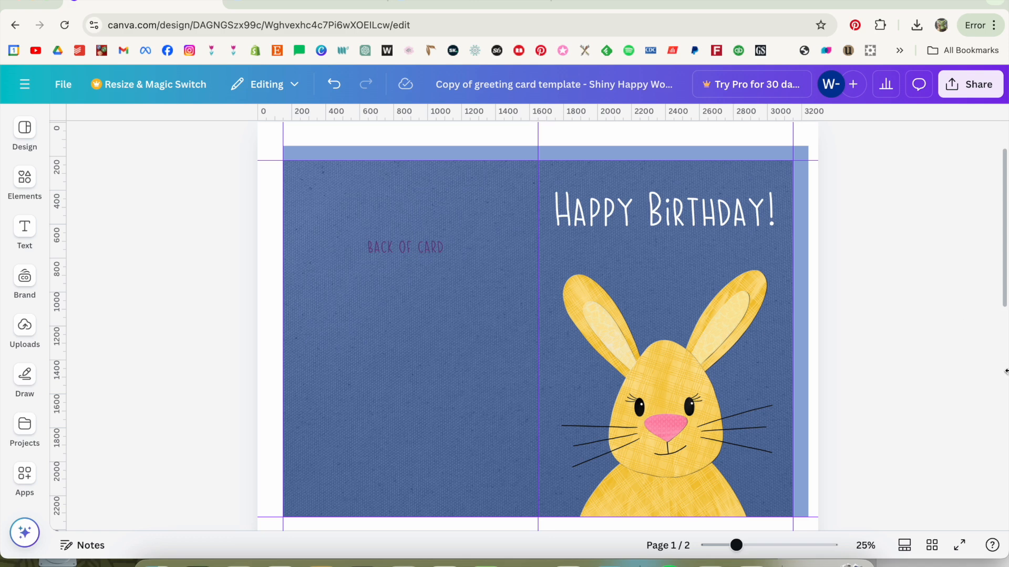
- Delete the BACK OF CARD text box with the trash button, leaving a plain blue back half
{"action": "left_click", "coordinate": [395, 247]}
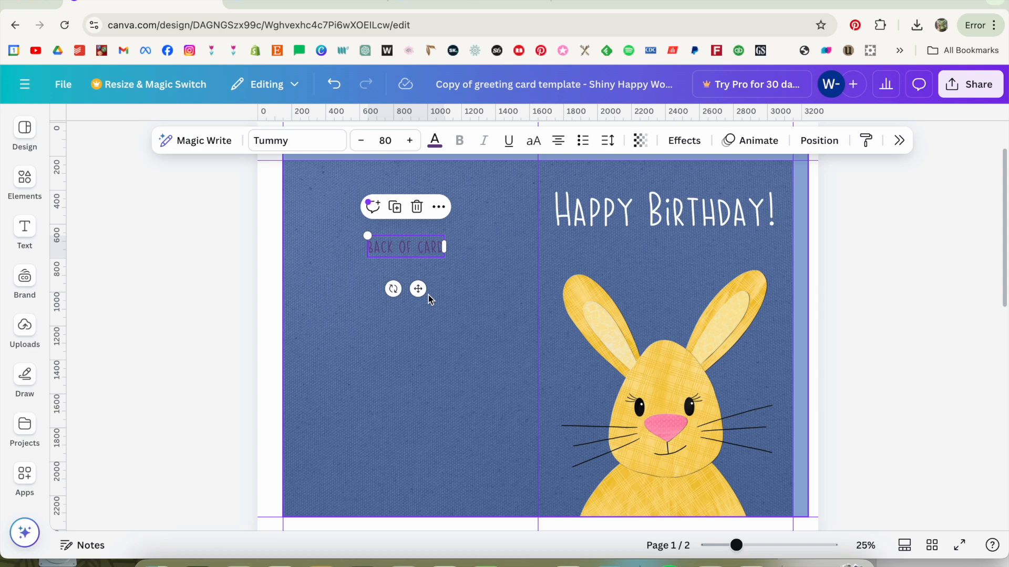
{"action": "left_click", "coordinate": [407, 253]}
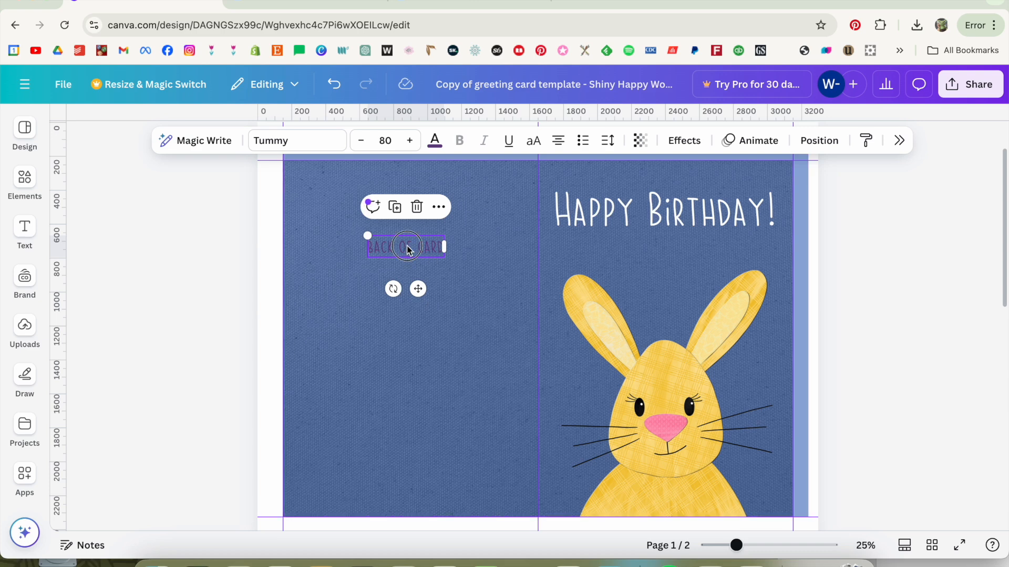
{"action": "left_click", "coordinate": [234, 298]}
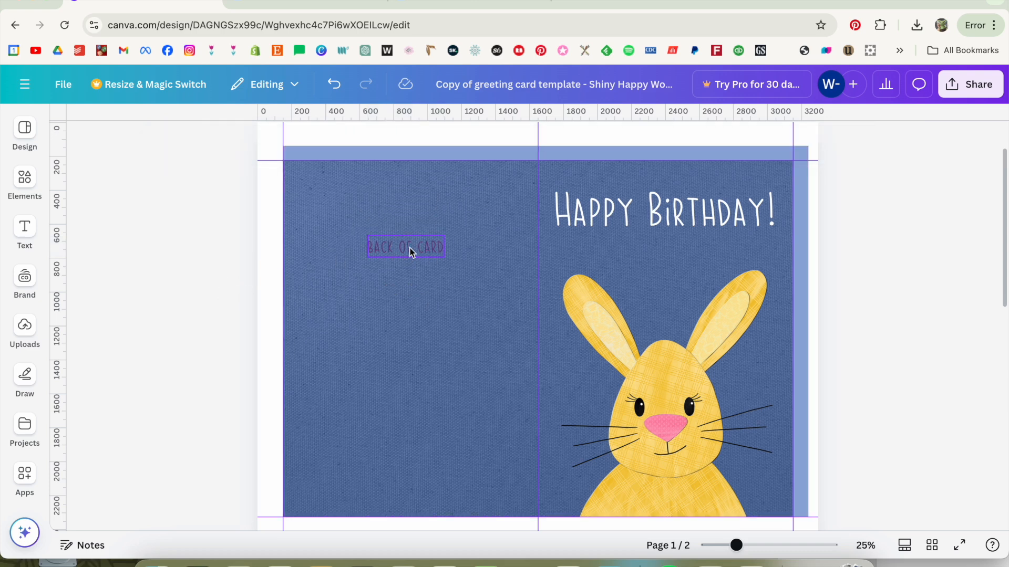
{"action": "left_click", "coordinate": [410, 247]}
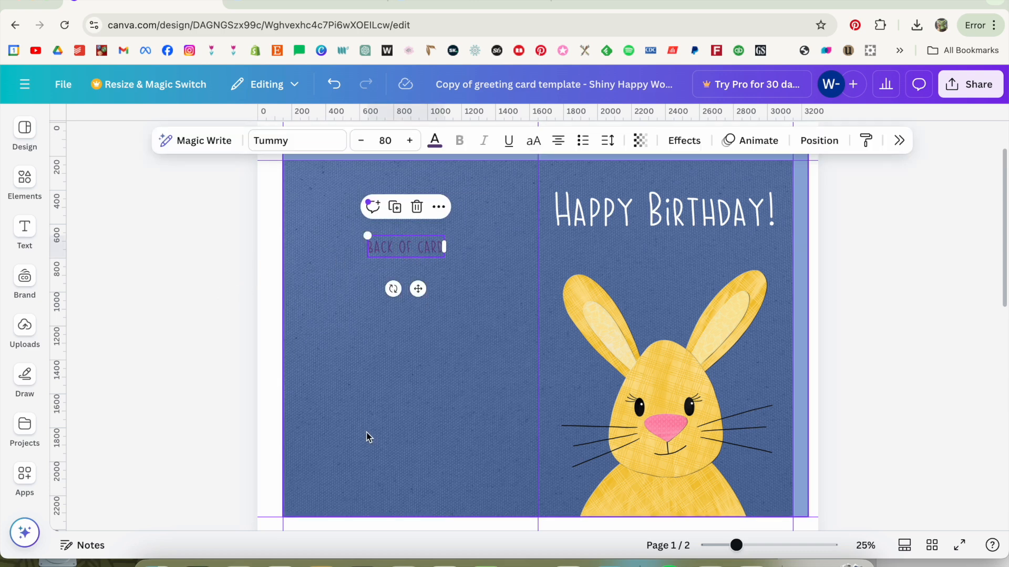
{"action": "left_click", "coordinate": [417, 207]}
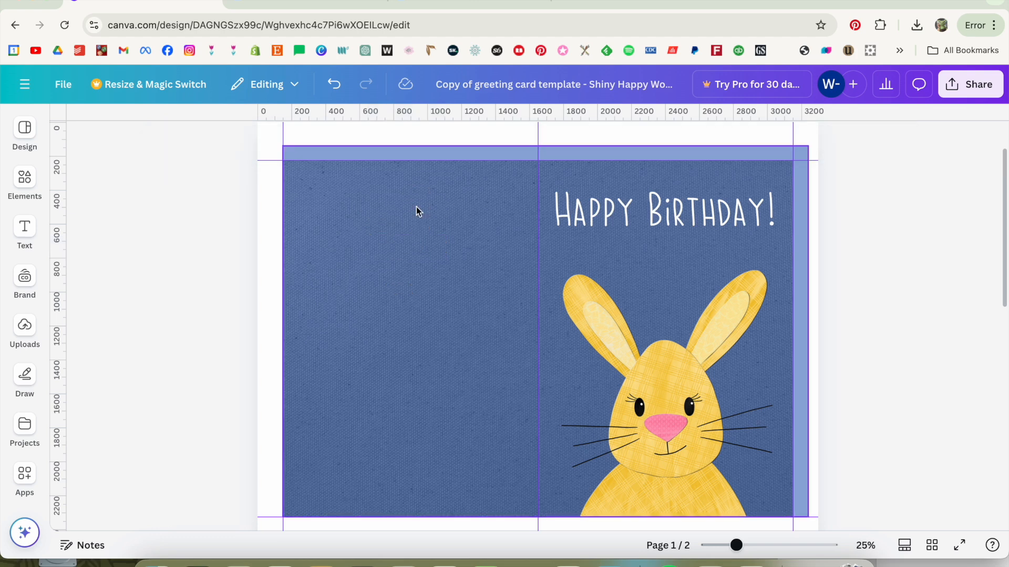
{"action": "left_click", "coordinate": [956, 258]}
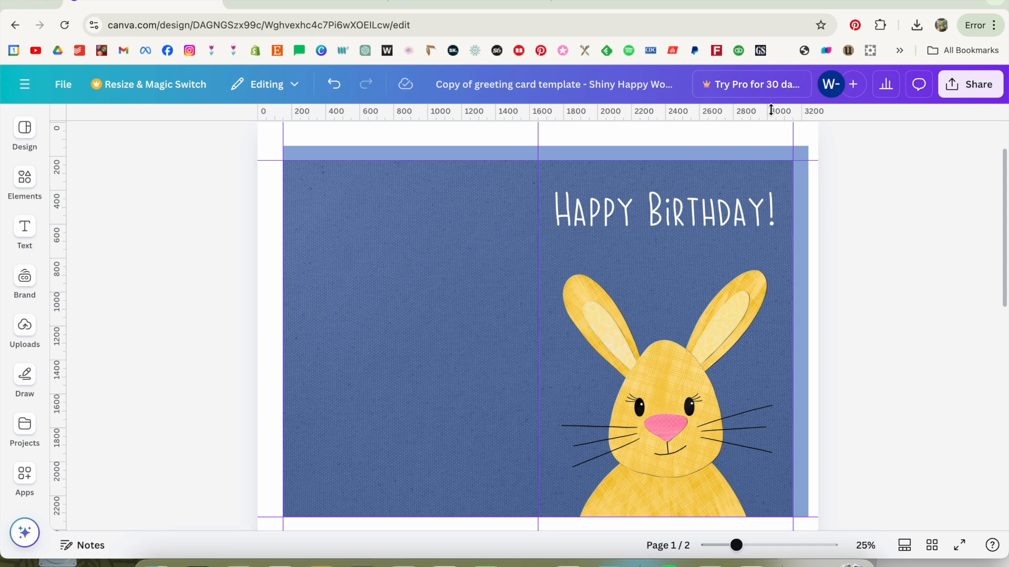
{"action": "left_click", "coordinate": [583, 154]}
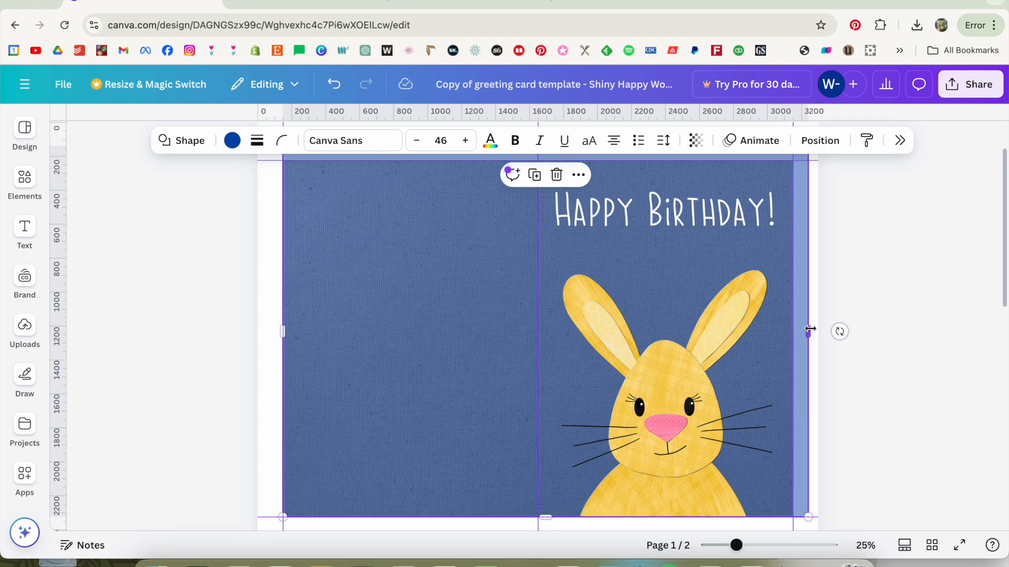
- Resize the blue background rectangle to 3,000 wide and 2,100 high within the card guides
{"action": "left_click", "coordinate": [802, 294]}
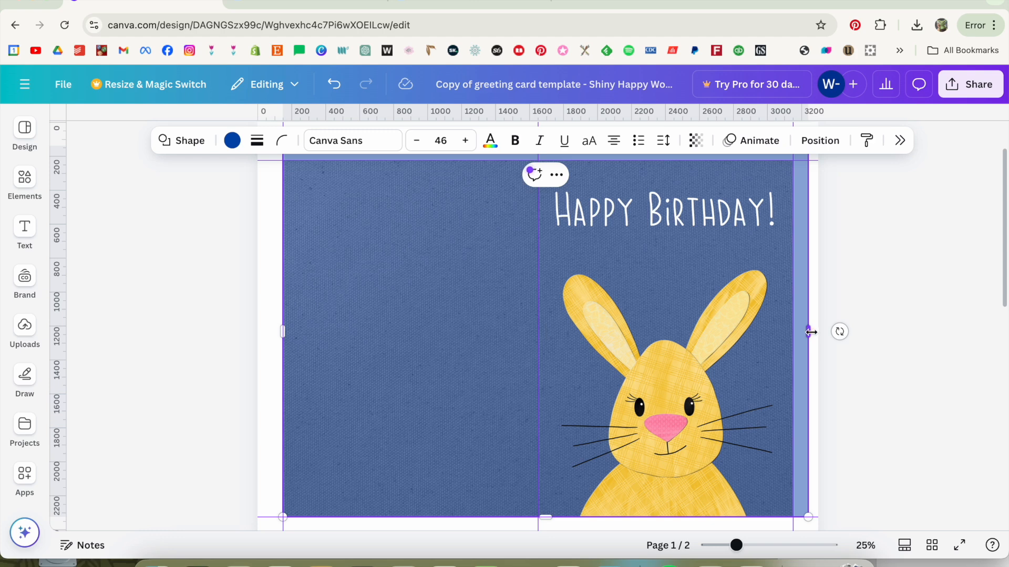
{"action": "left_click", "coordinate": [809, 332]}
{"action": "left_click_drag", "start_coordinate": [809, 332], "coordinate": [795, 337]}
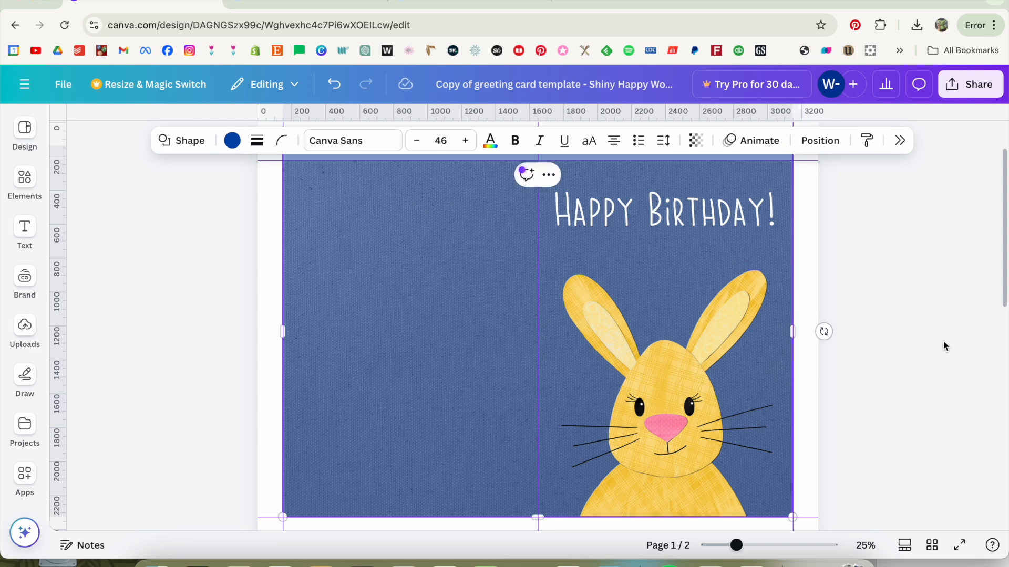
{"action": "scroll", "coordinate": [916, 337], "scroll_direction": "up", "scroll_amount": 2}
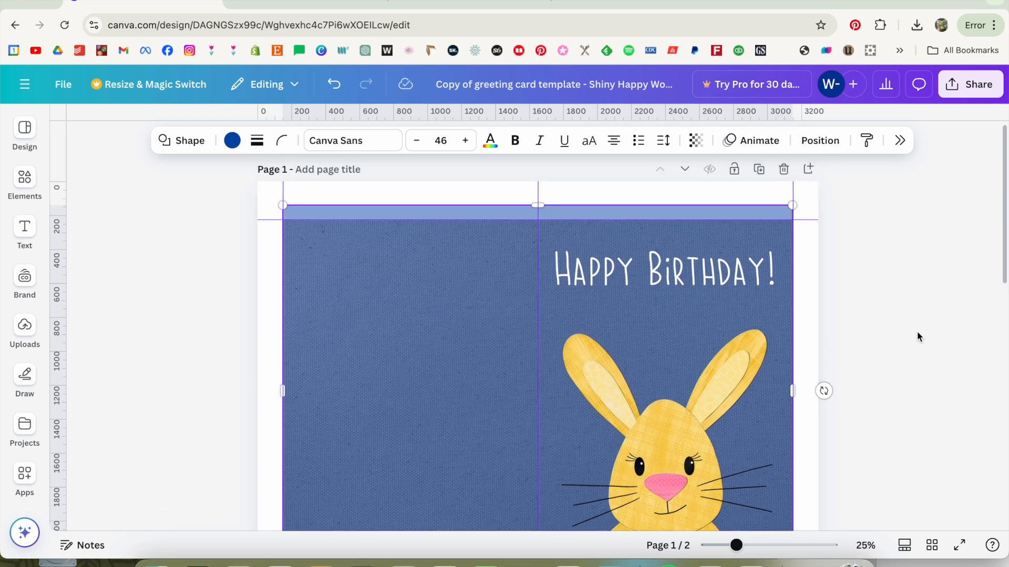
{"action": "left_click_drag", "start_coordinate": [537, 205], "coordinate": [543, 214]}
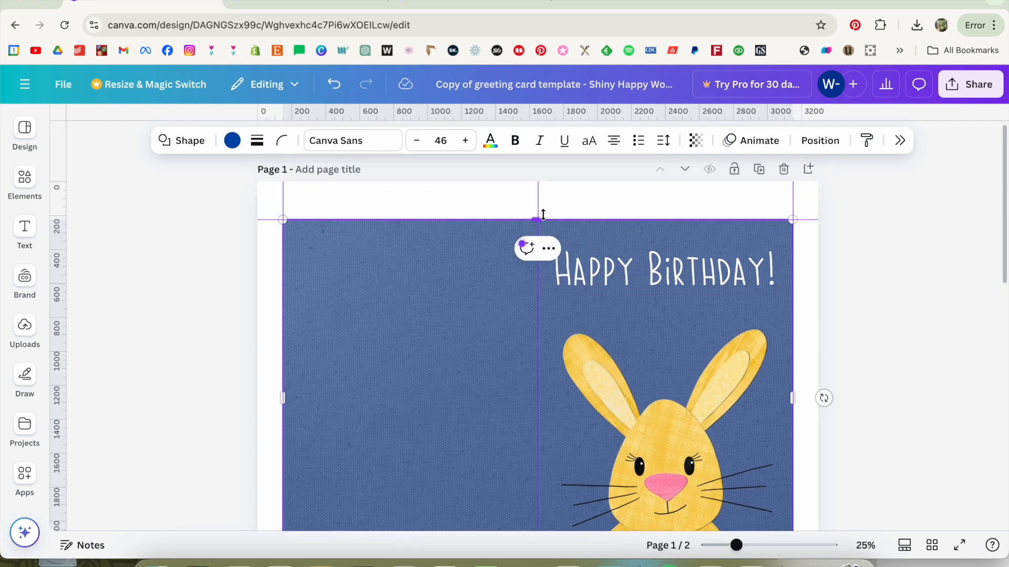
{"action": "scroll", "coordinate": [894, 373], "scroll_direction": "down", "scroll_amount": 3}
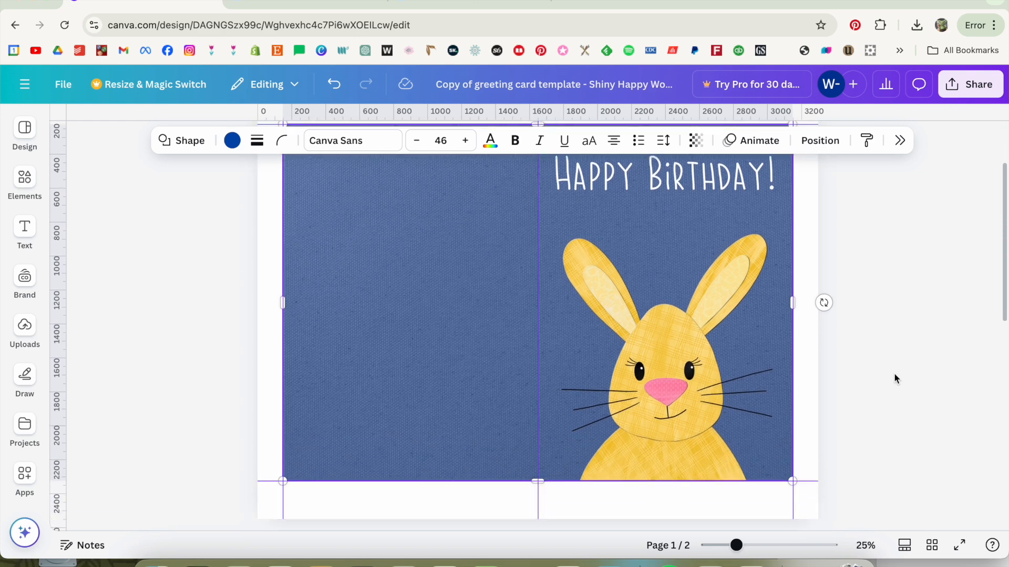
{"action": "scroll", "coordinate": [908, 380], "scroll_direction": "up", "scroll_amount": 2}
{"action": "left_click", "coordinate": [914, 378]}
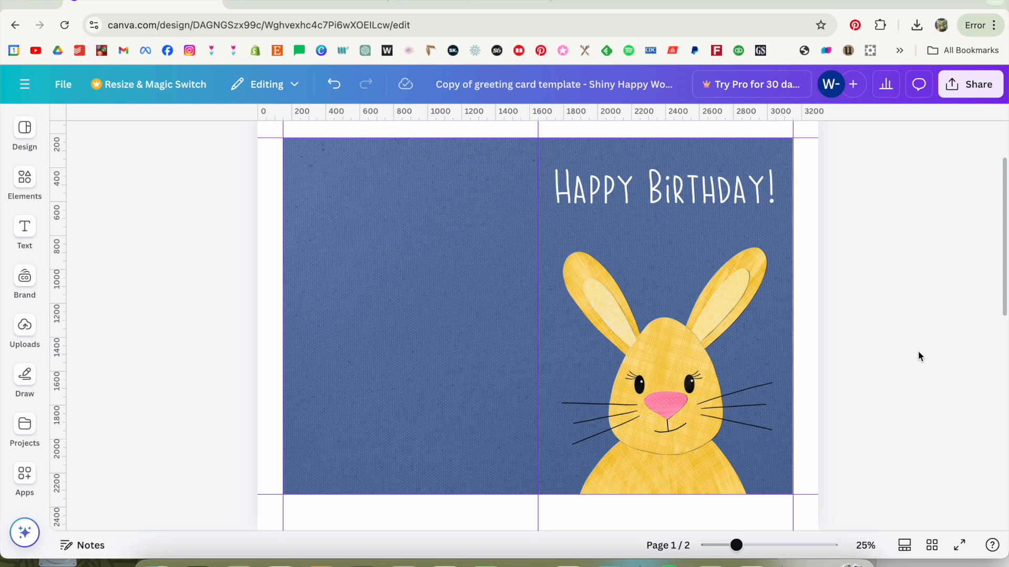
- On page 2, delete the INSIDE LEFT SIDE placeholder text with the trash button
{"action": "scroll", "coordinate": [918, 353], "scroll_direction": "down", "scroll_amount": 5}
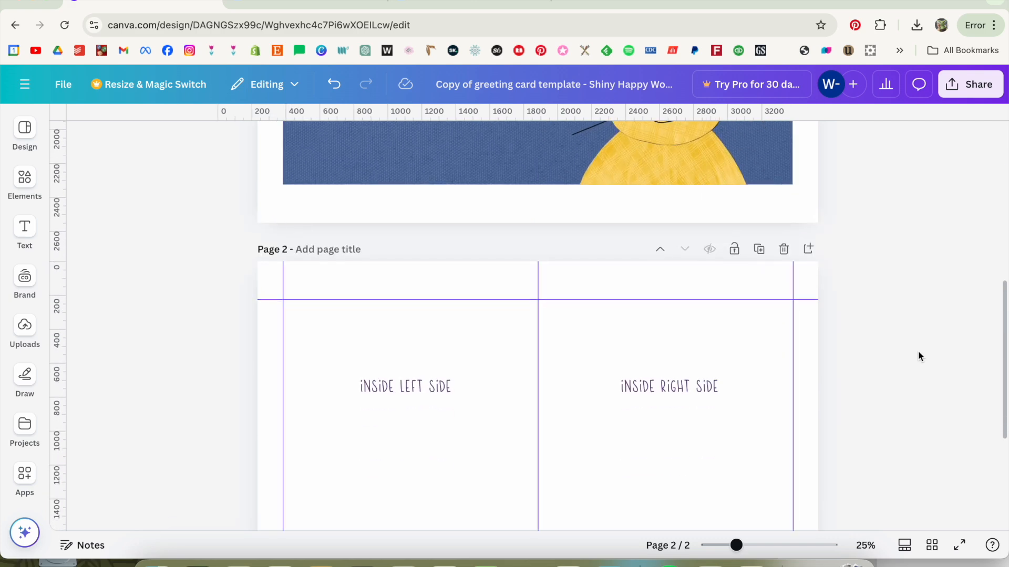
{"action": "scroll", "coordinate": [918, 351], "scroll_direction": "up", "scroll_amount": 1}
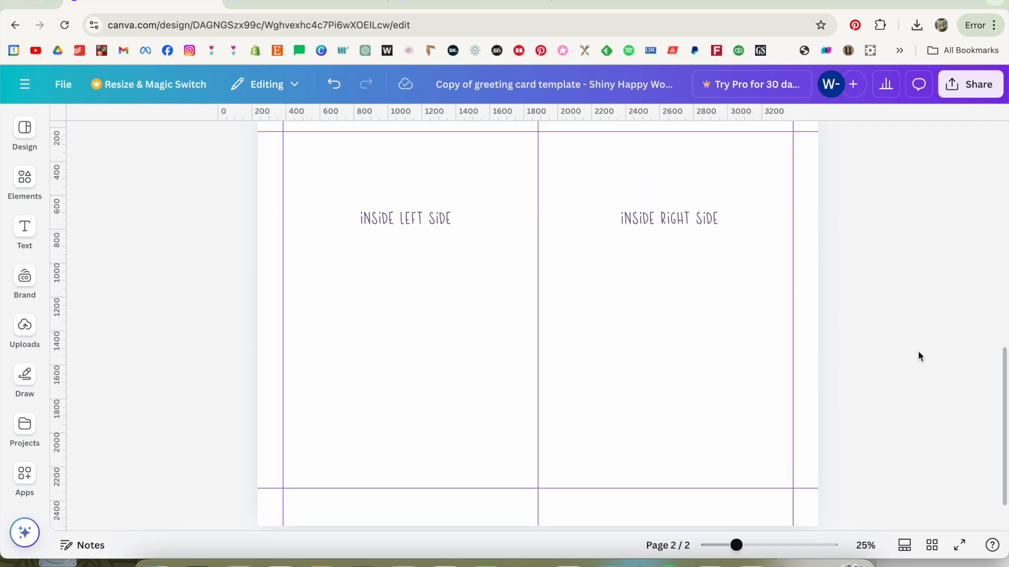
{"action": "left_click", "coordinate": [398, 224]}
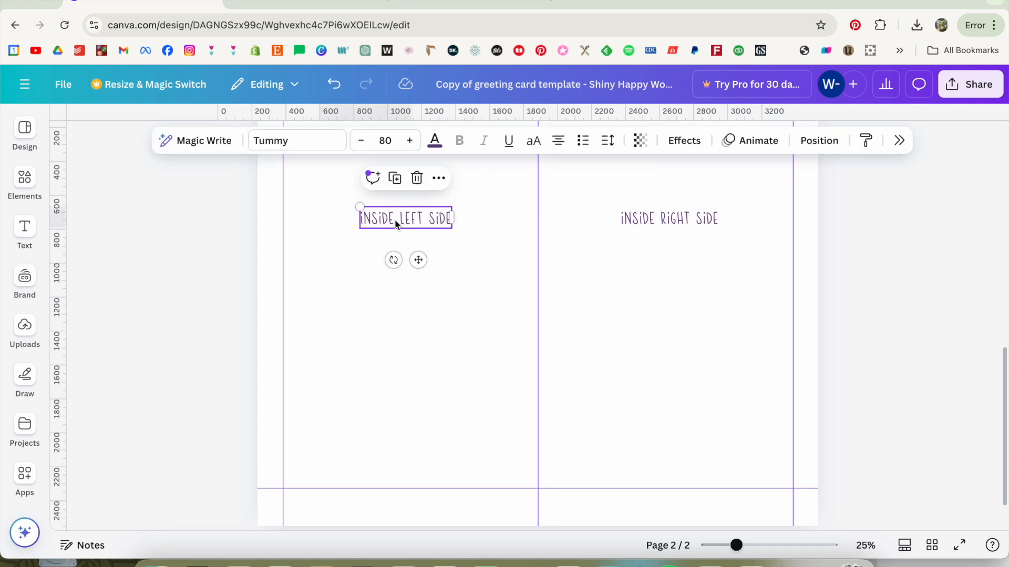
{"action": "left_click", "coordinate": [416, 178]}
{"action": "left_click", "coordinate": [682, 221]}
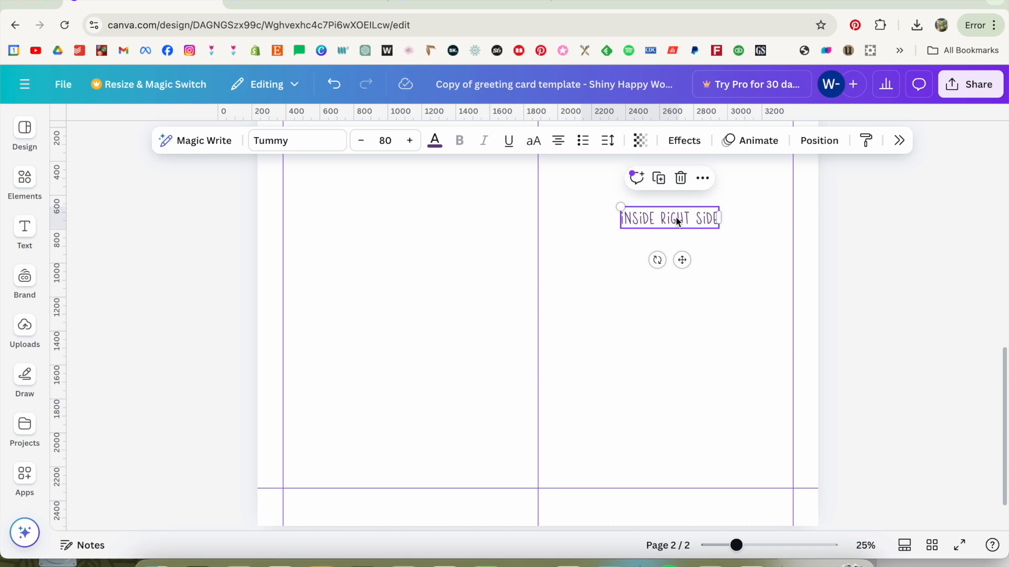
- Replace the INSIDE RIGHT SIDE label with 'HOPE YOU HAVE A GREAT DAY!'
{"action": "double_click", "coordinate": [676, 219]}
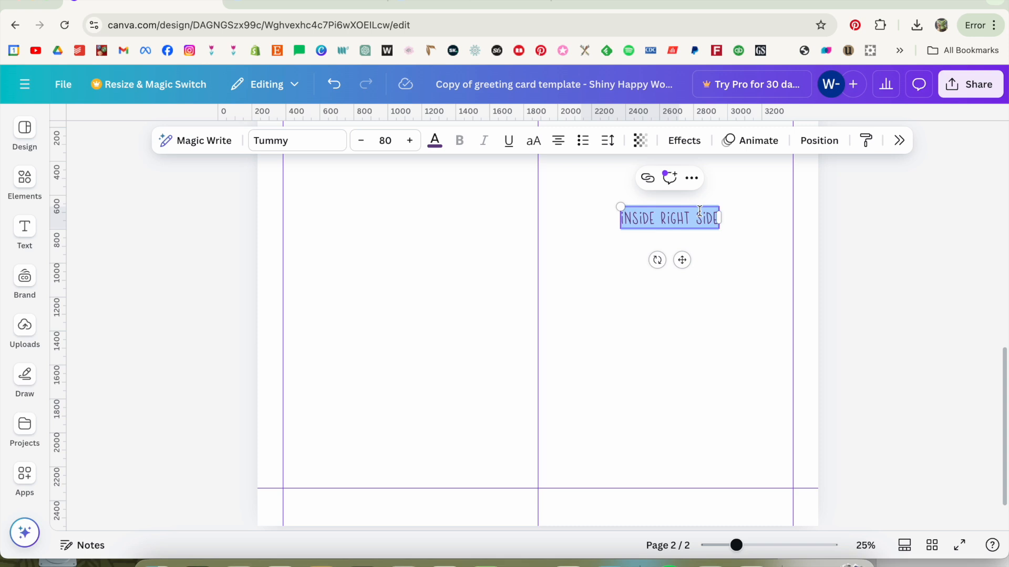
{"action": "type", "text": "HOPE"}
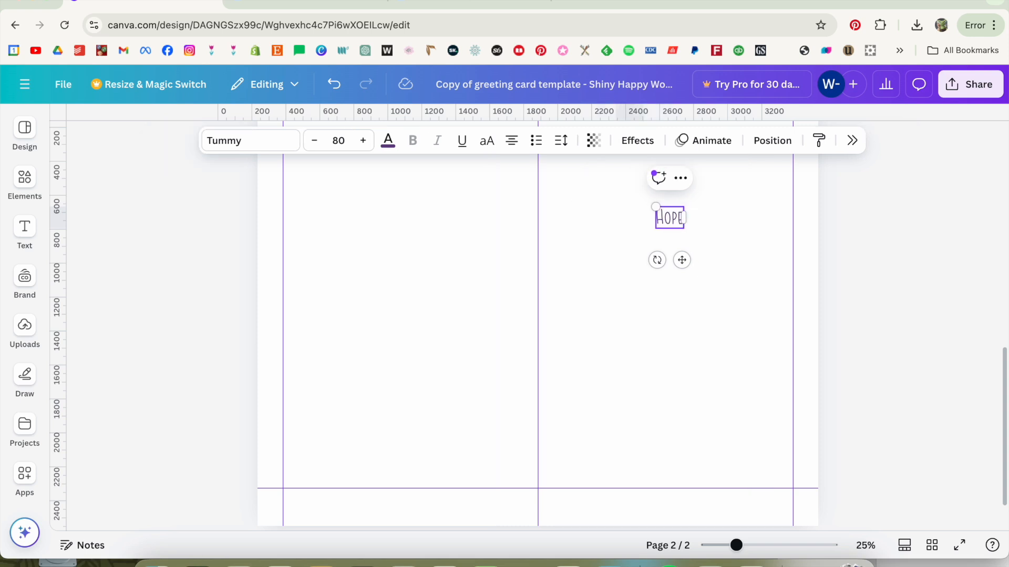
{"action": "type", "text": " YOU HAVE A"}
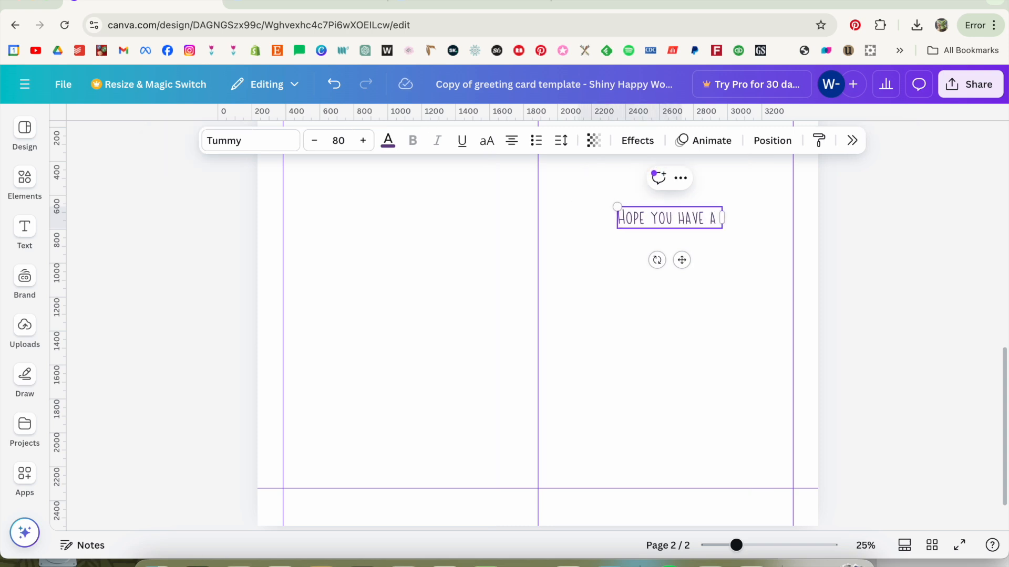
{"action": "type", "text": " GREAT DA"}
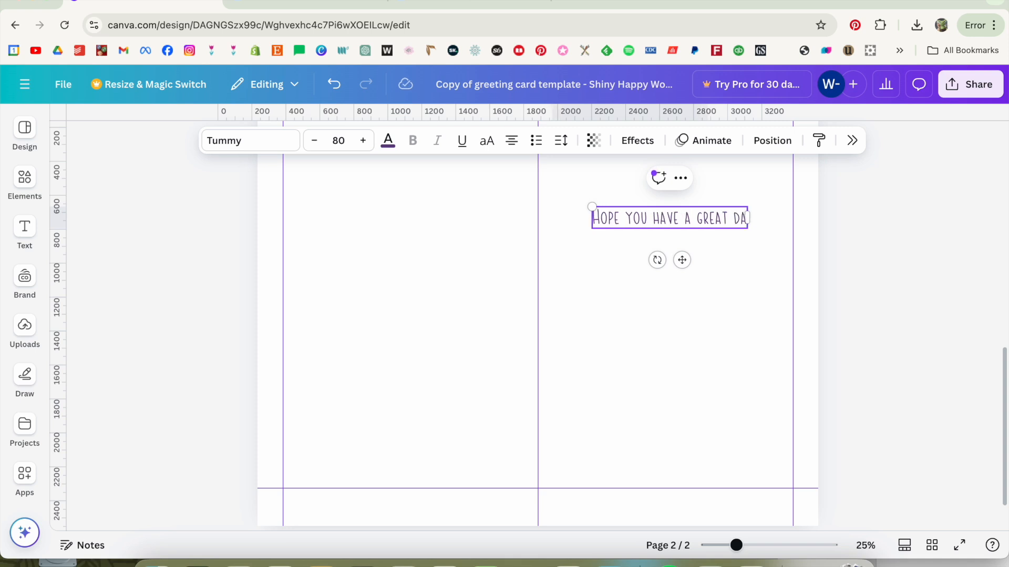
{"action": "type", "text": "Y!"}
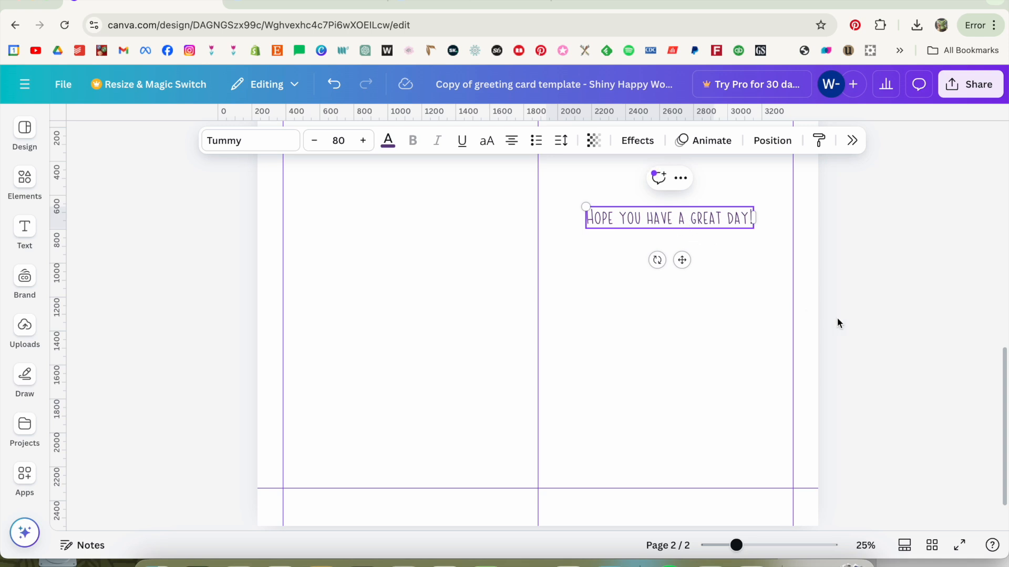
{"action": "scroll", "coordinate": [834, 317], "scroll_direction": "up", "scroll_amount": 2}
{"action": "scroll", "coordinate": [831, 316], "scroll_direction": "down", "scroll_amount": 1}
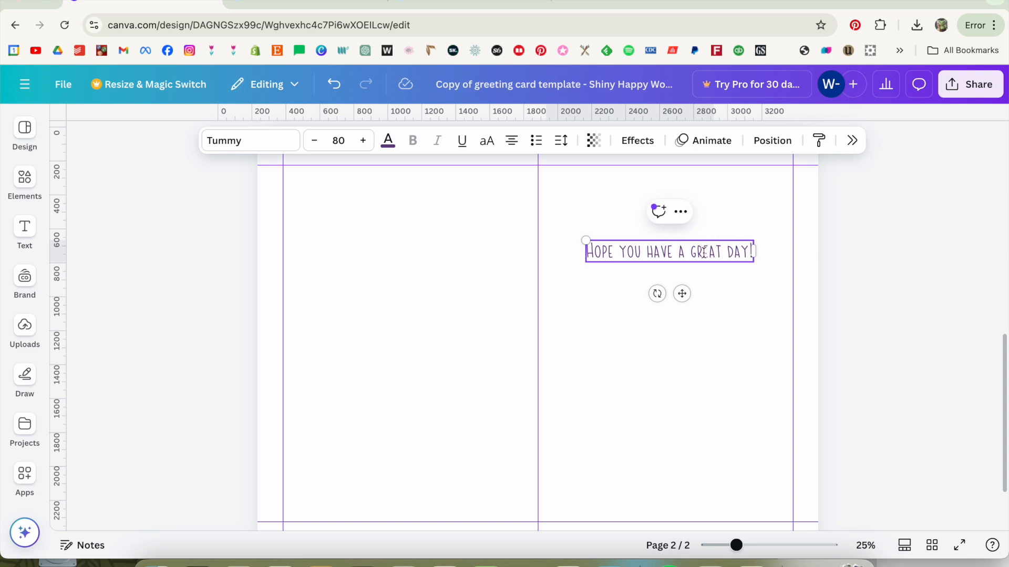
{"action": "left_click", "coordinate": [847, 257]}
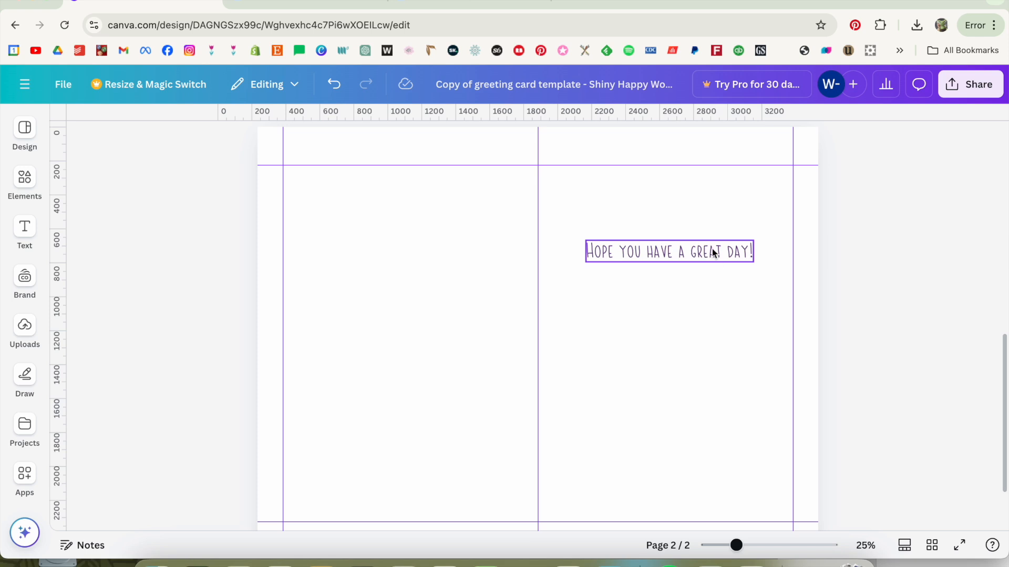
{"action": "left_click", "coordinate": [712, 252]}
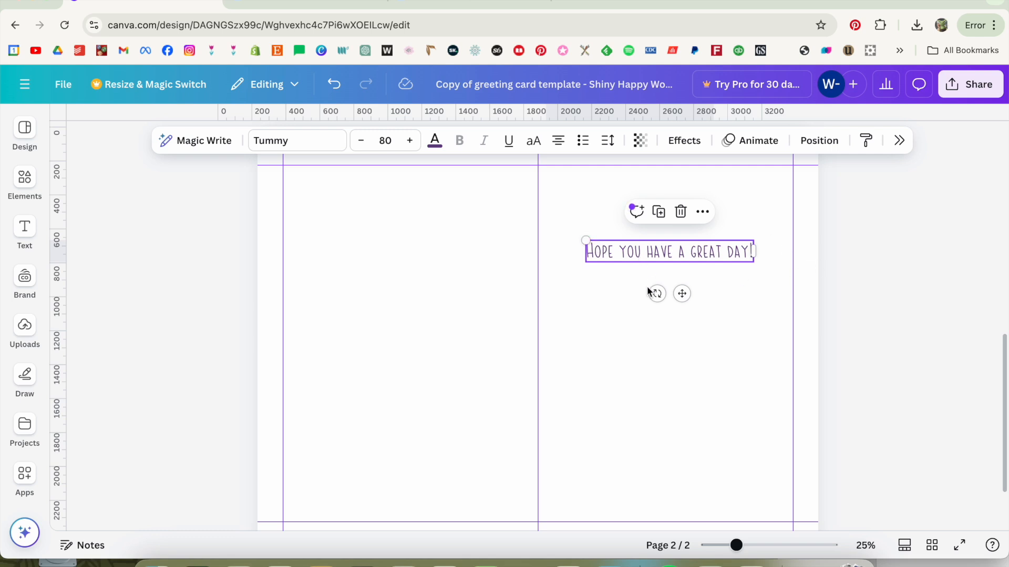
- Drag the greeting's corner to enlarge it to size 84.9, then highlight all its text
{"action": "left_click", "coordinate": [854, 256]}
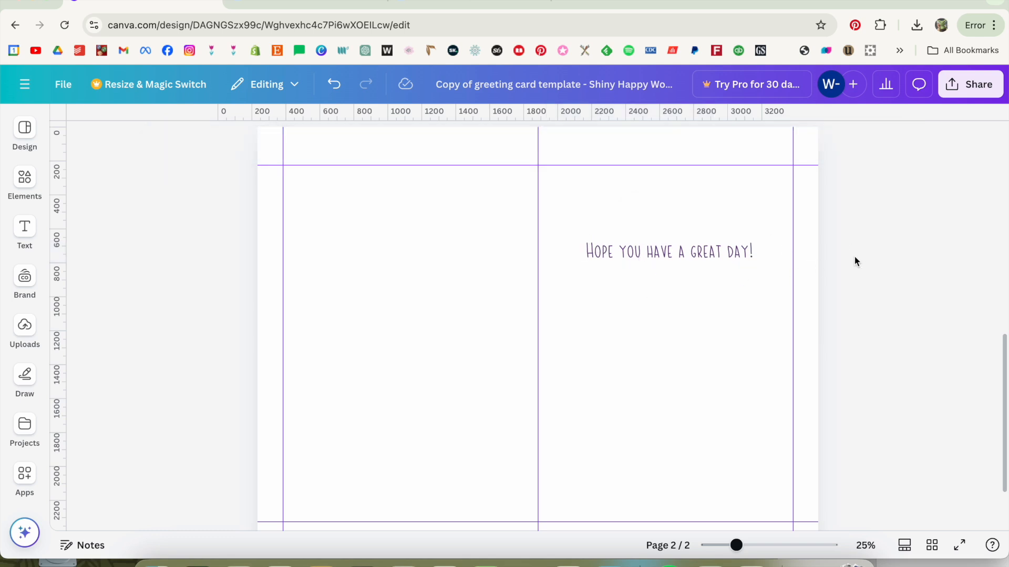
{"action": "left_click", "coordinate": [698, 252]}
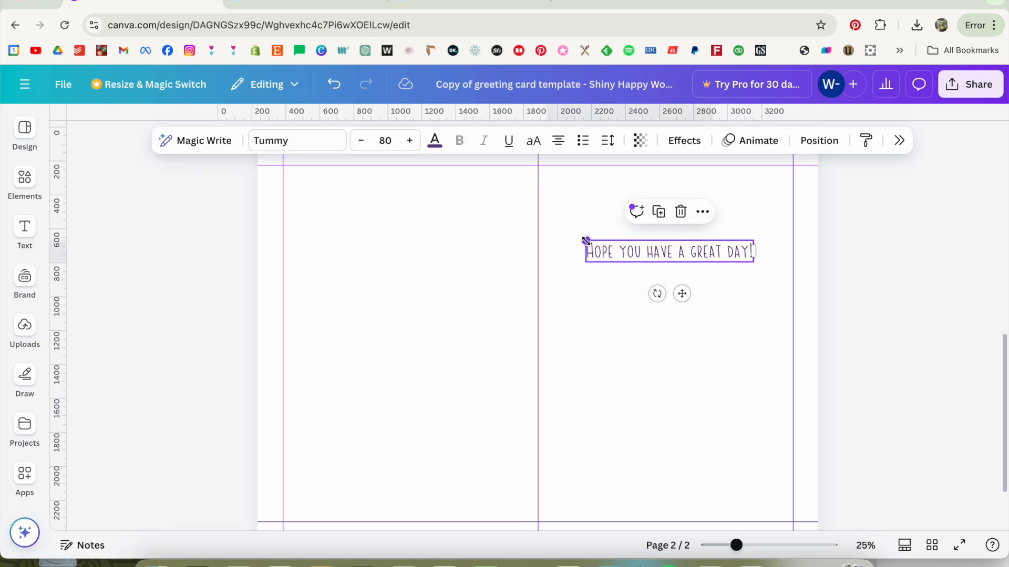
{"action": "left_click_drag", "start_coordinate": [586, 241], "coordinate": [580, 209]}
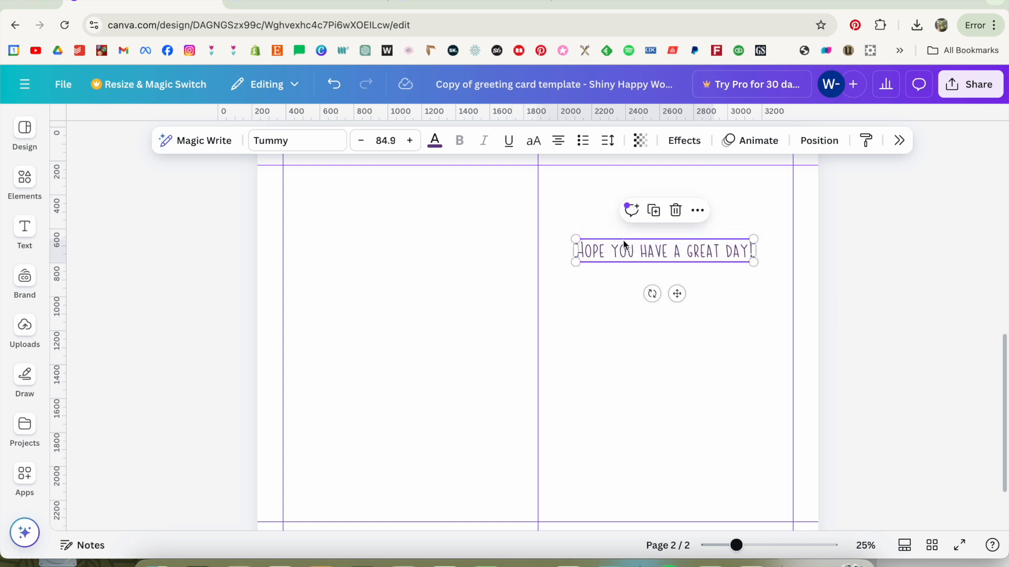
{"action": "double_click", "coordinate": [635, 246]}
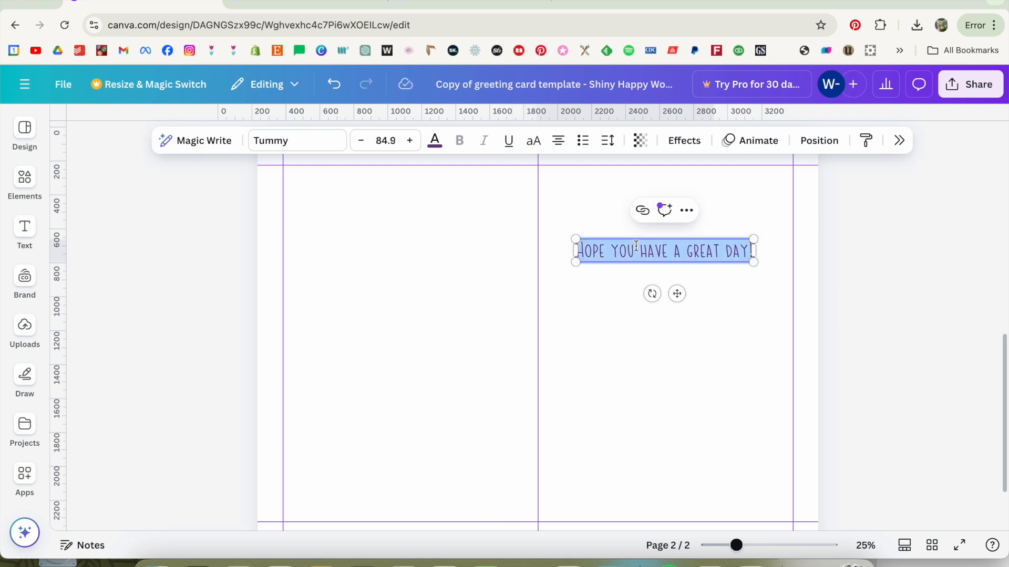
{"action": "left_click", "coordinate": [897, 264]}
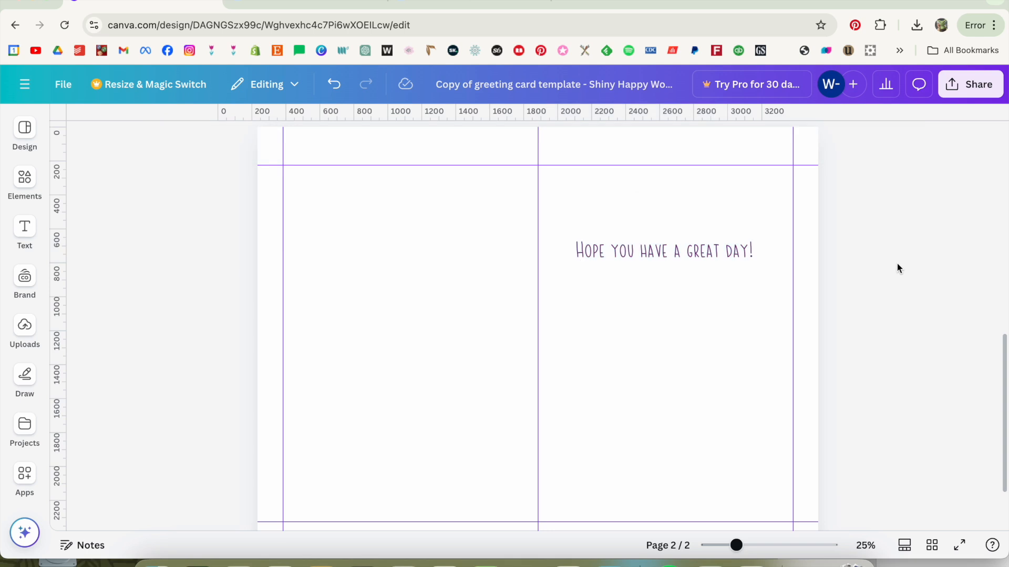
{"action": "left_click", "coordinate": [662, 255]}
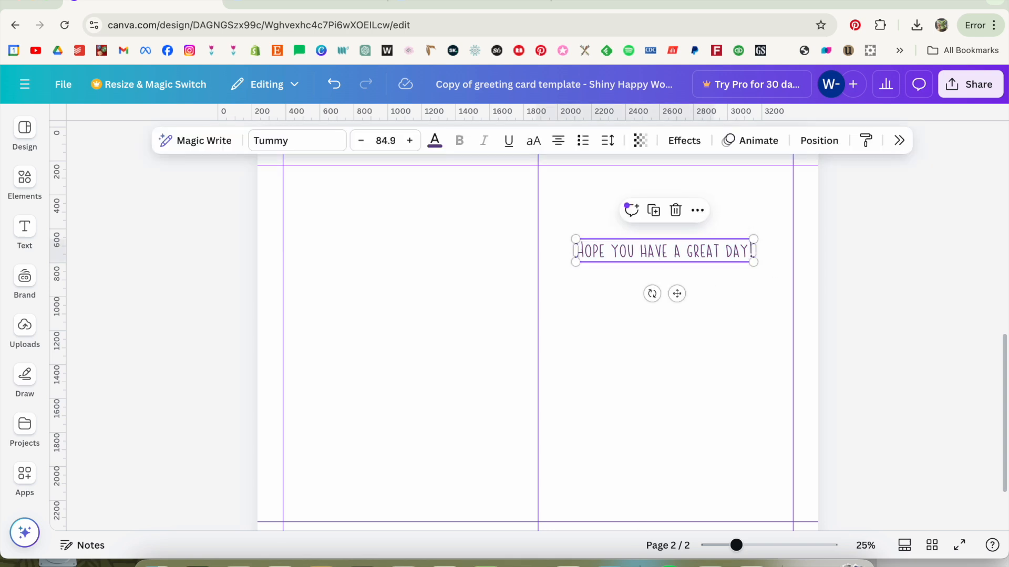
{"action": "triple_click", "coordinate": [664, 253]}
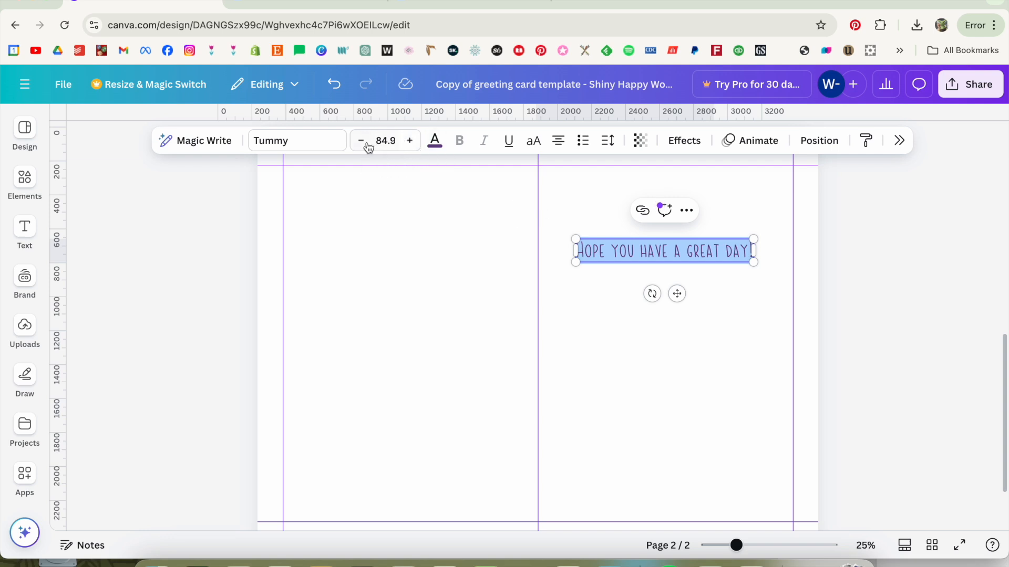
- Raise the greeting's font size to 95.9 with the + button and show the font choices
{"action": "left_click", "coordinate": [409, 141]}
{"action": "left_click", "coordinate": [409, 141]}
{"action": "double_click", "coordinate": [410, 140]}
{"action": "triple_click", "coordinate": [410, 141]}
{"action": "double_click", "coordinate": [410, 140]}
{"action": "double_click", "coordinate": [409, 141]}
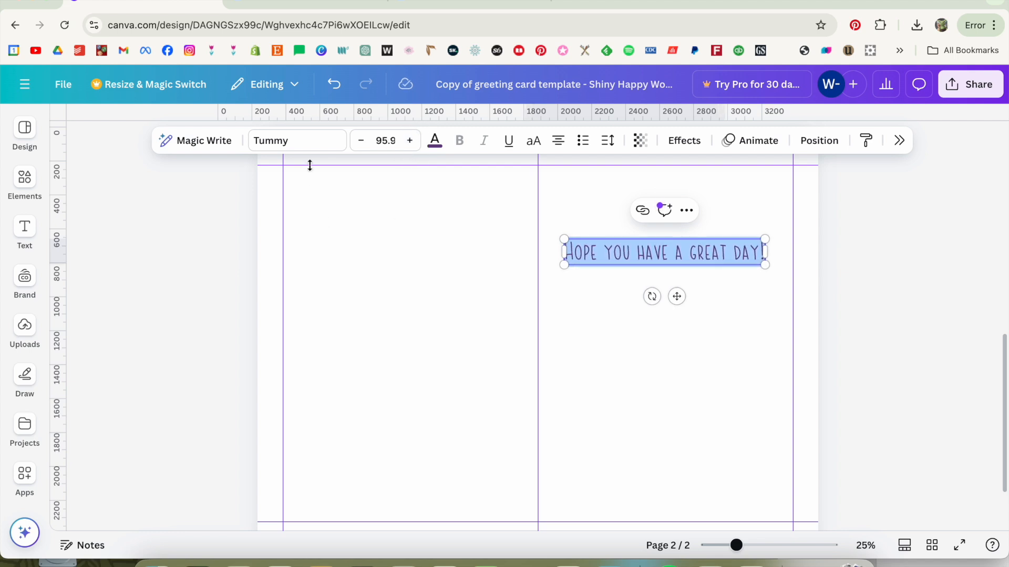
{"action": "left_click", "coordinate": [309, 146]}
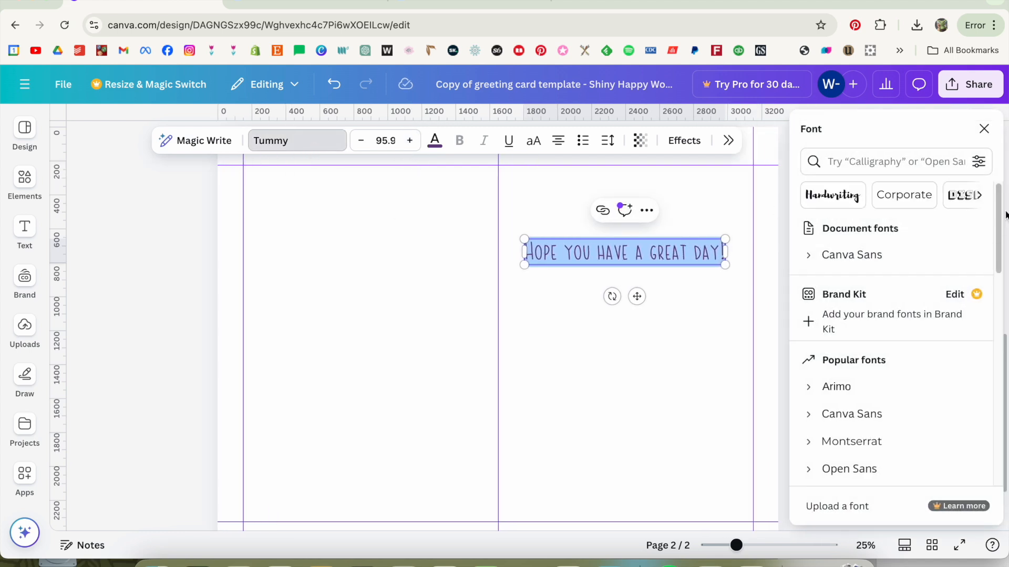
- Filter fonts to Handwriting and try Playwrite US Trad and Apricots on the greeting
{"action": "left_click", "coordinate": [832, 198]}
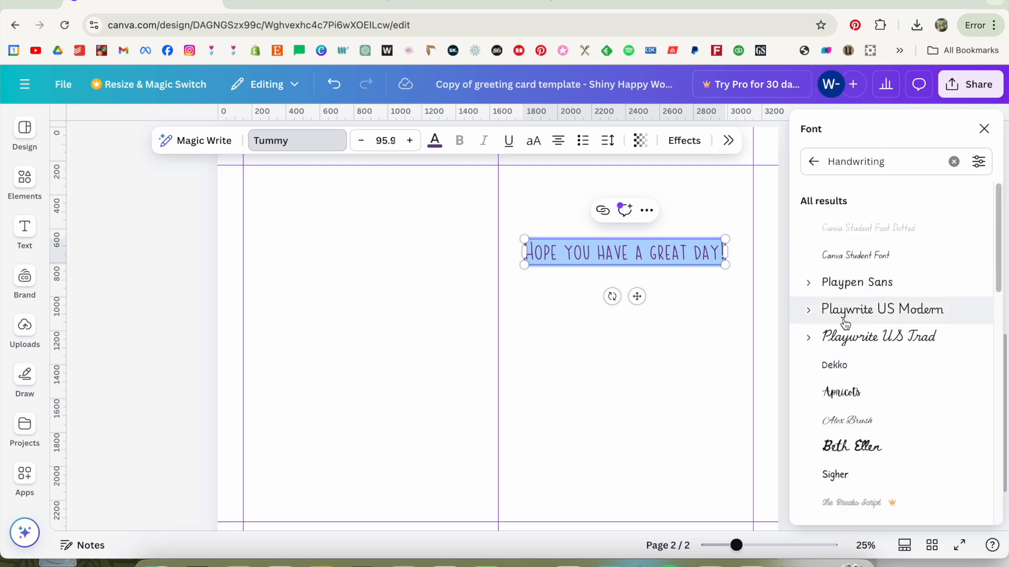
{"action": "left_click", "coordinate": [852, 338]}
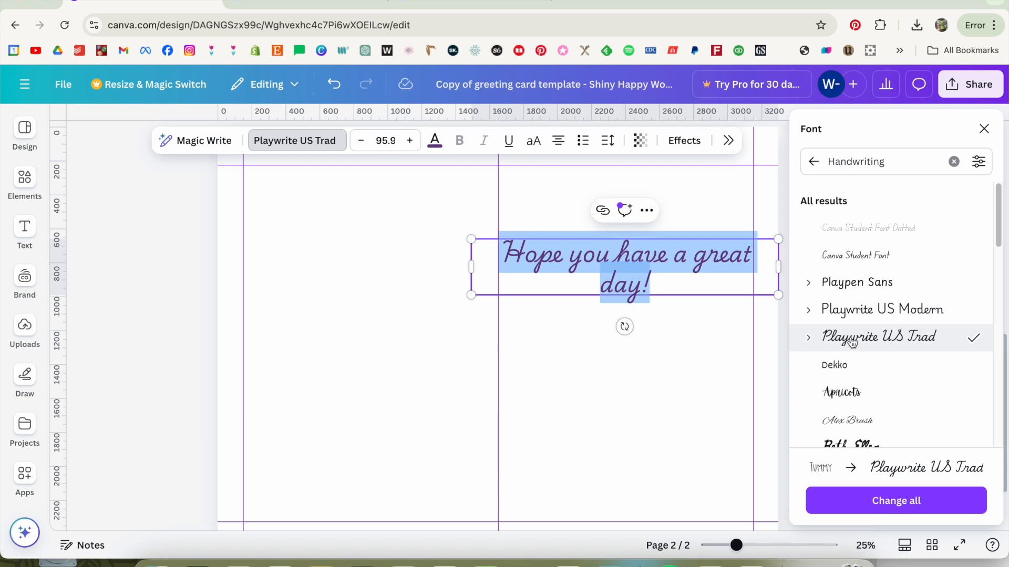
{"action": "left_click", "coordinate": [855, 400]}
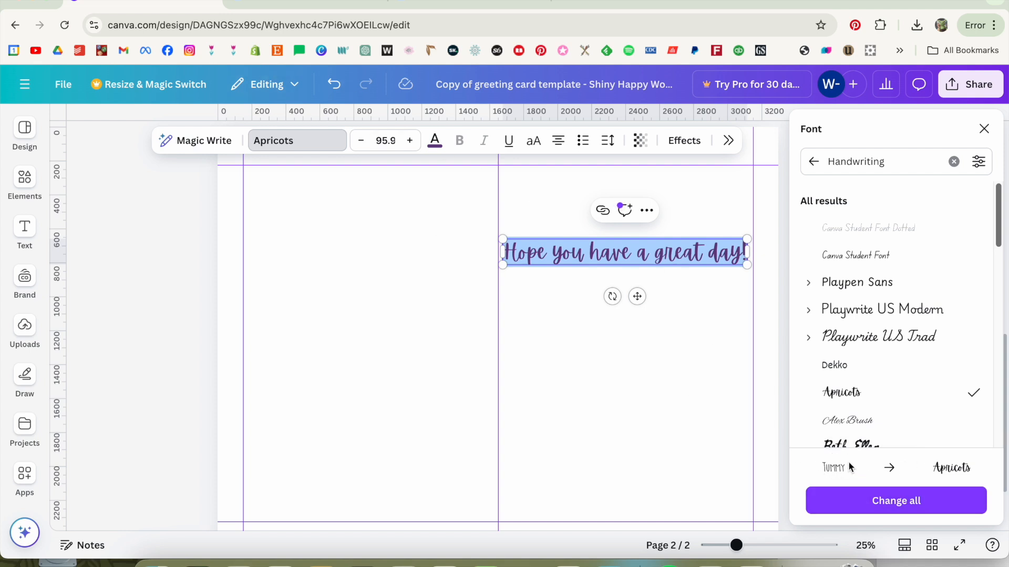
{"action": "scroll", "coordinate": [920, 365], "scroll_direction": "down", "scroll_amount": 10}
{"action": "scroll", "coordinate": [920, 367], "scroll_direction": "down", "scroll_amount": 5}
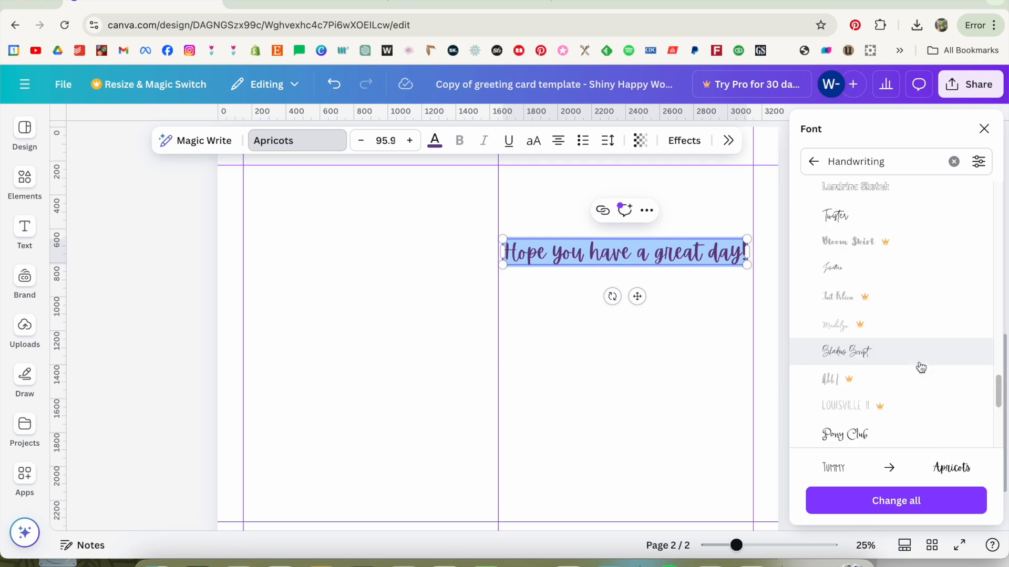
{"action": "scroll", "coordinate": [921, 367], "scroll_direction": "up", "scroll_amount": 6}
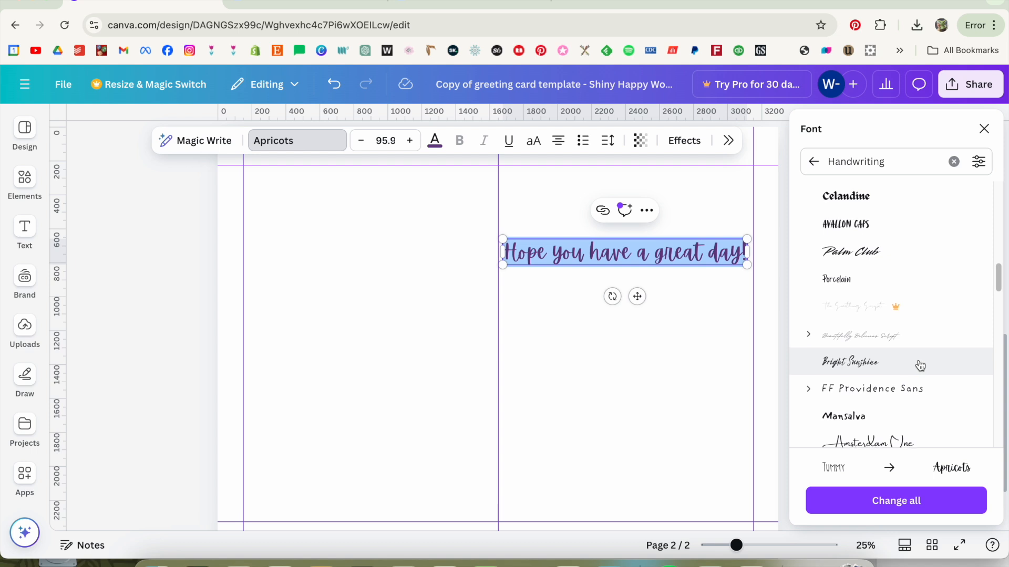
{"action": "scroll", "coordinate": [920, 366], "scroll_direction": "down", "scroll_amount": 15}
{"action": "scroll", "coordinate": [920, 366], "scroll_direction": "down", "scroll_amount": 10}
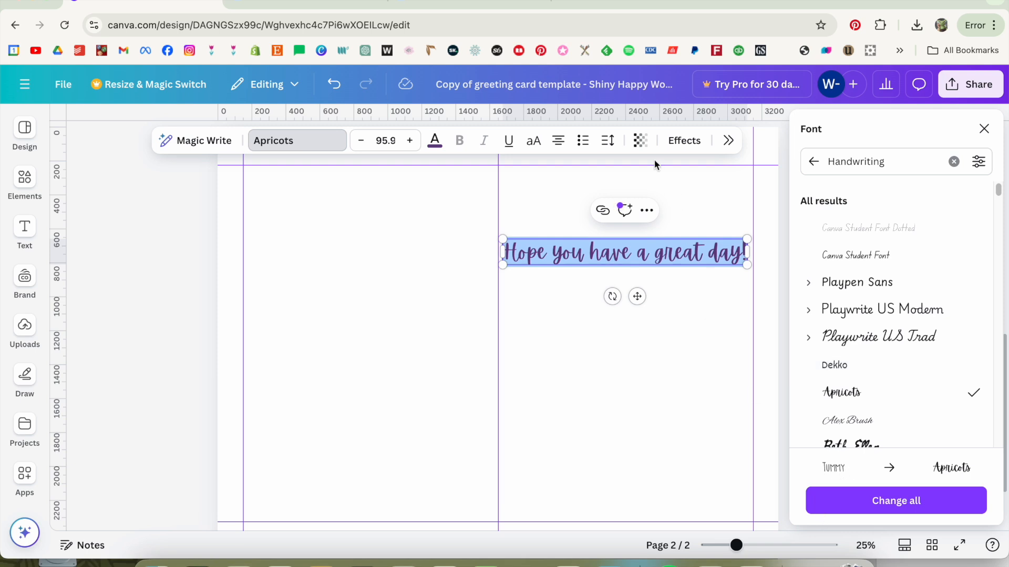
- Undo the font changes so the greeting returns to Tummy
{"action": "left_click", "coordinate": [270, 146]}
{"action": "left_click", "coordinate": [274, 142]}
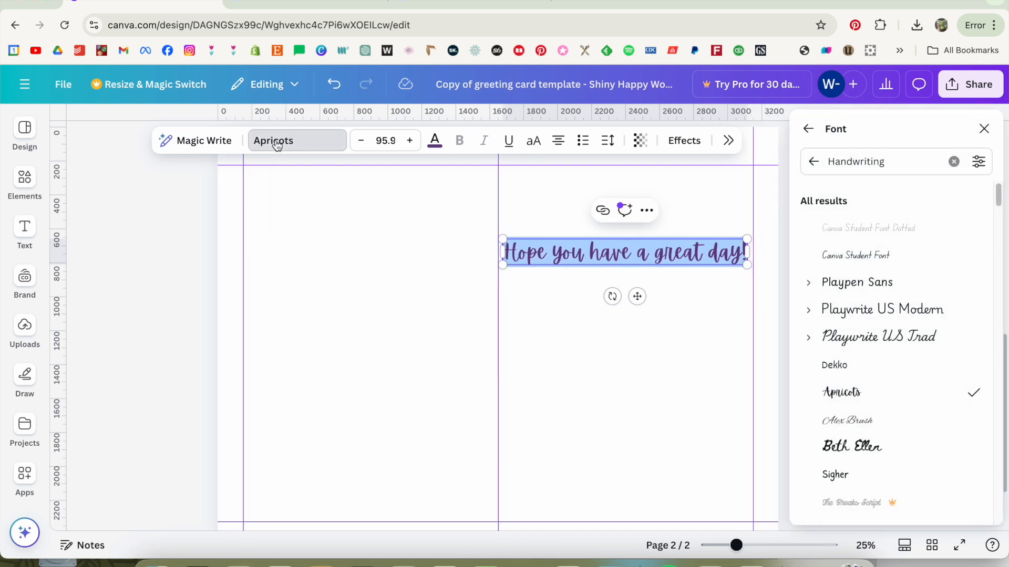
{"action": "left_click", "coordinate": [334, 85]}
{"action": "left_click", "coordinate": [332, 87]}
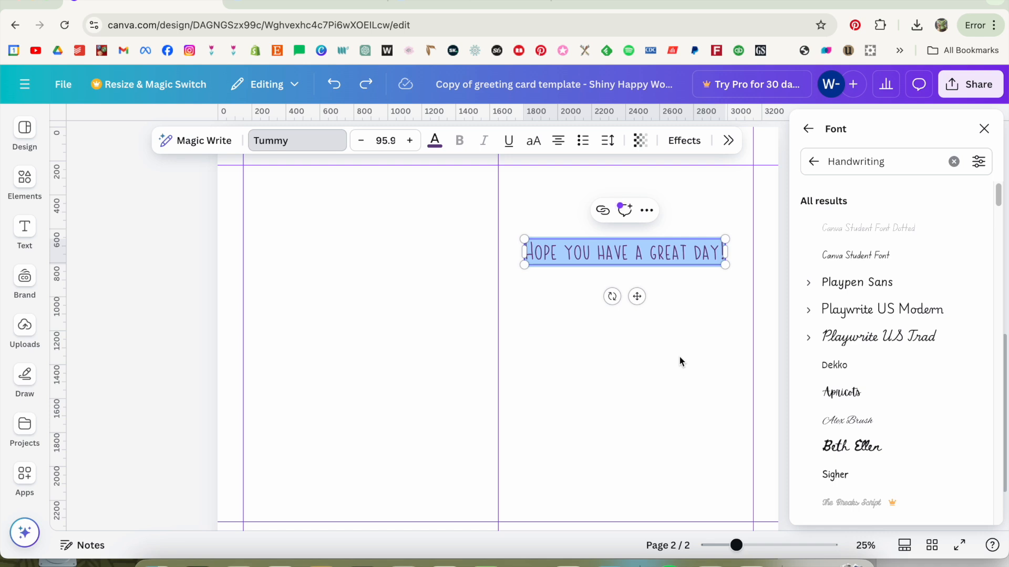
- Keep Tummy, raise the greeting to size 106, and nudge it slightly left and up
{"action": "scroll", "coordinate": [871, 322], "scroll_direction": "down", "scroll_amount": 1}
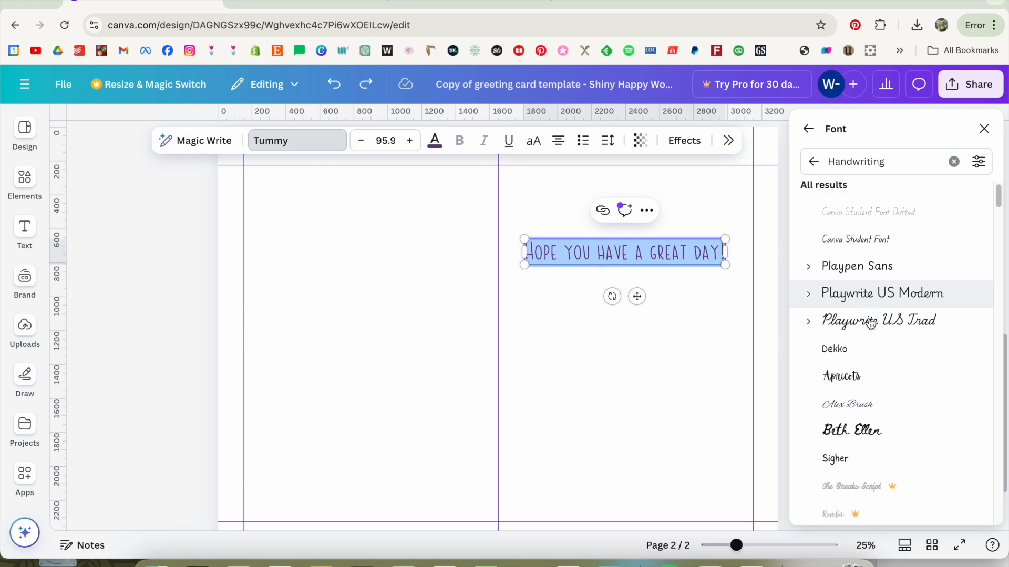
{"action": "scroll", "coordinate": [871, 322], "scroll_direction": "down", "scroll_amount": 15}
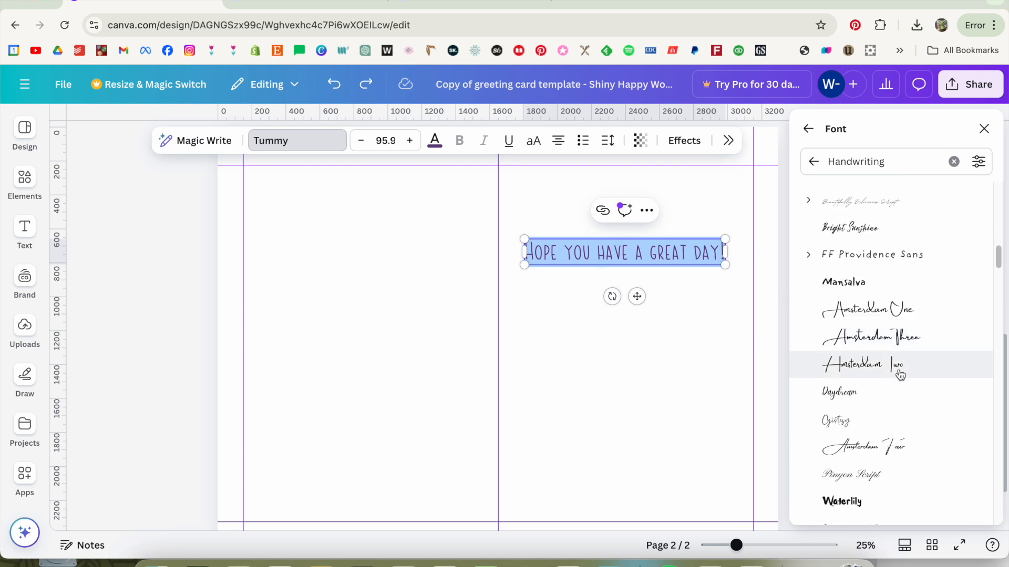
{"action": "scroll", "coordinate": [914, 372], "scroll_direction": "up", "scroll_amount": 3}
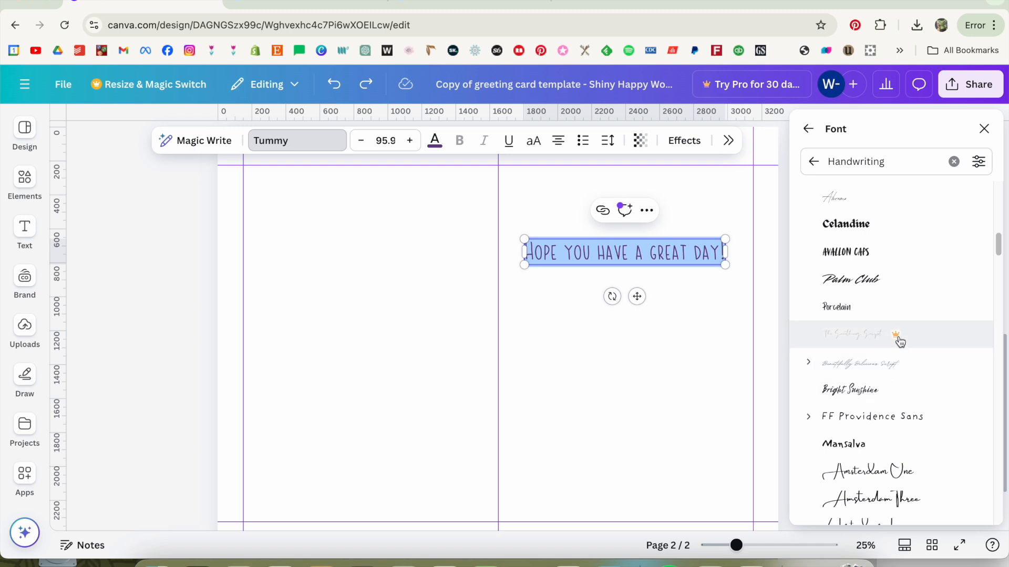
{"action": "scroll", "coordinate": [898, 338], "scroll_direction": "up", "scroll_amount": 10}
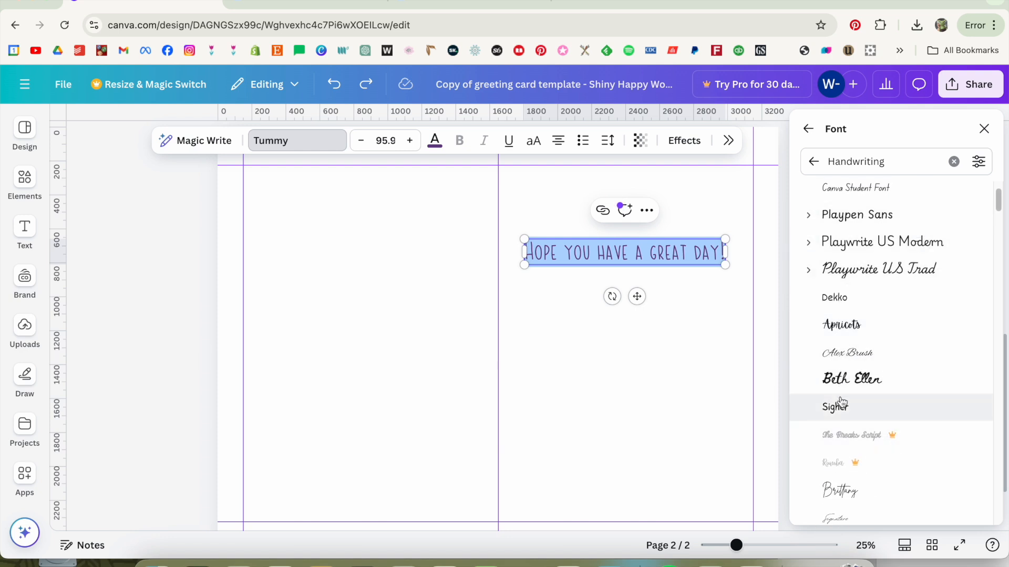
{"action": "scroll", "coordinate": [867, 403], "scroll_direction": "down", "scroll_amount": 3}
{"action": "scroll", "coordinate": [842, 402], "scroll_direction": "down", "scroll_amount": 7}
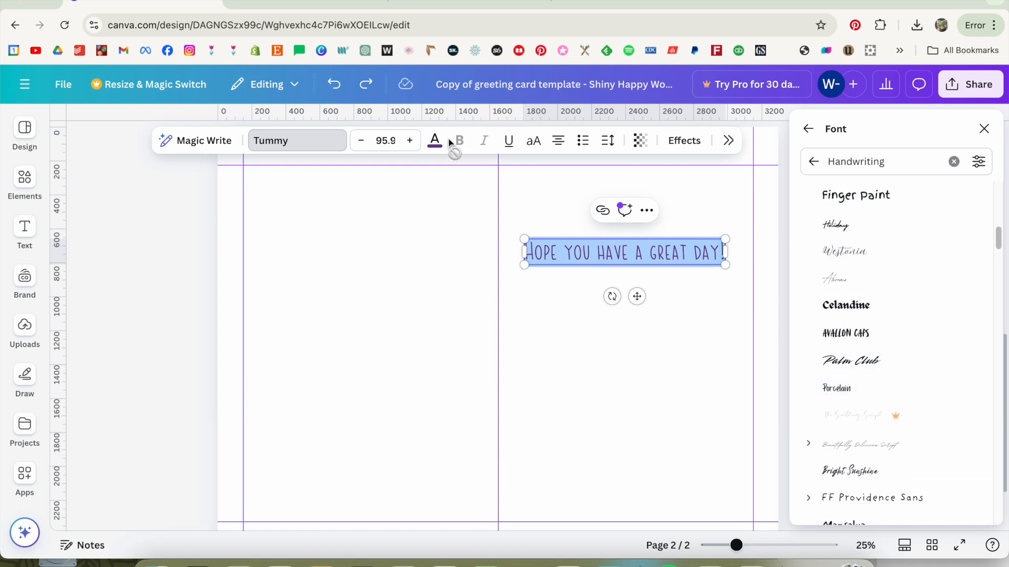
{"action": "left_click", "coordinate": [411, 141]}
{"action": "left_click", "coordinate": [410, 141]}
{"action": "left_click", "coordinate": [411, 141]}
{"action": "left_click", "coordinate": [411, 142]}
{"action": "left_click", "coordinate": [410, 141]}
{"action": "left_click", "coordinate": [410, 141]}
{"action": "left_click", "coordinate": [410, 141]}
{"action": "left_click", "coordinate": [411, 141]}
{"action": "left_click", "coordinate": [410, 141]}
{"action": "left_click", "coordinate": [410, 141]}
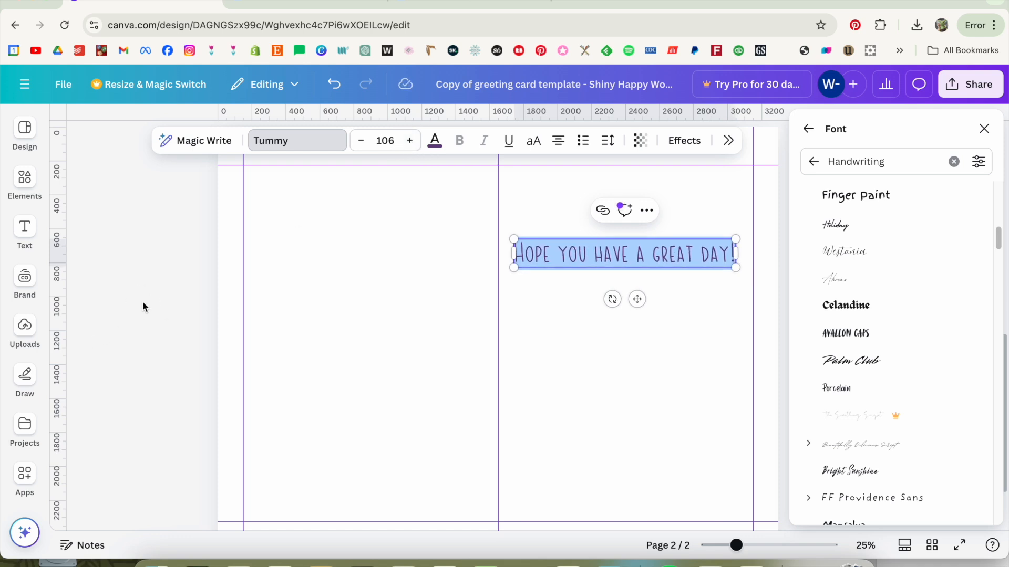
{"action": "left_click", "coordinate": [143, 305]}
{"action": "left_click_drag", "start_coordinate": [728, 252], "coordinate": [732, 242]}
- Add the recently used blue square from Elements below the greeting on the right panel
{"action": "left_click", "coordinate": [895, 310]}
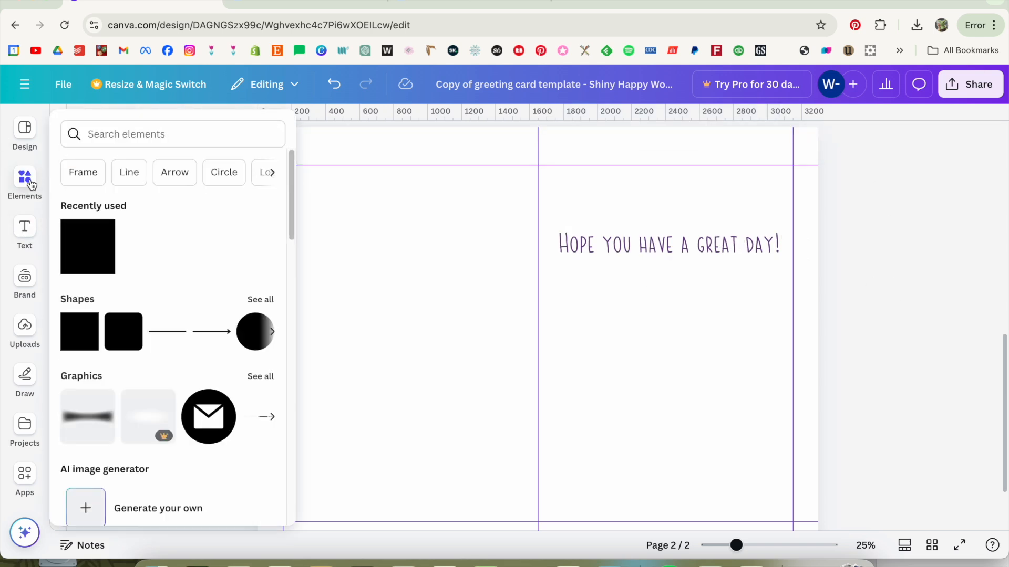
{"action": "left_click", "coordinate": [25, 227]}
{"action": "left_click", "coordinate": [24, 179]}
{"action": "left_click", "coordinate": [73, 238]}
{"action": "left_click_drag", "start_coordinate": [697, 338], "coordinate": [917, 331]}
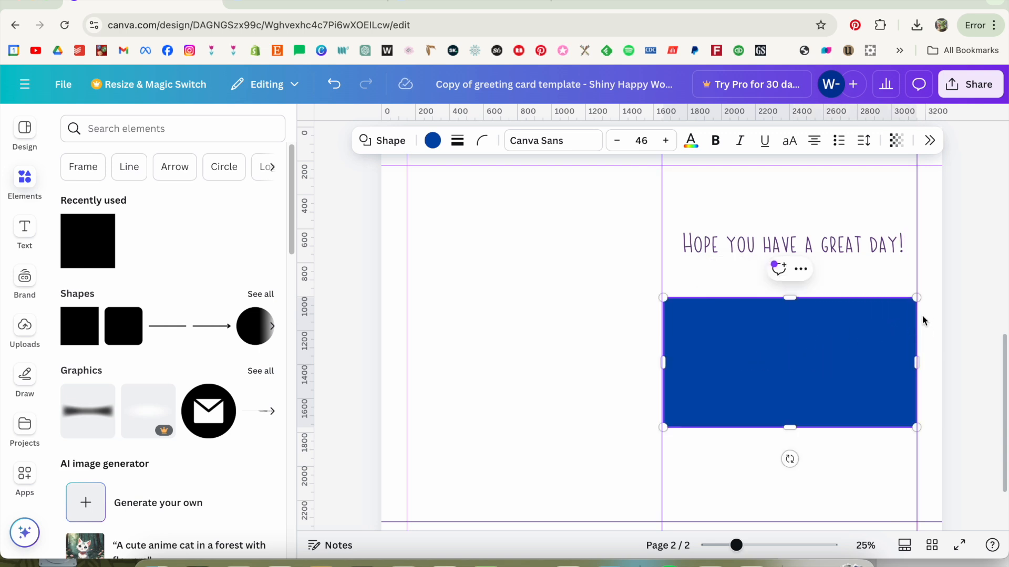
- Move the greeting slightly lower on the panel, then delete the temporary blue rectangle
{"action": "left_click", "coordinate": [856, 249]}
{"action": "left_click_drag", "start_coordinate": [842, 249], "coordinate": [839, 250]}
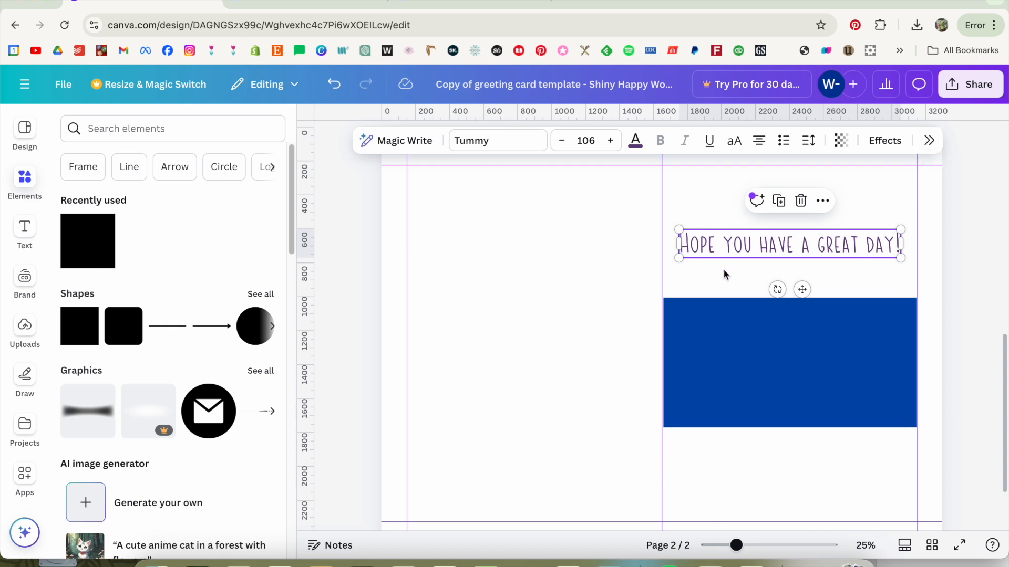
{"action": "left_click", "coordinate": [765, 245]}
{"action": "left_click", "coordinate": [765, 342]}
{"action": "left_click_drag", "start_coordinate": [792, 247], "coordinate": [796, 265]}
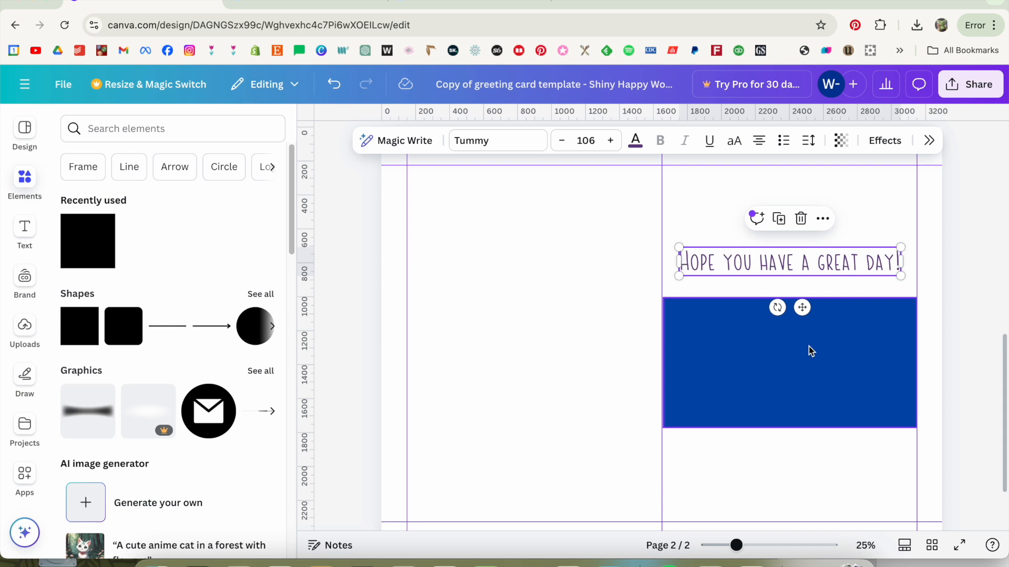
{"action": "left_click", "coordinate": [811, 351]}
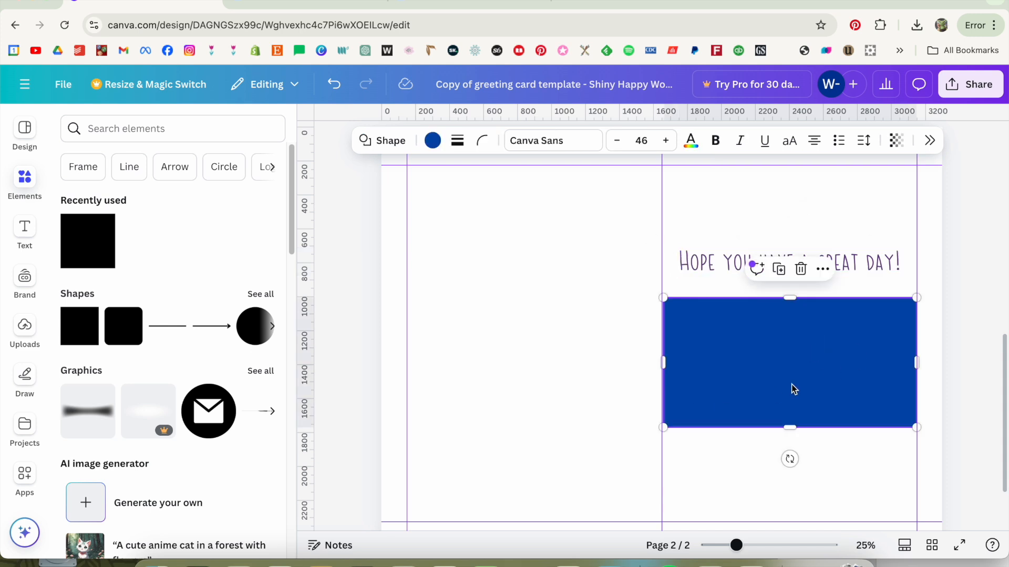
{"action": "left_click", "coordinate": [801, 268]}
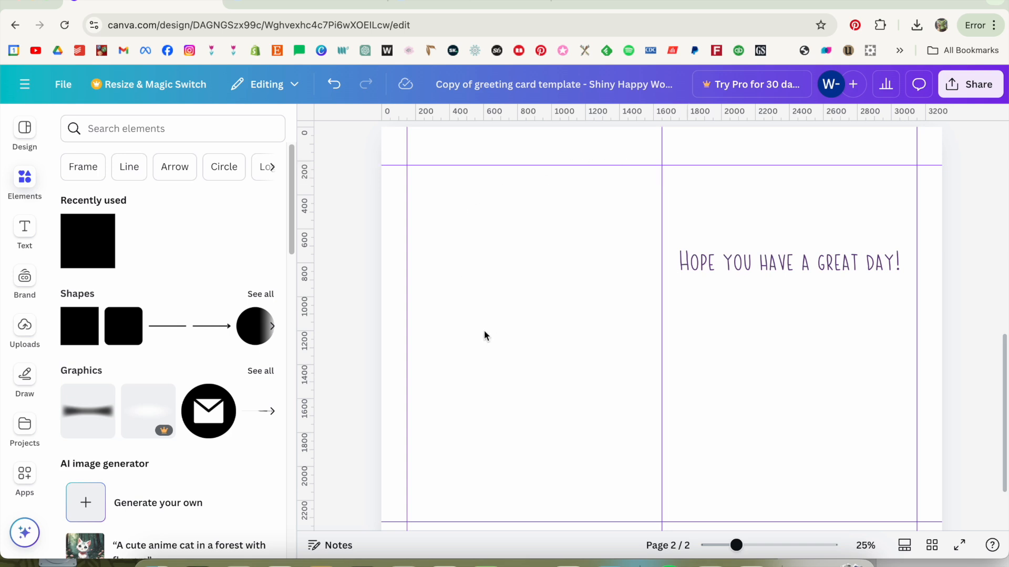
- Close the Elements panel so the bunny card fills the workspace, checking page 2 and page 1
{"action": "scroll", "coordinate": [653, 348], "scroll_direction": "up", "scroll_amount": 10}
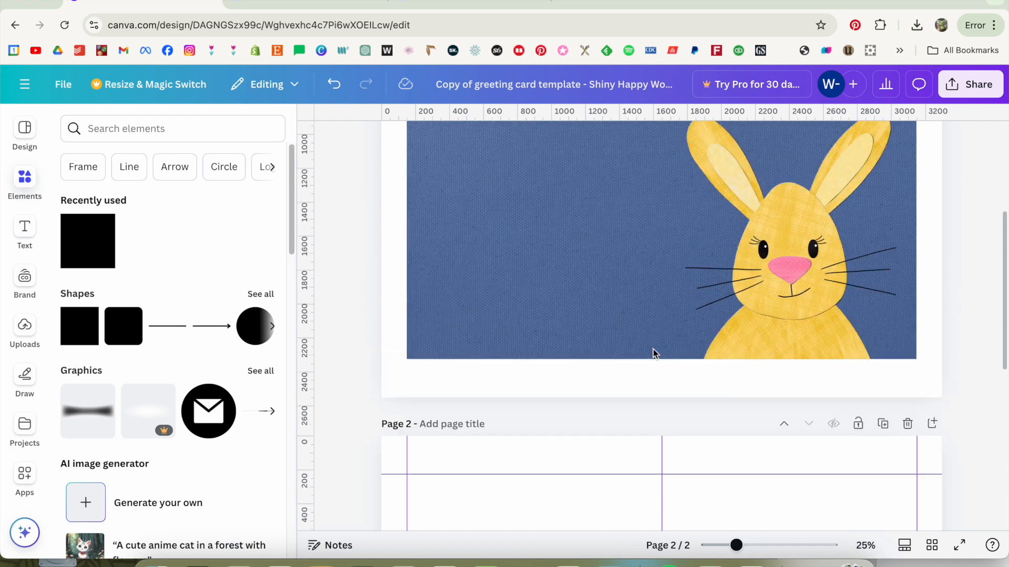
{"action": "scroll", "coordinate": [646, 344], "scroll_direction": "down", "scroll_amount": 1}
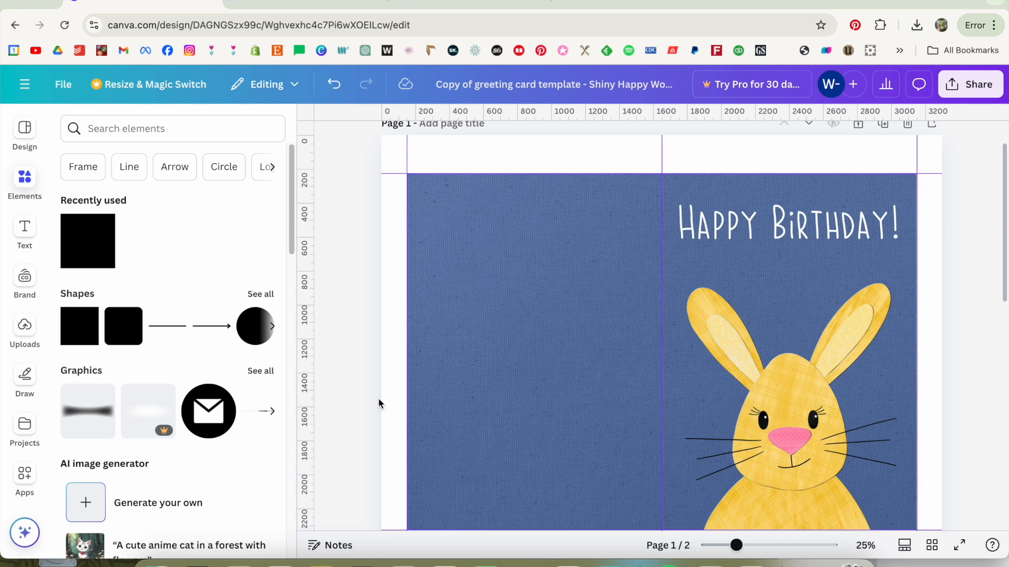
{"action": "scroll", "coordinate": [689, 187], "scroll_direction": "down", "scroll_amount": 1}
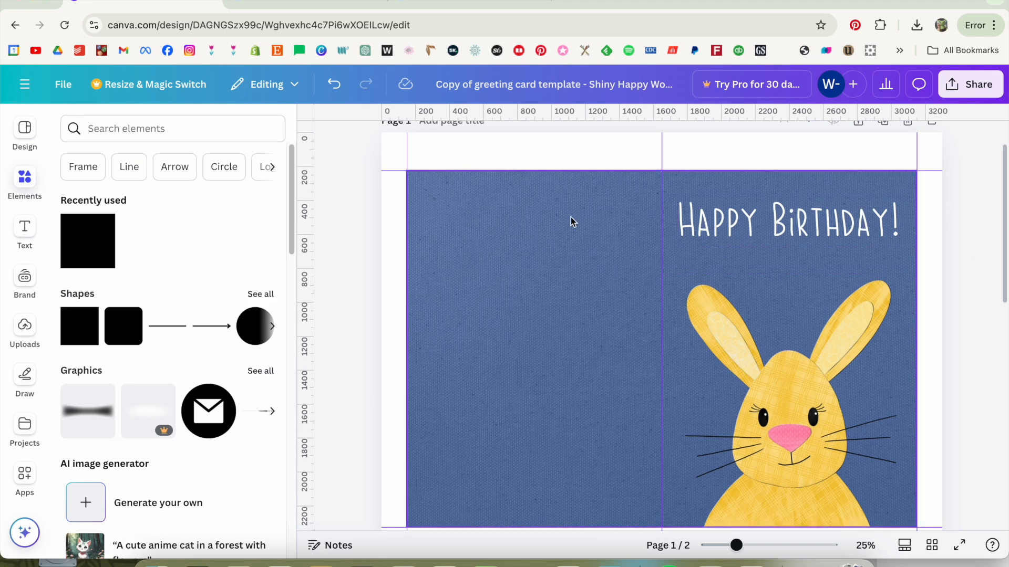
{"action": "scroll", "coordinate": [658, 371], "scroll_direction": "down", "scroll_amount": 10}
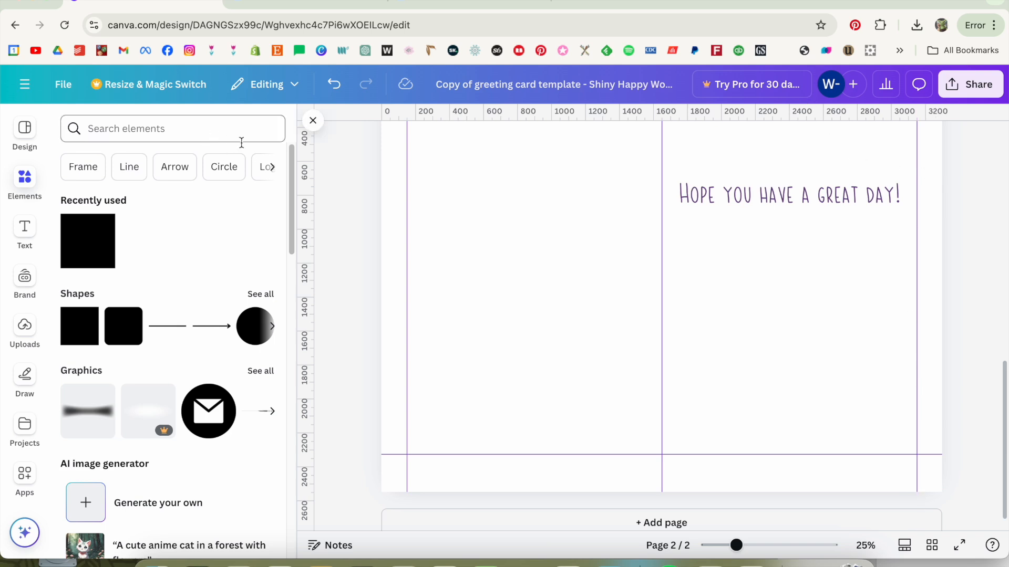
{"action": "left_click", "coordinate": [310, 126]}
{"action": "scroll", "coordinate": [875, 347], "scroll_direction": "up", "scroll_amount": 8}
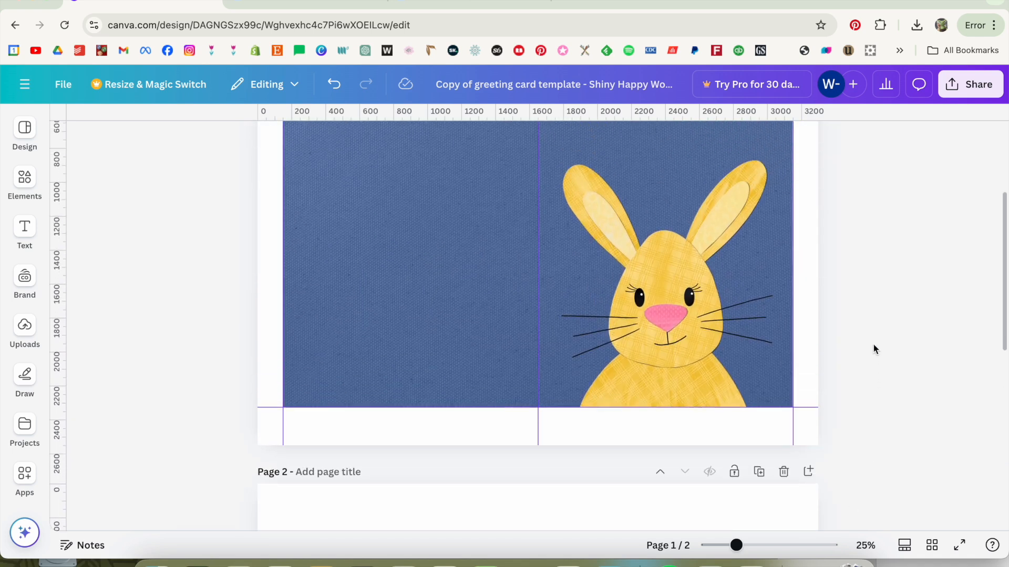
{"action": "scroll", "coordinate": [873, 348], "scroll_direction": "up", "scroll_amount": 3}
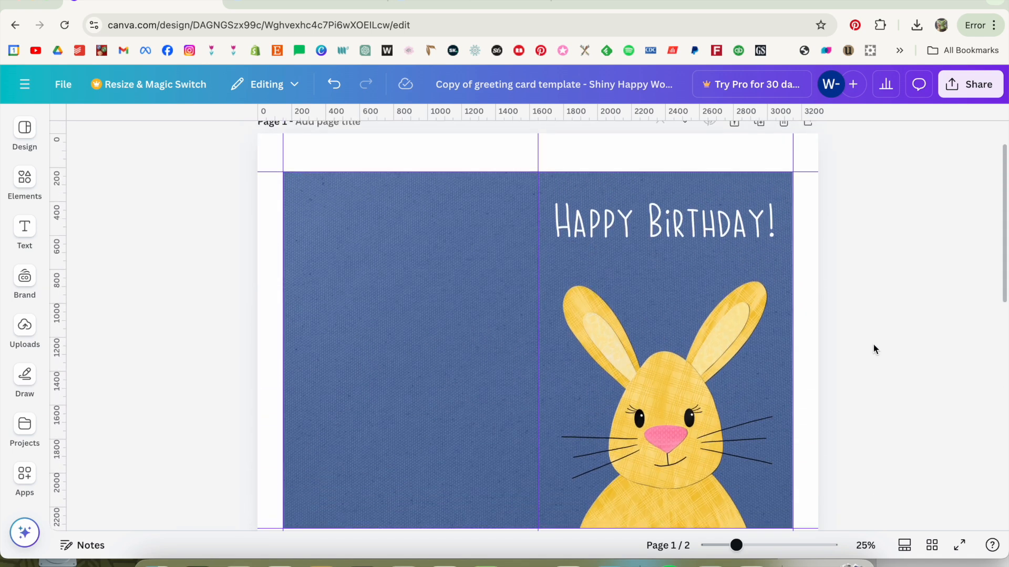
{"action": "scroll", "coordinate": [872, 343], "scroll_direction": "down", "scroll_amount": 1}
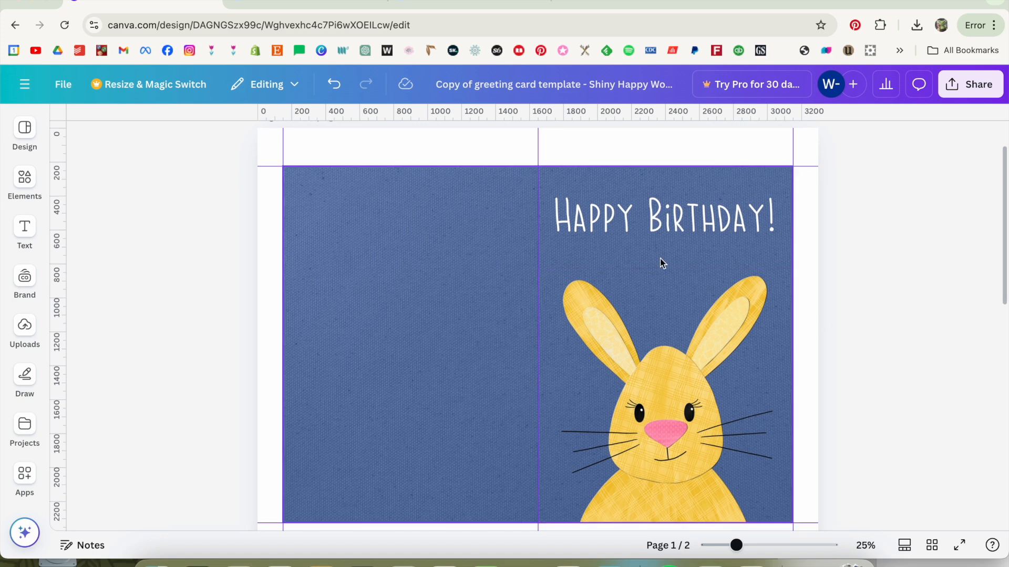
{"action": "scroll", "coordinate": [774, 423], "scroll_direction": "down", "scroll_amount": 1}
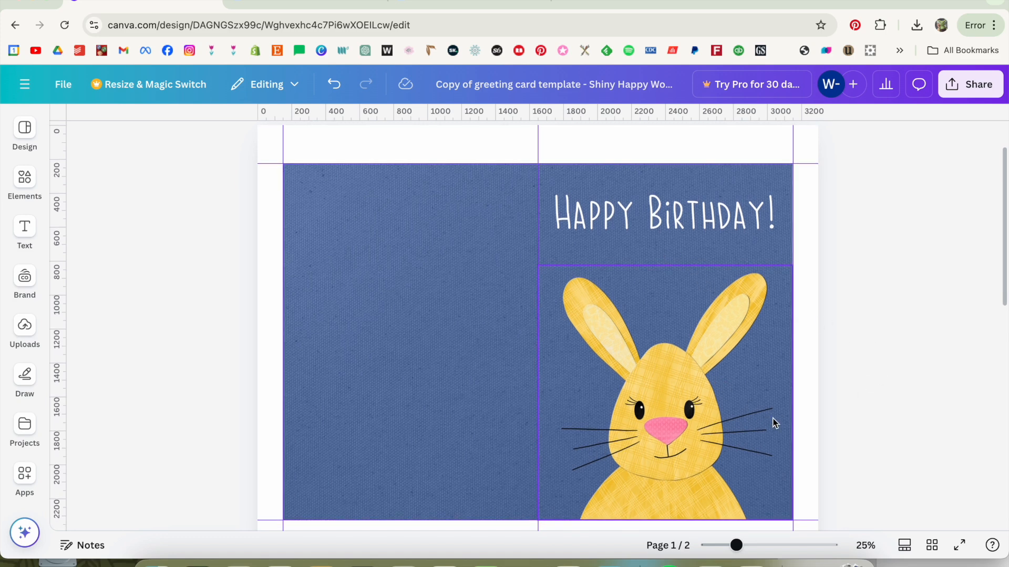
{"action": "scroll", "coordinate": [774, 424], "scroll_direction": "down", "scroll_amount": 5}
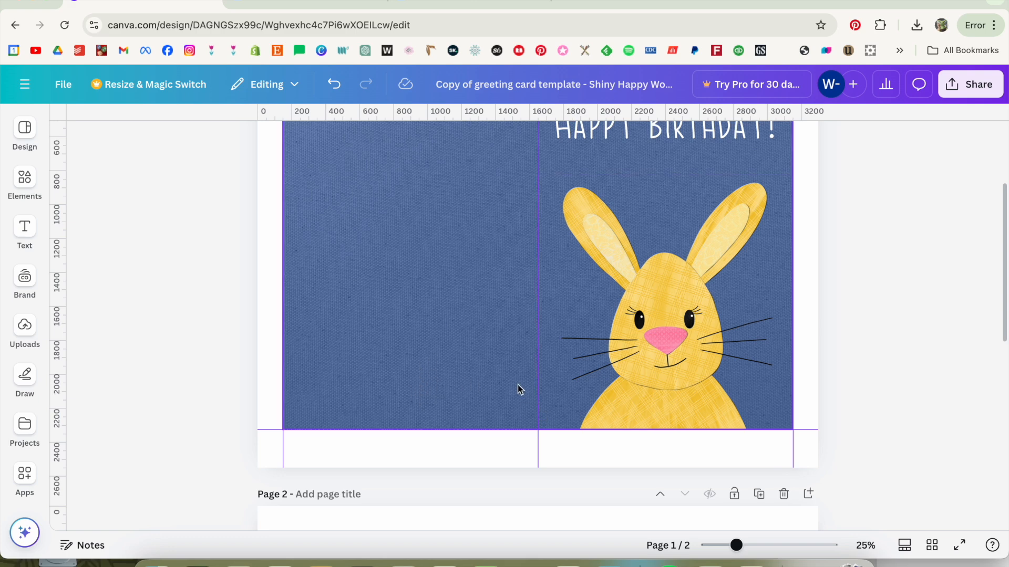
- Search Elements for 'heart' and browse all heart Graphics to find the pink hearts
{"action": "left_click", "coordinate": [31, 180]}
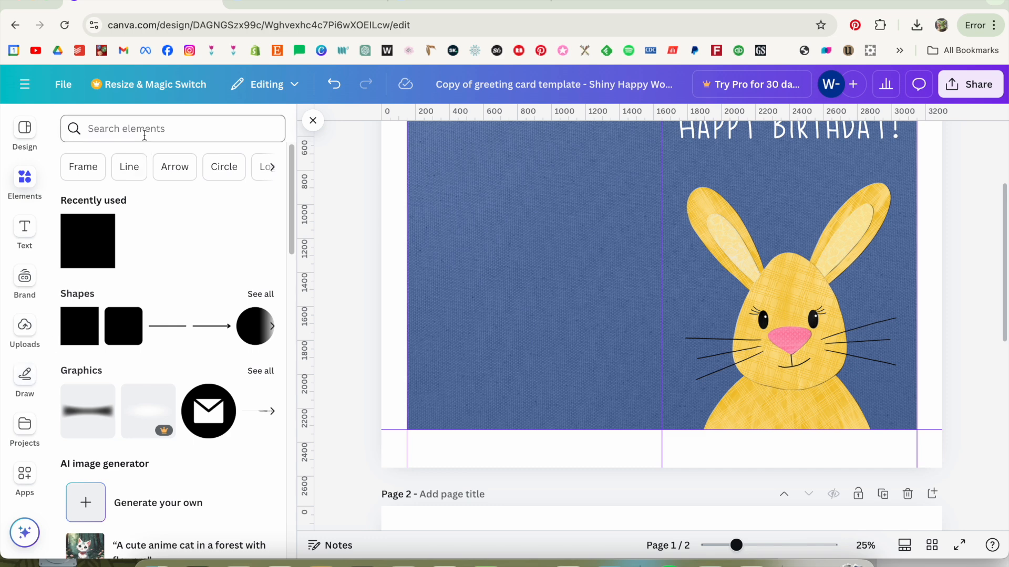
{"action": "left_click", "coordinate": [145, 132]}
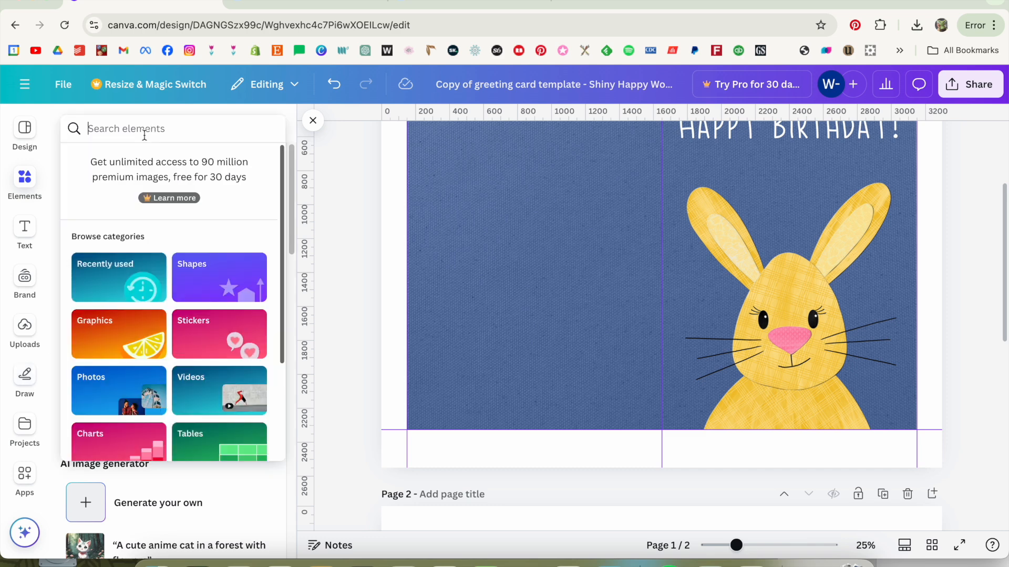
{"action": "type", "text": "heart"}
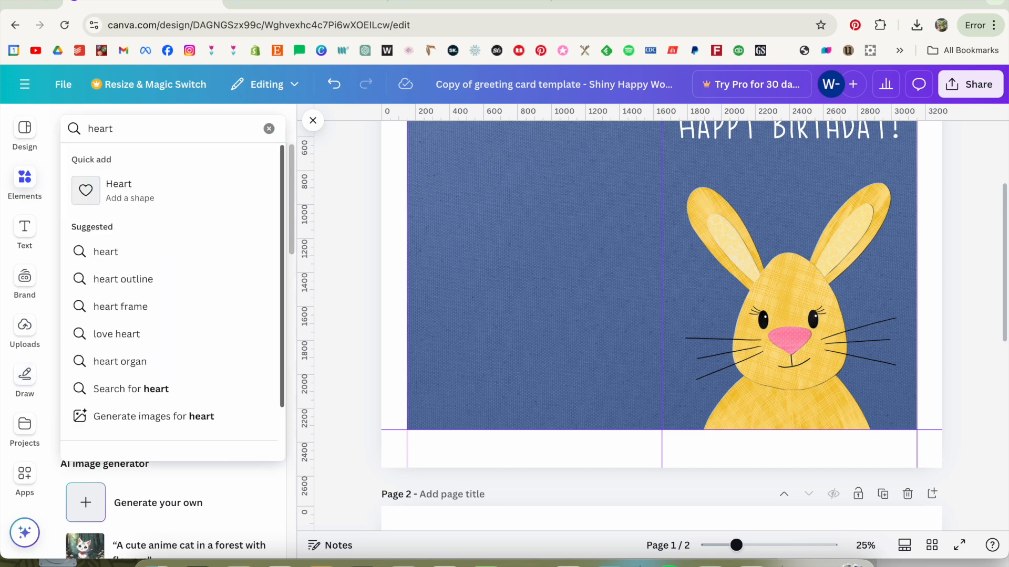
{"action": "left_click", "coordinate": [107, 252]}
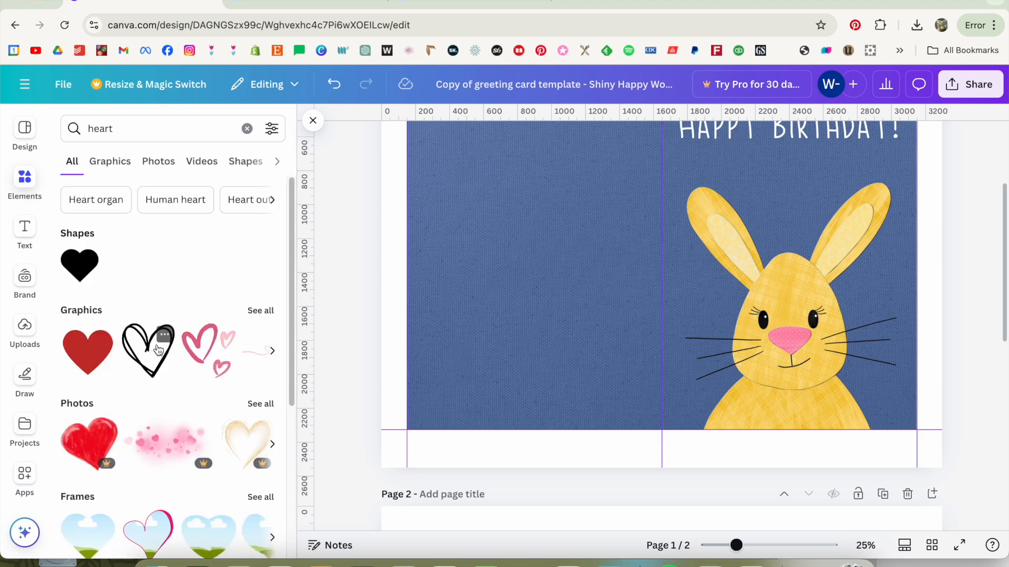
{"action": "left_click", "coordinate": [259, 312]}
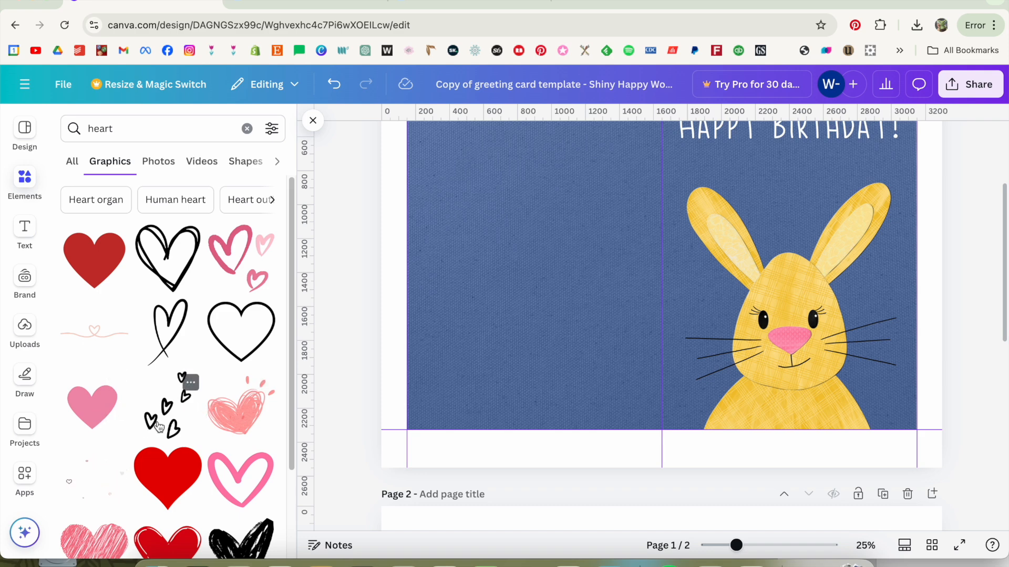
{"action": "scroll", "coordinate": [180, 415], "scroll_direction": "down", "scroll_amount": 1}
{"action": "scroll", "coordinate": [180, 415], "scroll_direction": "down", "scroll_amount": 5}
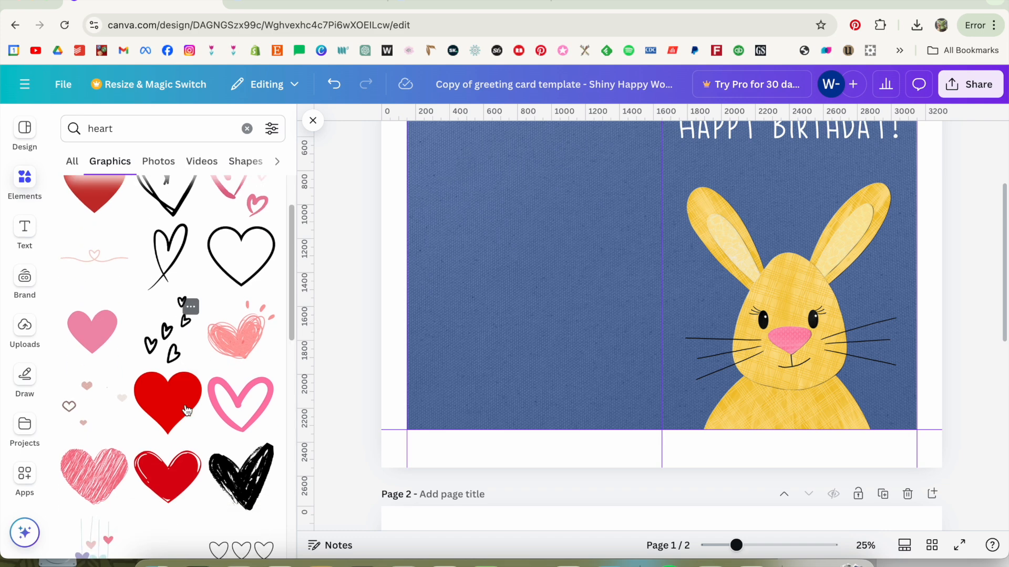
{"action": "scroll", "coordinate": [185, 408], "scroll_direction": "down", "scroll_amount": 3}
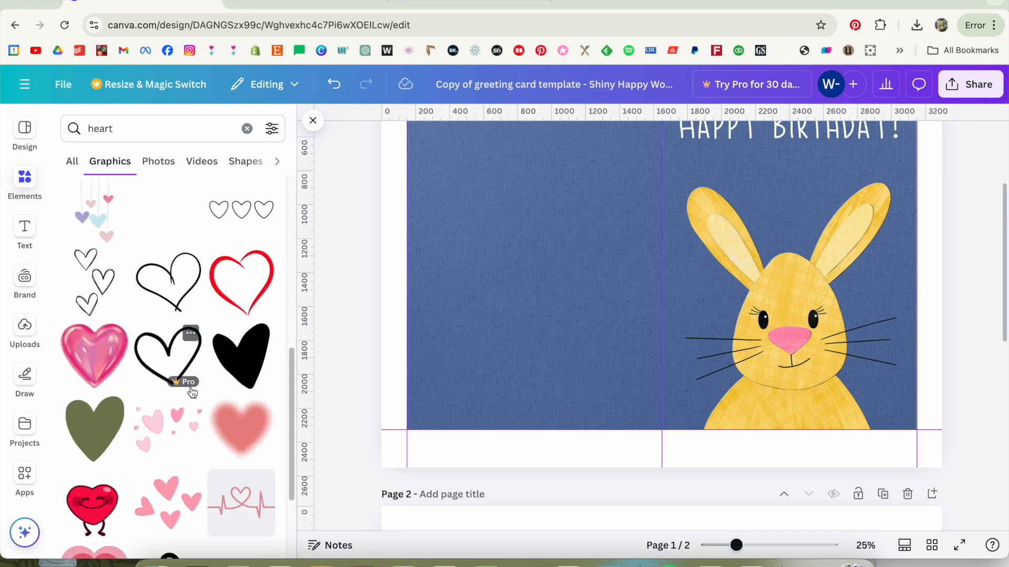
{"action": "mouse_move", "coordinate": [189, 384]}
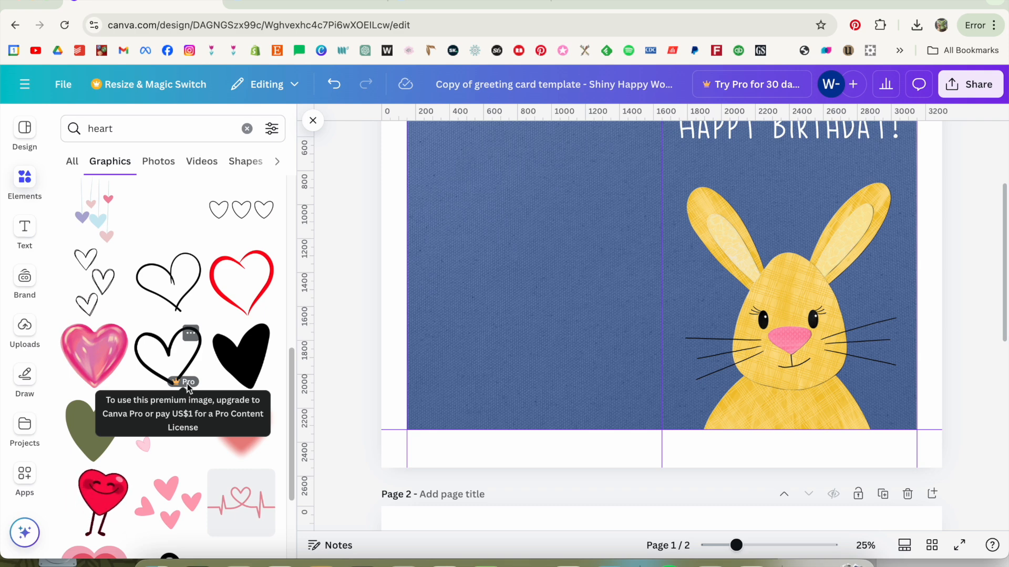
- Add the pink hearts graphic, shrink it, and place it low on the card's blank left half
{"action": "left_click", "coordinate": [170, 509]}
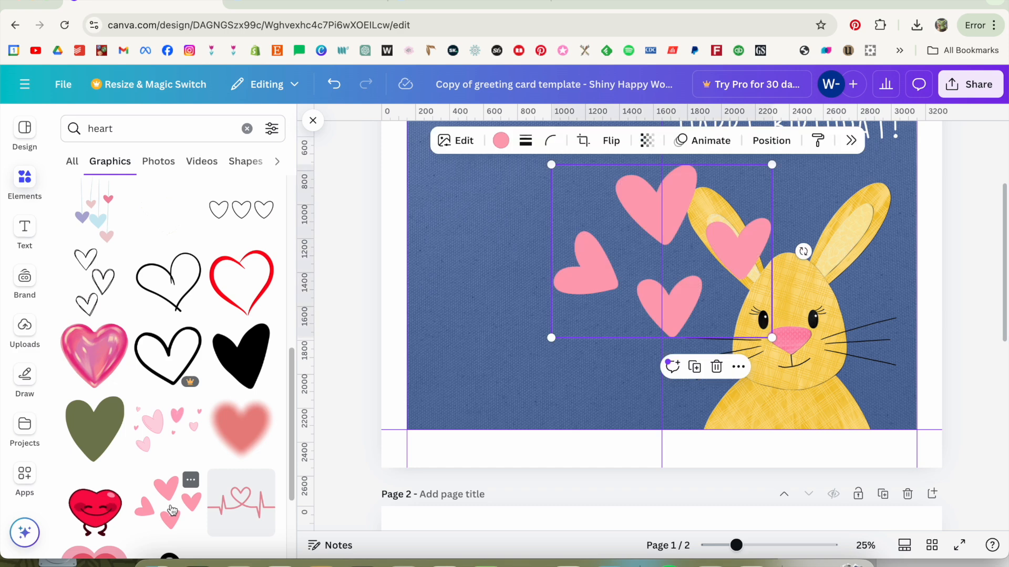
{"action": "left_click_drag", "start_coordinate": [683, 205], "coordinate": [599, 266]}
{"action": "left_click_drag", "start_coordinate": [568, 287], "coordinate": [557, 283]}
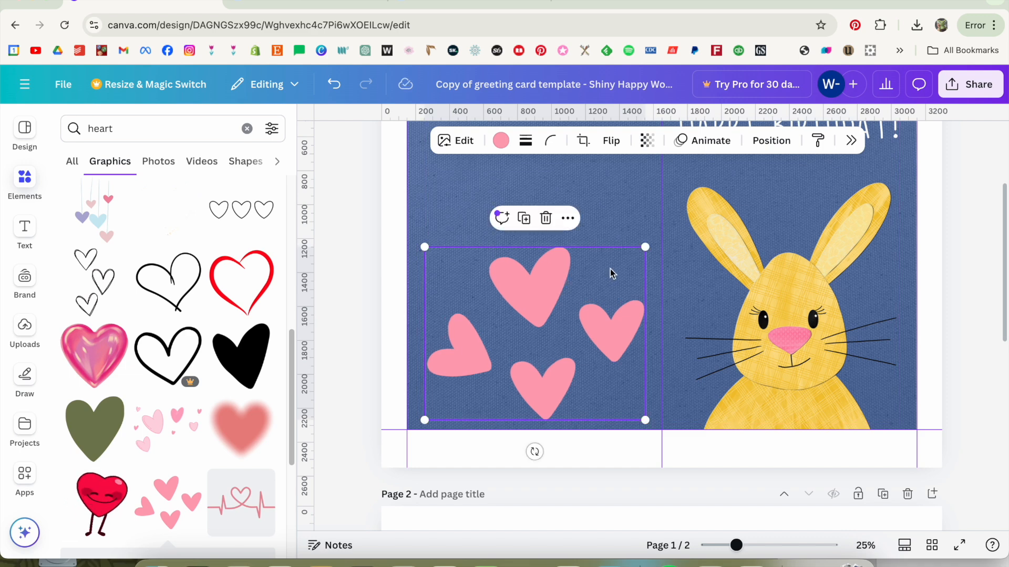
{"action": "left_click_drag", "start_coordinate": [645, 248], "coordinate": [537, 392]}
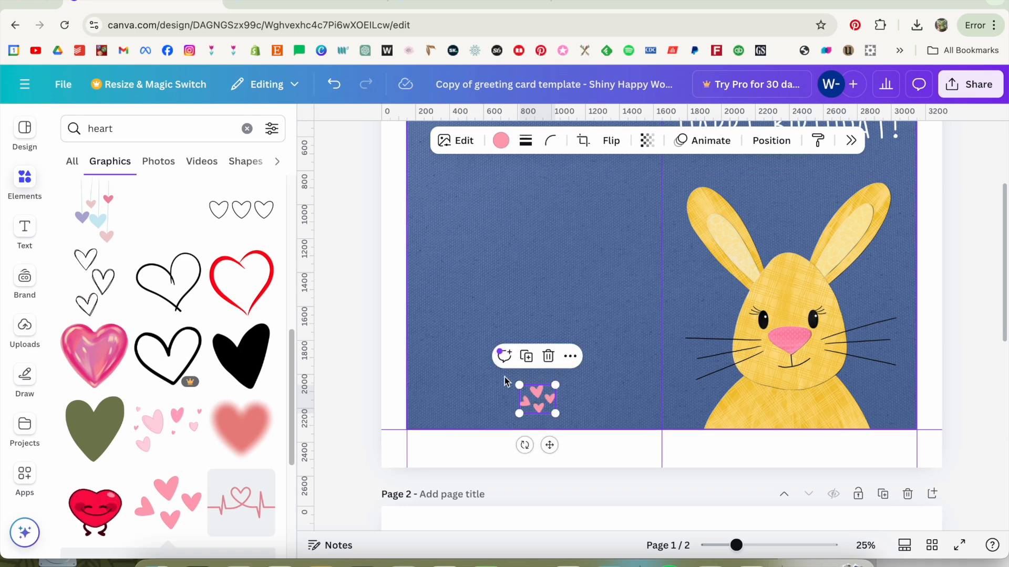
{"action": "left_click", "coordinate": [373, 287]}
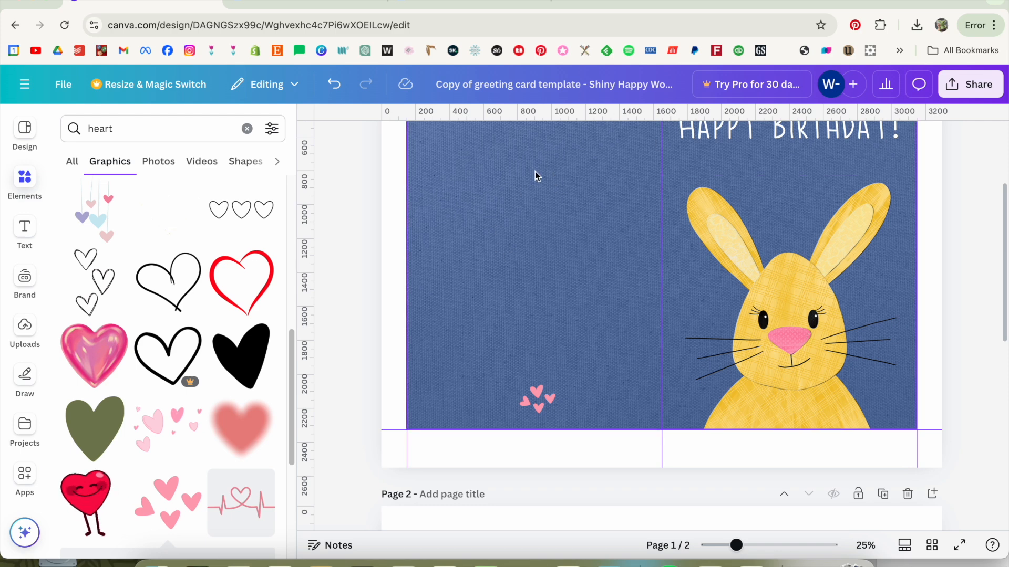
- Close the Elements library
{"action": "scroll", "coordinate": [534, 171], "scroll_direction": "up", "scroll_amount": 3}
{"action": "scroll", "coordinate": [557, 390], "scroll_direction": "down", "scroll_amount": 1}
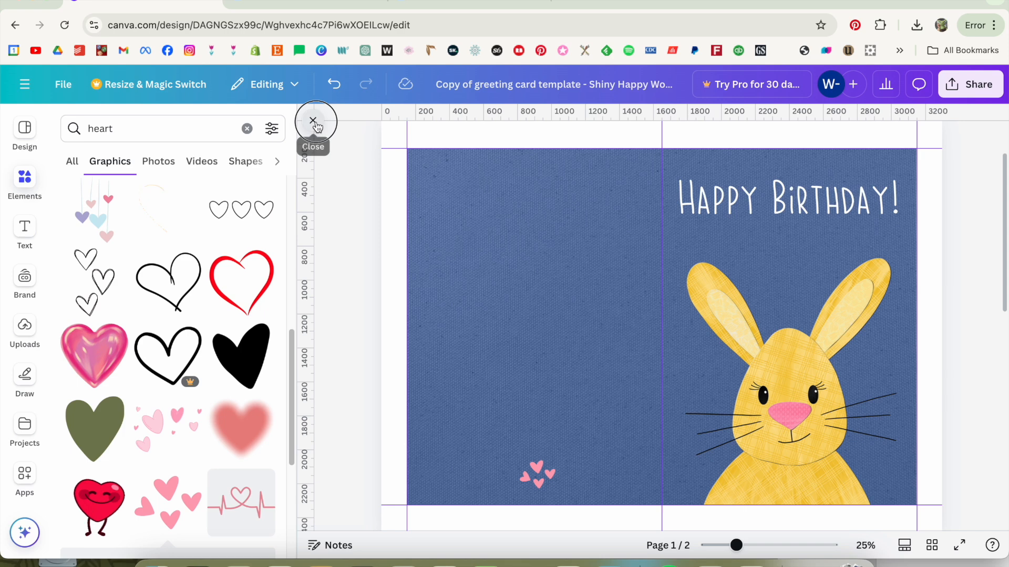
{"action": "left_click", "coordinate": [313, 121]}
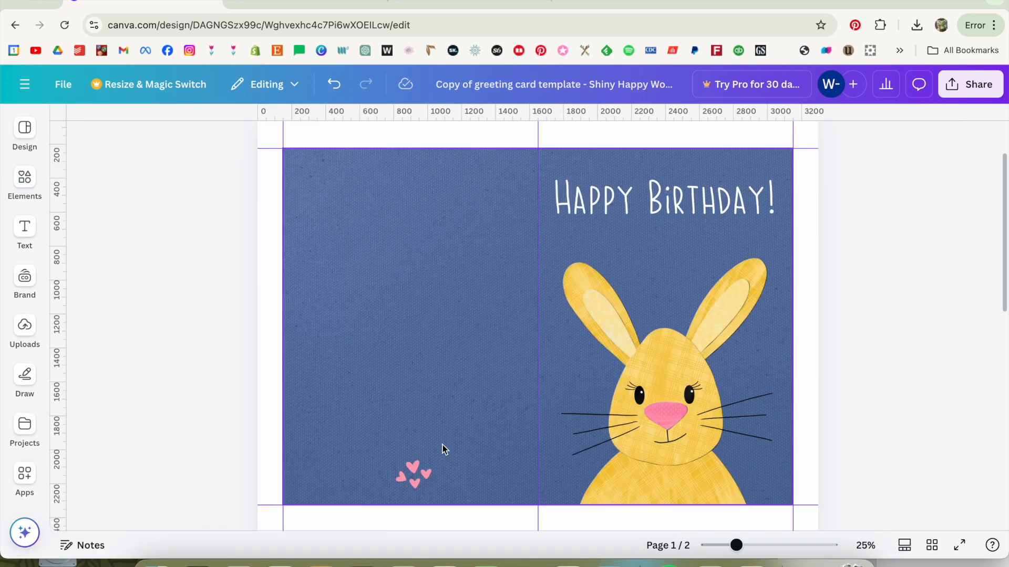
- Add a body text box reading 'Grandma's Cards' and select all of its text
{"action": "left_click", "coordinate": [24, 229]}
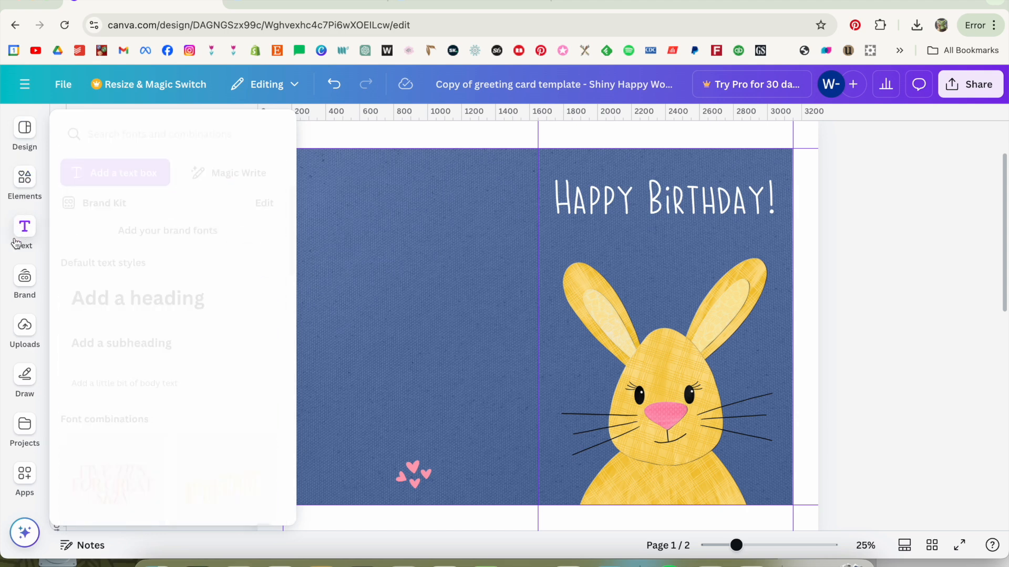
{"action": "left_click", "coordinate": [27, 231]}
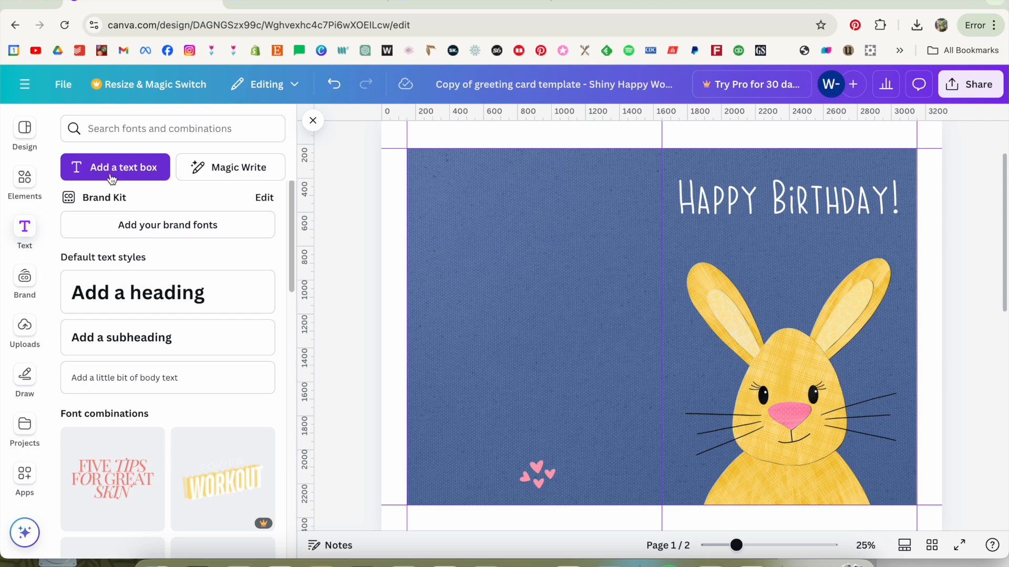
{"action": "left_click", "coordinate": [122, 383]}
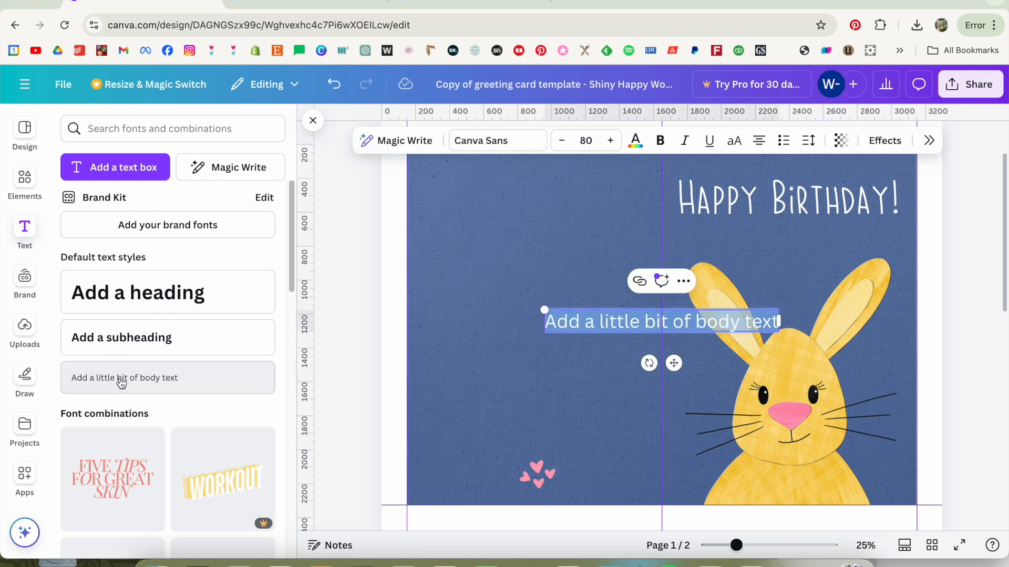
{"action": "type", "text": "Gra"}
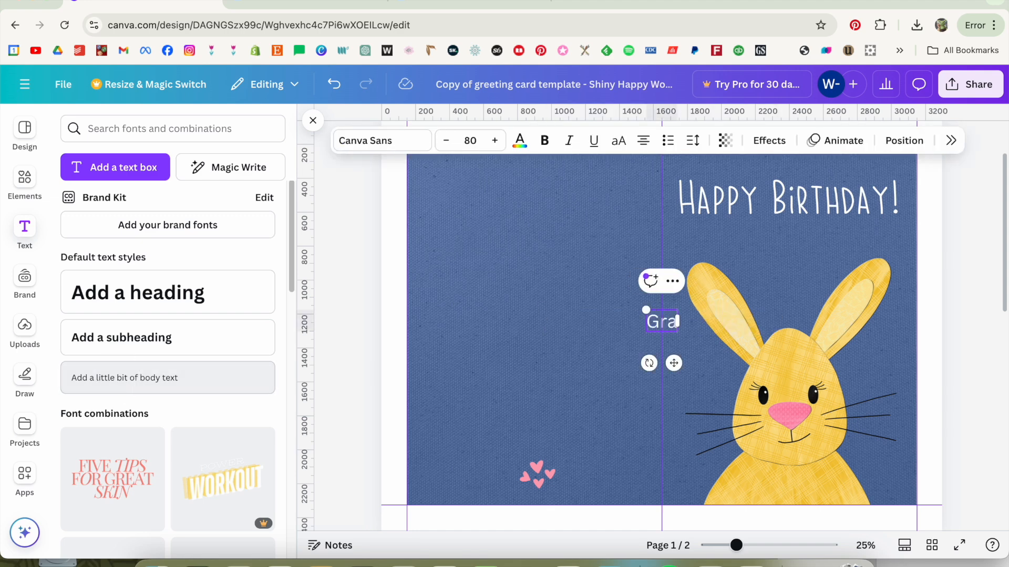
{"action": "type", "text": "ndma's Cards"}
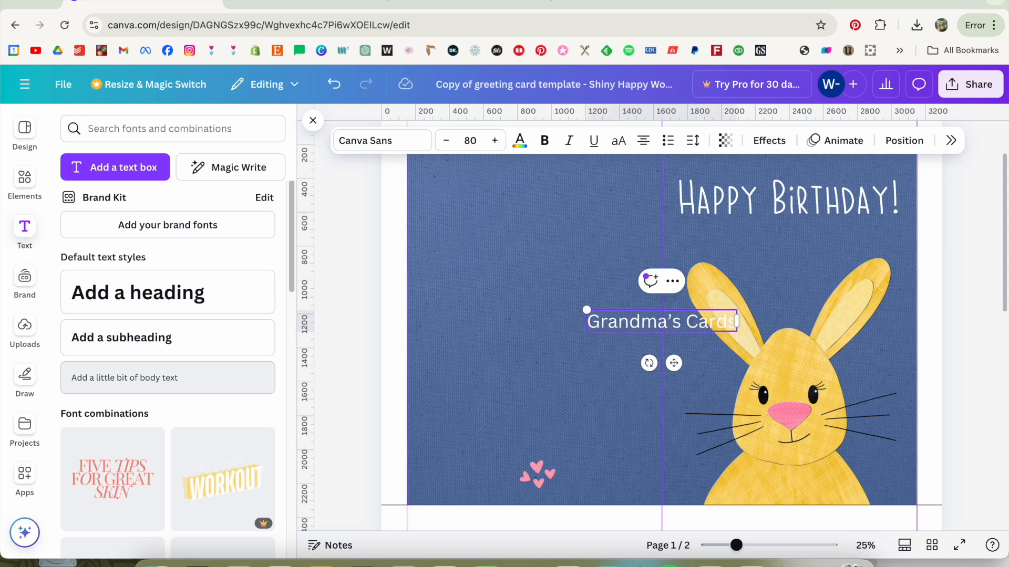
{"action": "key", "text": "ctrl+a"}
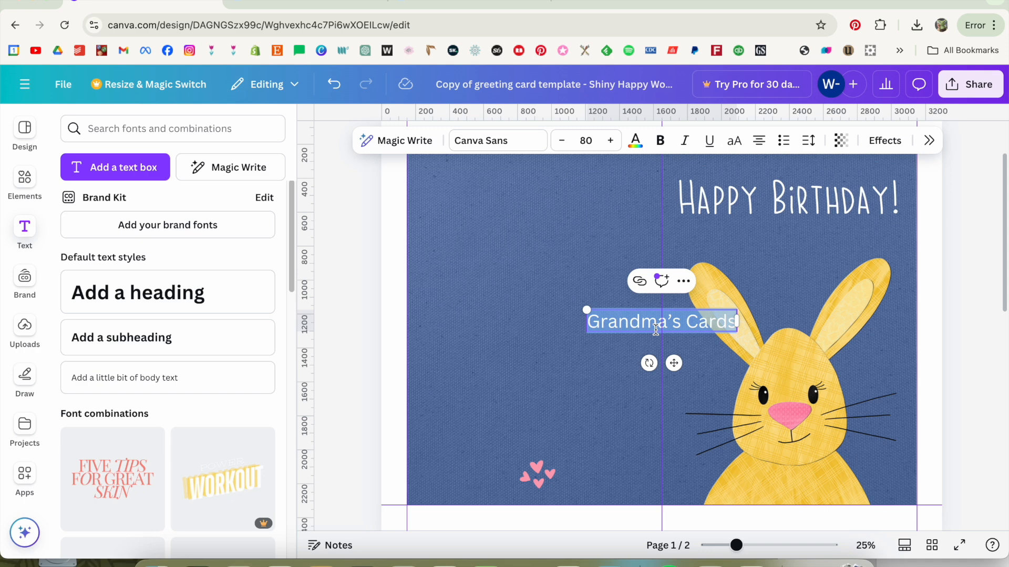
- Change the 'Grandma's Cards' font to Pony Club, then deselect the text
{"action": "left_click", "coordinate": [516, 141]}
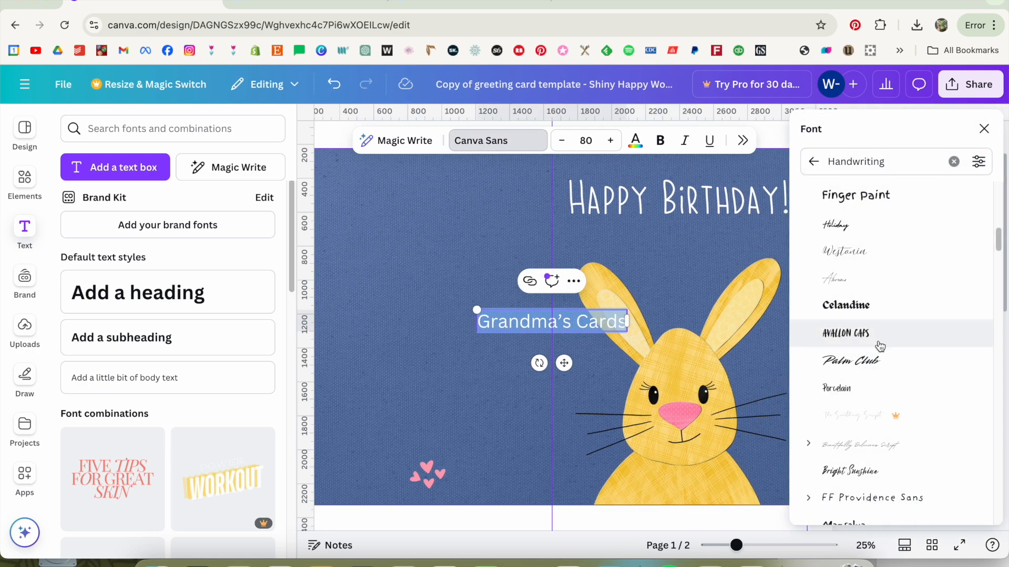
{"action": "scroll", "coordinate": [889, 312], "scroll_direction": "down", "scroll_amount": 5}
{"action": "scroll", "coordinate": [890, 312], "scroll_direction": "down", "scroll_amount": 8}
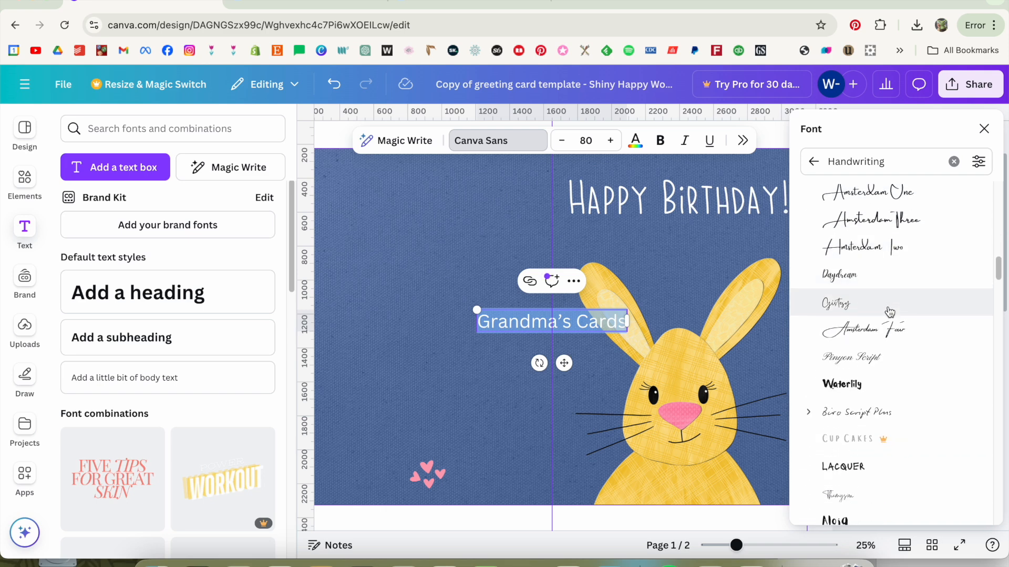
{"action": "scroll", "coordinate": [889, 312], "scroll_direction": "down", "scroll_amount": 8}
{"action": "scroll", "coordinate": [889, 312], "scroll_direction": "down", "scroll_amount": 6}
{"action": "scroll", "coordinate": [889, 312], "scroll_direction": "down", "scroll_amount": 8}
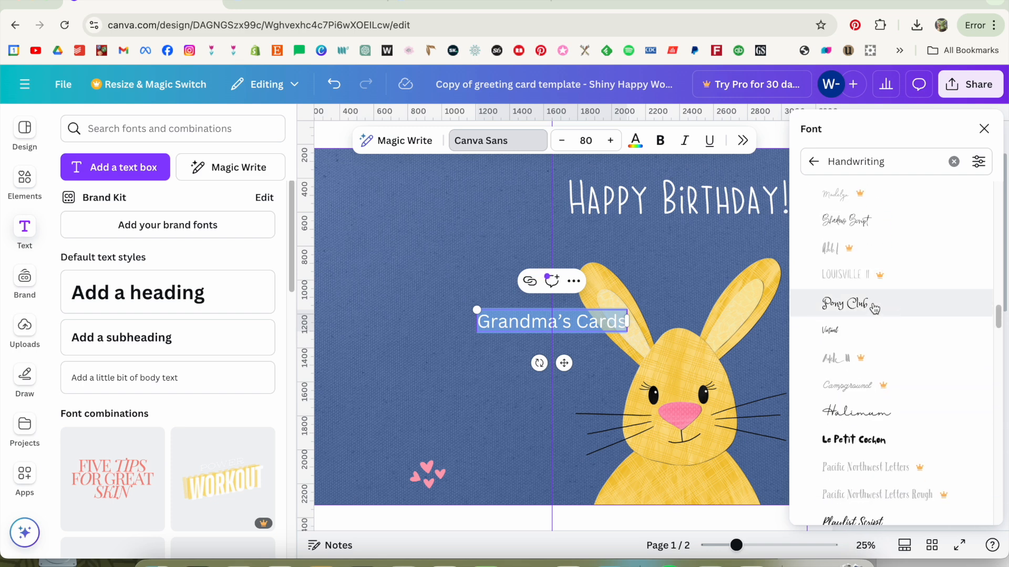
{"action": "left_click", "coordinate": [868, 306]}
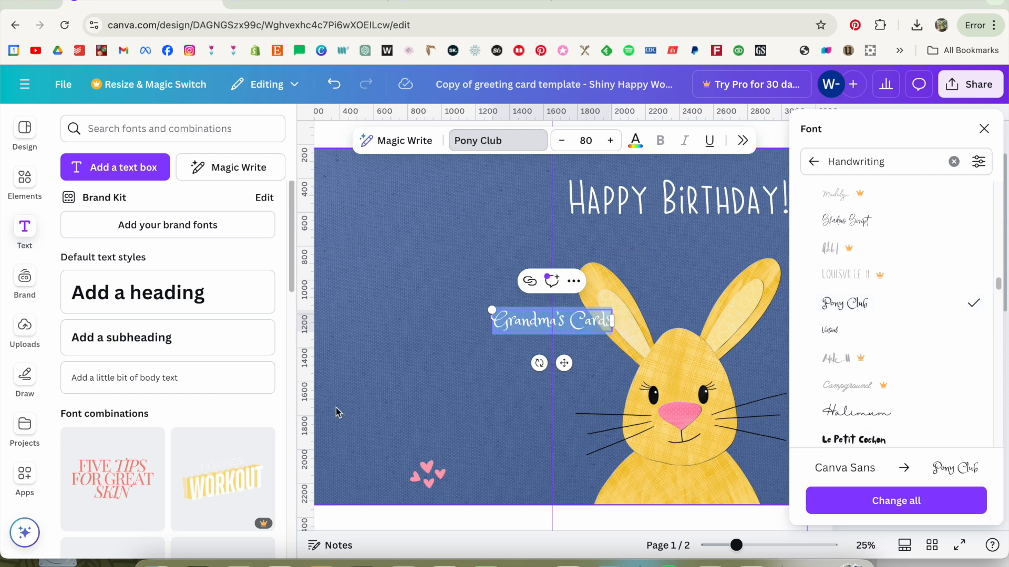
{"action": "left_click", "coordinate": [983, 129]}
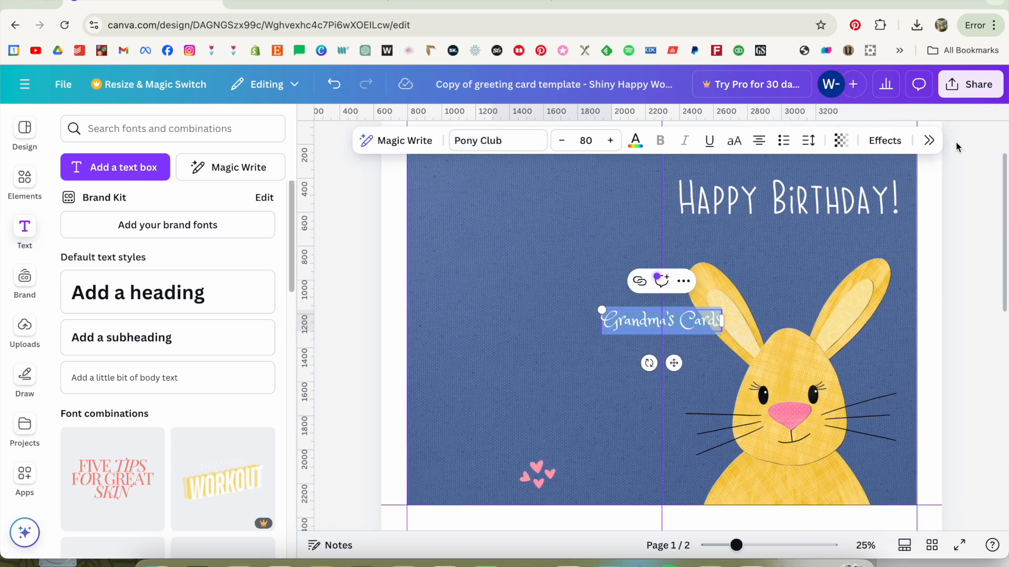
{"action": "left_click", "coordinate": [357, 267]}
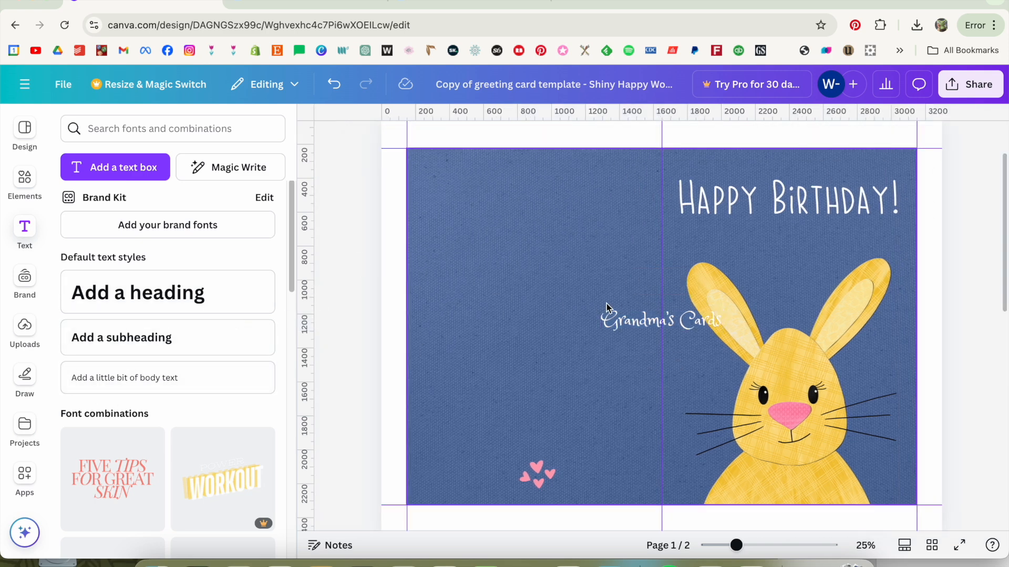
- Move 'Grandma's Cards' just above the pink hearts, check page 2, and close the Text panel
{"action": "left_click_drag", "start_coordinate": [644, 319], "coordinate": [521, 447]}
{"action": "left_click", "coordinate": [361, 371]}
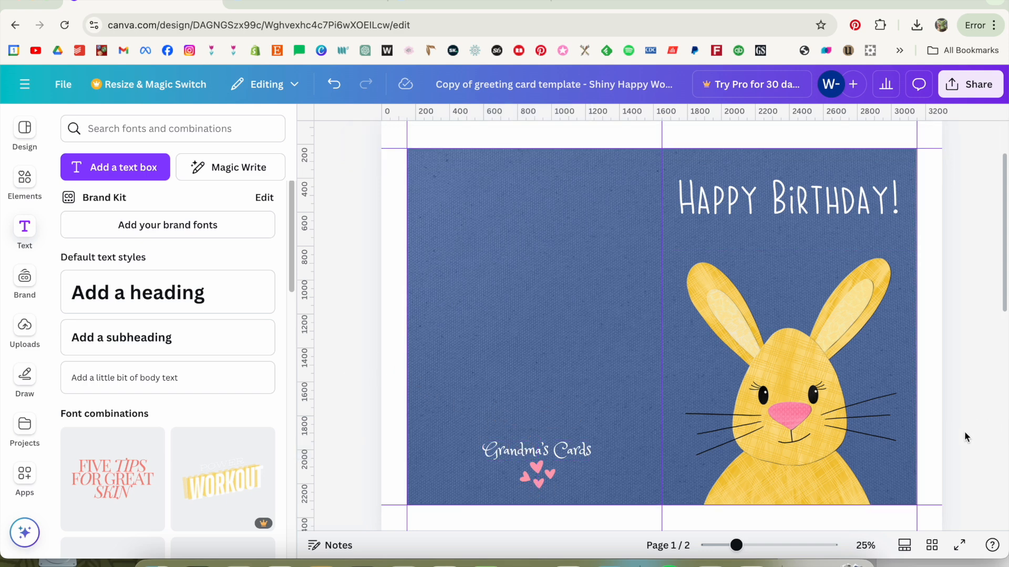
{"action": "scroll", "coordinate": [954, 400], "scroll_direction": "down", "scroll_amount": 5}
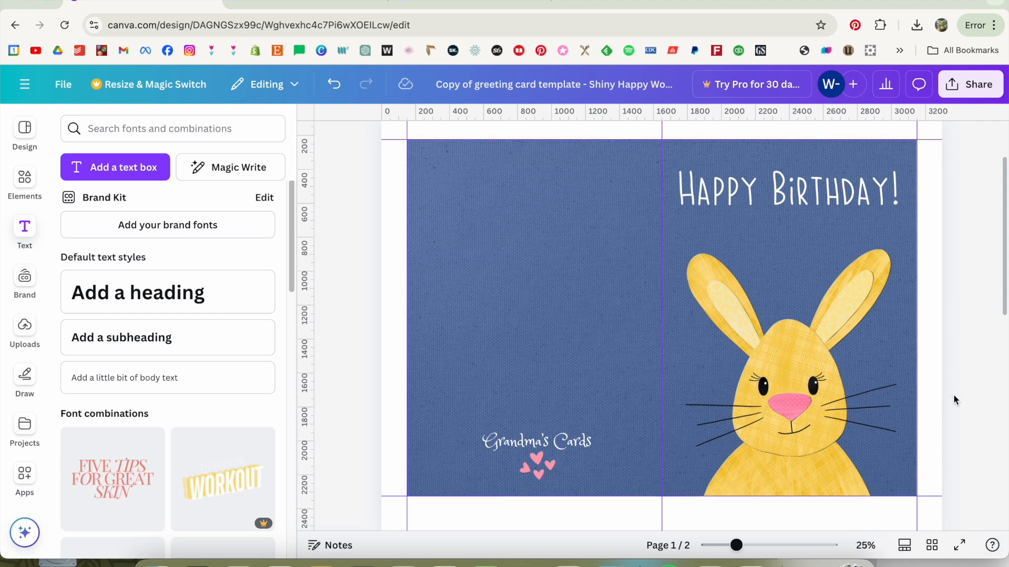
{"action": "scroll", "coordinate": [954, 396], "scroll_direction": "up", "scroll_amount": 8}
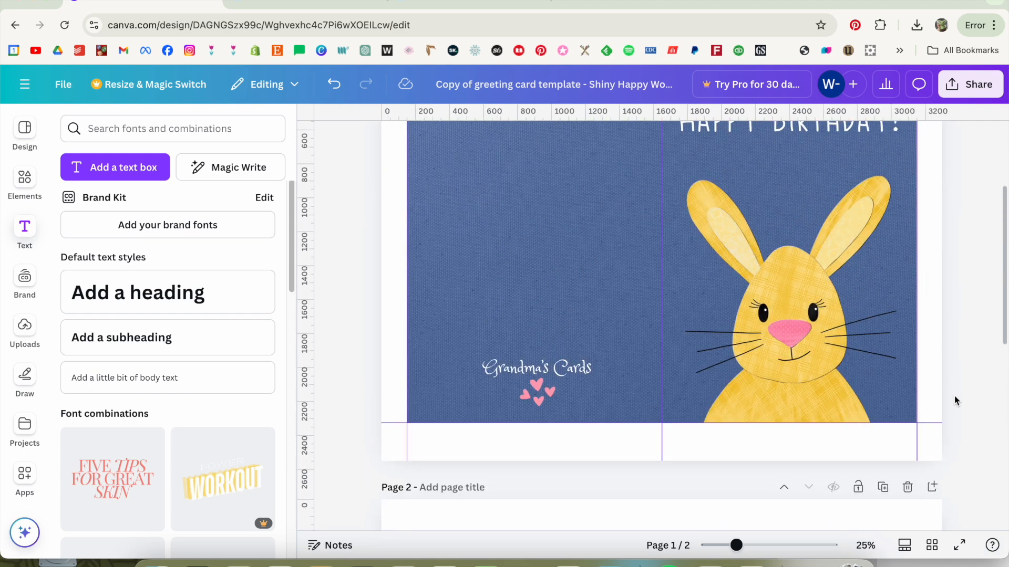
{"action": "scroll", "coordinate": [532, 412], "scroll_direction": "down", "scroll_amount": 2}
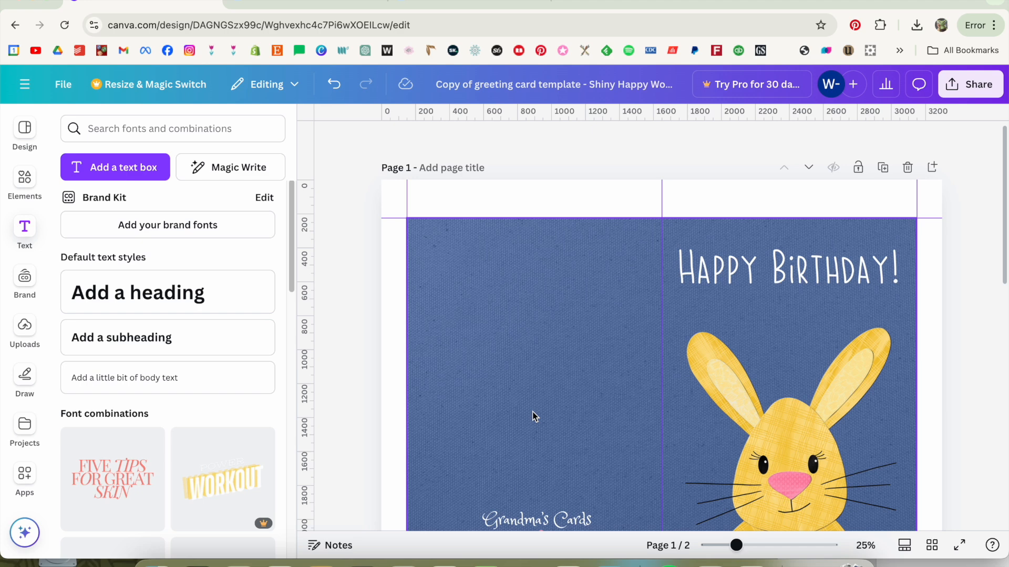
{"action": "scroll", "coordinate": [532, 412], "scroll_direction": "down", "scroll_amount": 10}
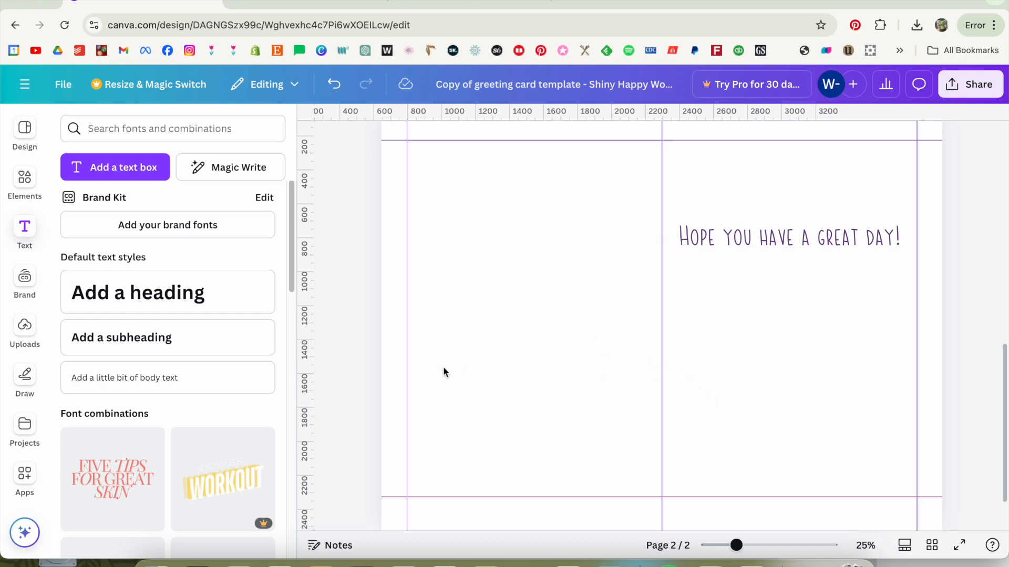
{"action": "left_click", "coordinate": [311, 119]}
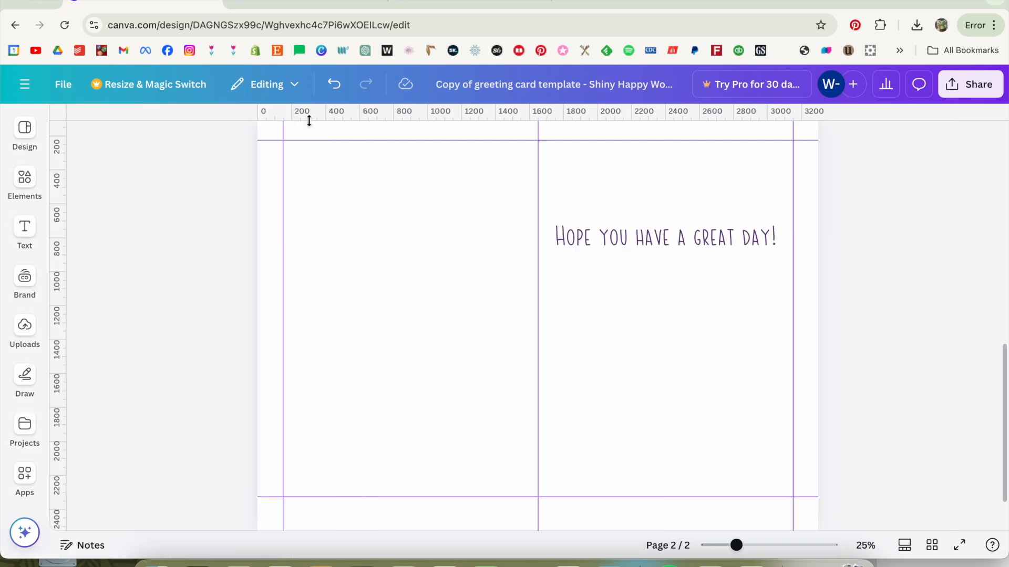
{"action": "scroll", "coordinate": [881, 295], "scroll_direction": "up", "scroll_amount": 12}
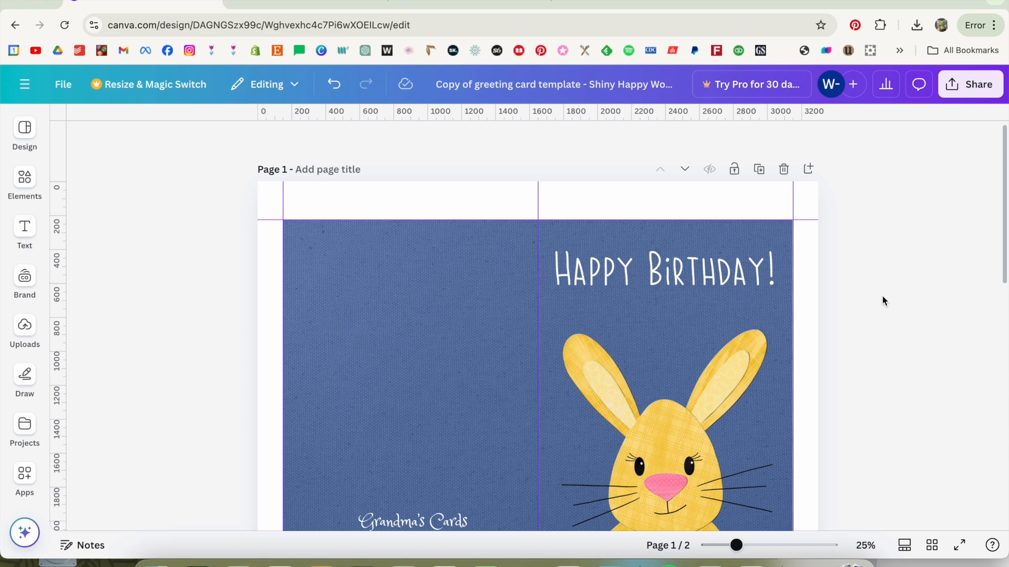
- Download all pages of the card as a PDF Print file
{"action": "left_click", "coordinate": [977, 85]}
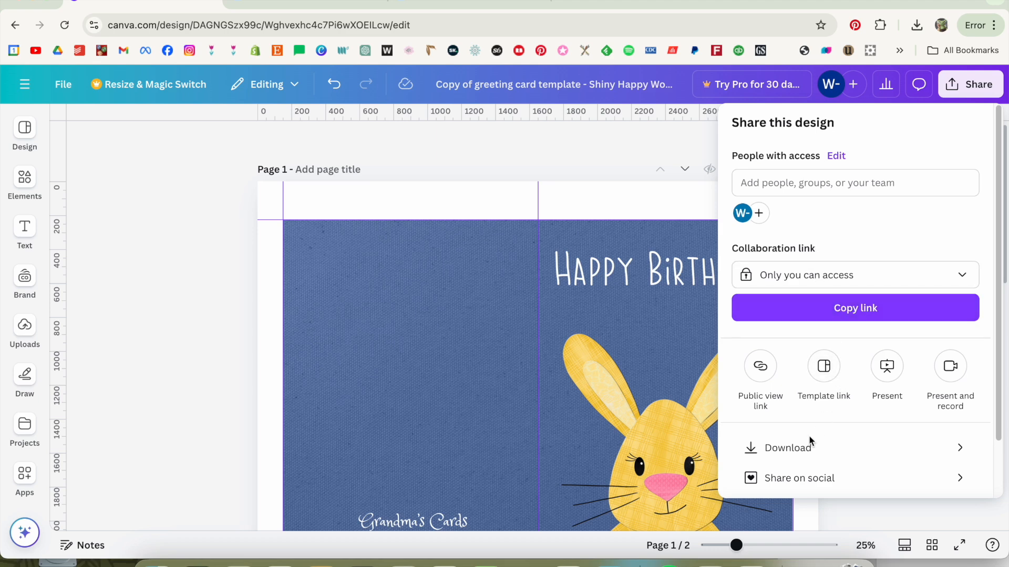
{"action": "left_click", "coordinate": [802, 449]}
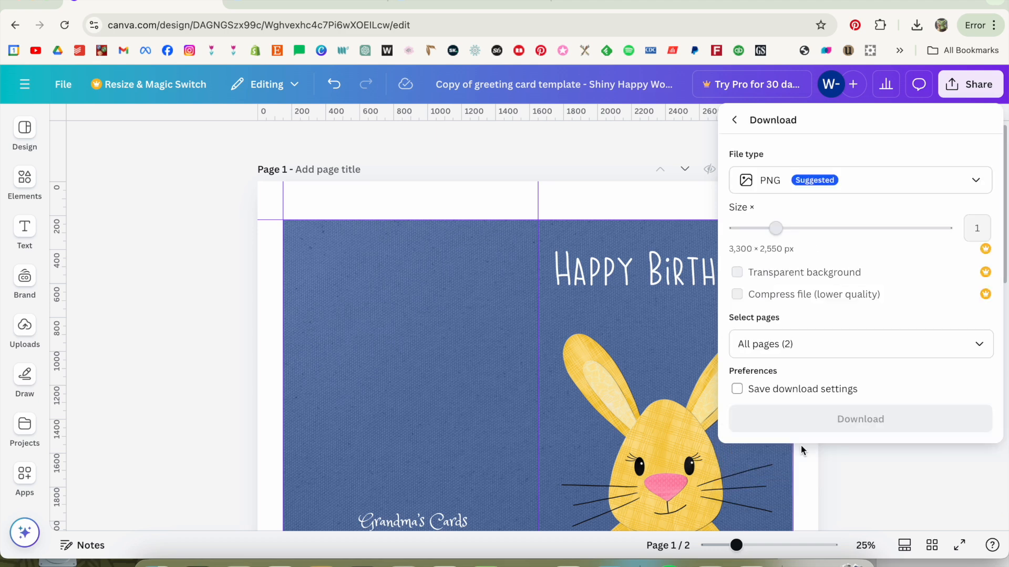
{"action": "left_click", "coordinate": [776, 182]}
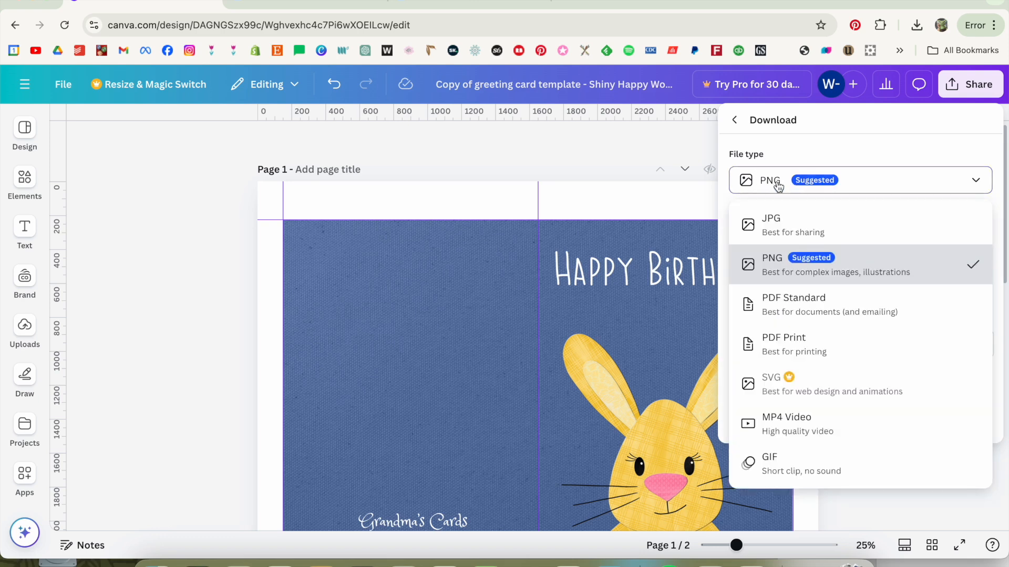
{"action": "left_click", "coordinate": [816, 346]}
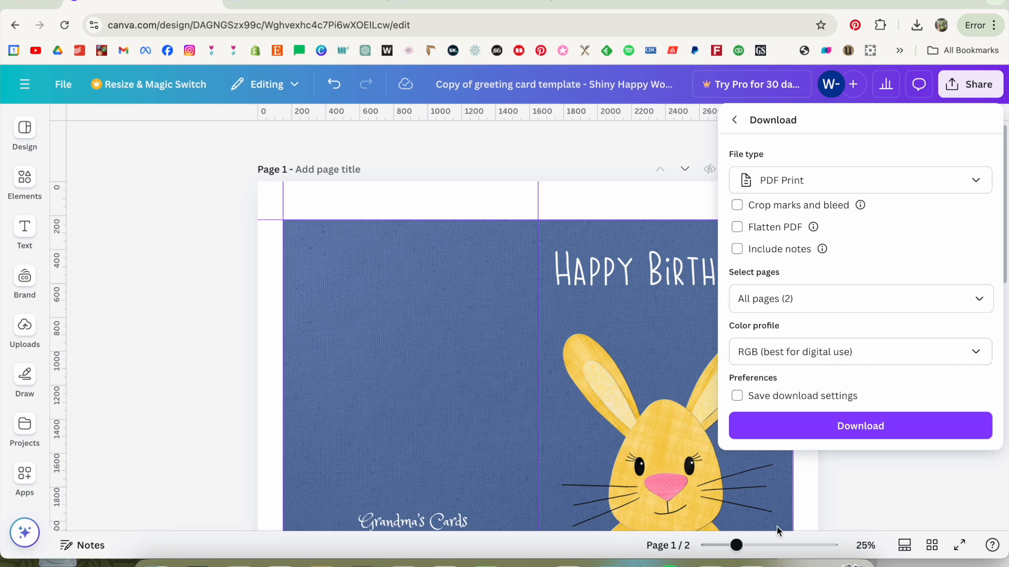
{"action": "left_click", "coordinate": [847, 432]}
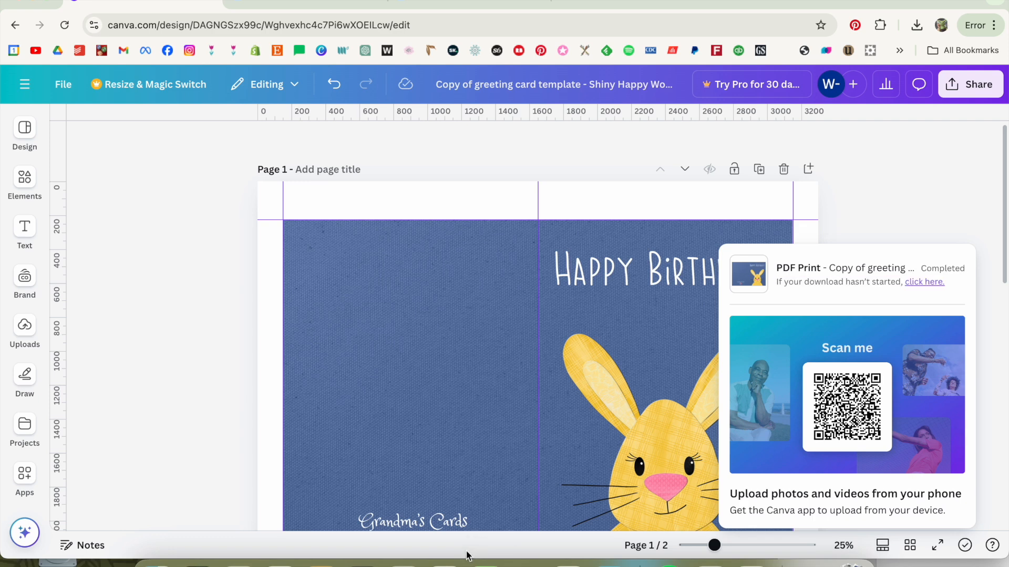
- Save the PDF as 'Bunny Card' on the Desktop and minimise Chrome
{"action": "type", "text": "Bunny Card"}
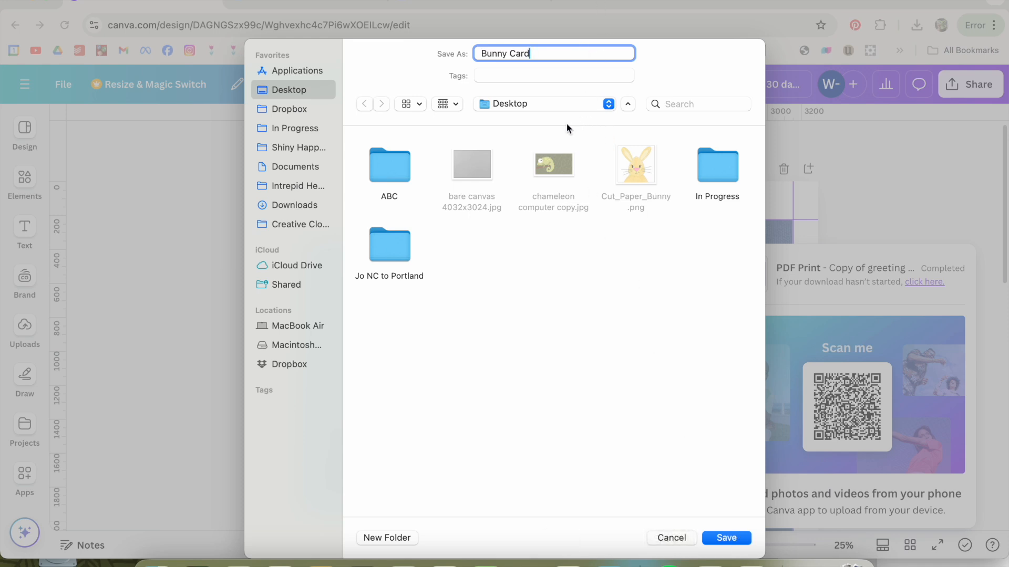
{"action": "left_click", "coordinate": [726, 538]}
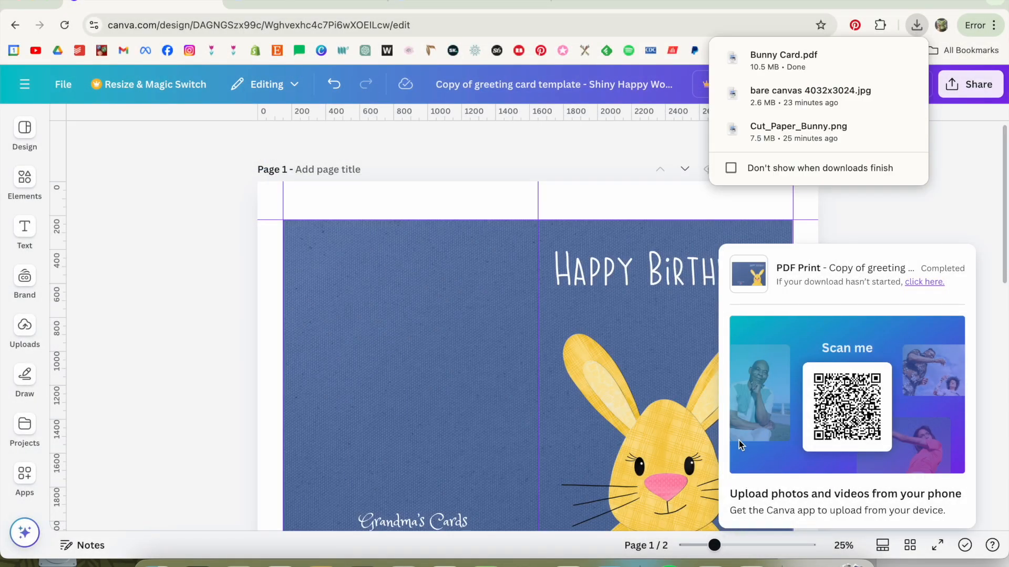
{"action": "left_click", "coordinate": [34, 0]}
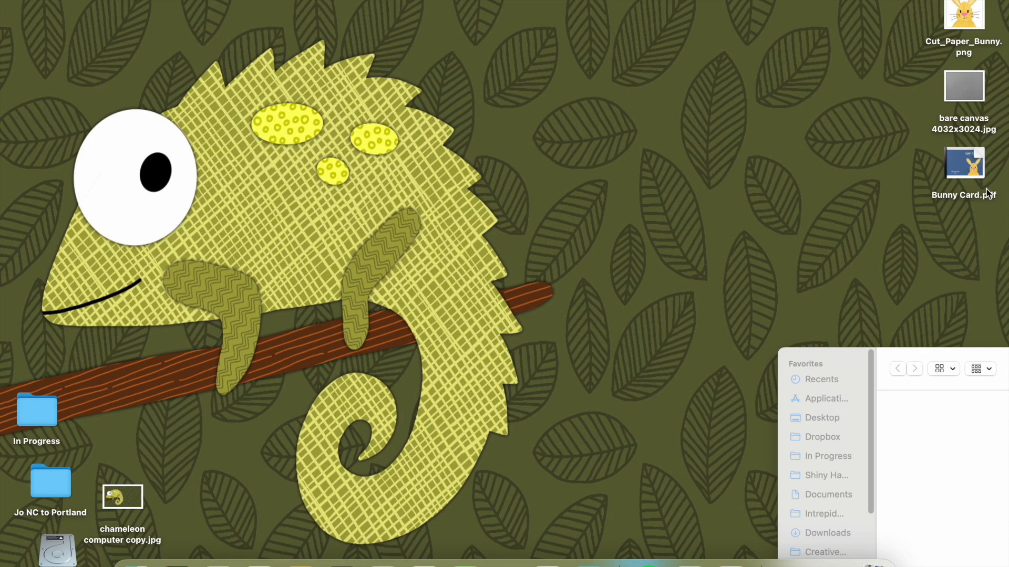
- Open Bunny Card.pdf in Preview and scroll through both pages of the card
{"action": "double_click", "coordinate": [961, 161]}
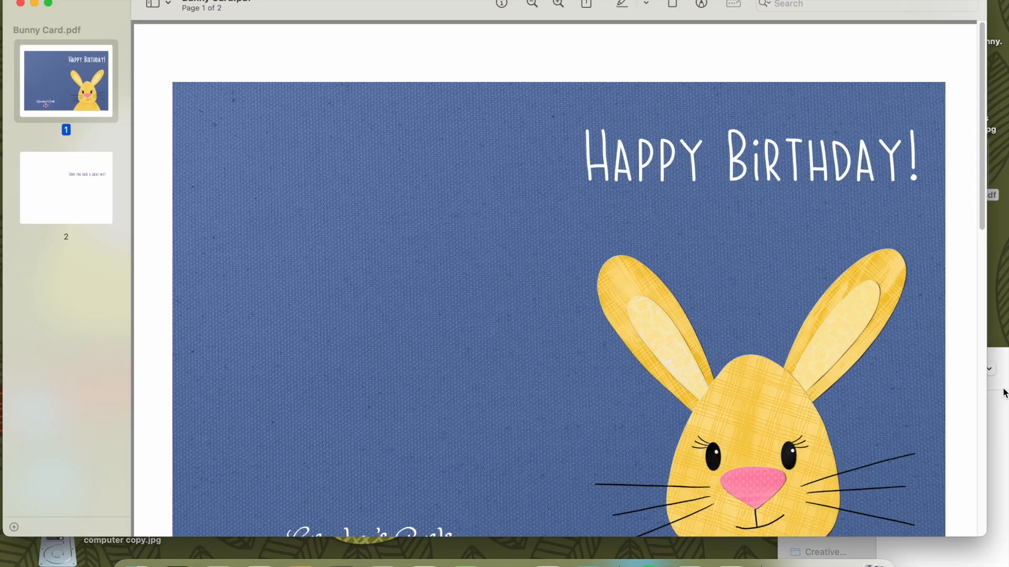
{"action": "scroll", "coordinate": [365, 361], "scroll_direction": "down", "scroll_amount": 8}
{"action": "scroll", "coordinate": [362, 362], "scroll_direction": "up", "scroll_amount": 4}
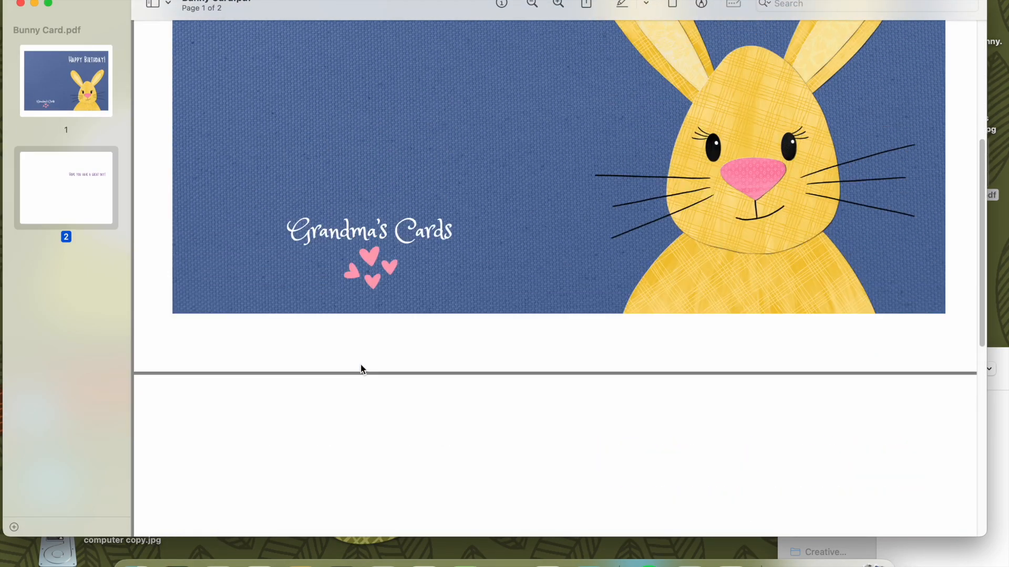
{"action": "scroll", "coordinate": [360, 365], "scroll_direction": "up", "scroll_amount": 4}
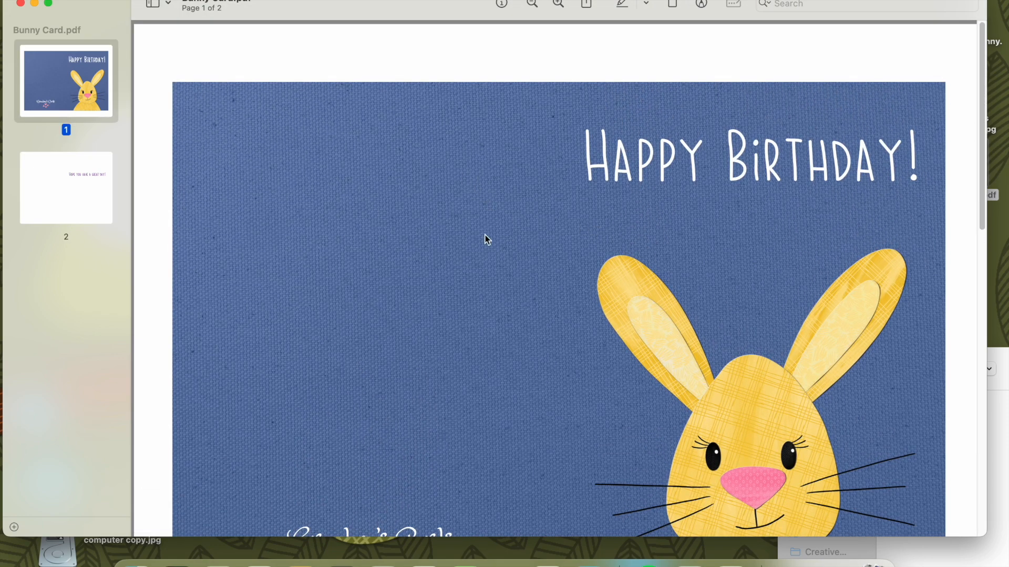
{"action": "scroll", "coordinate": [496, 287], "scroll_direction": "down", "scroll_amount": 3}
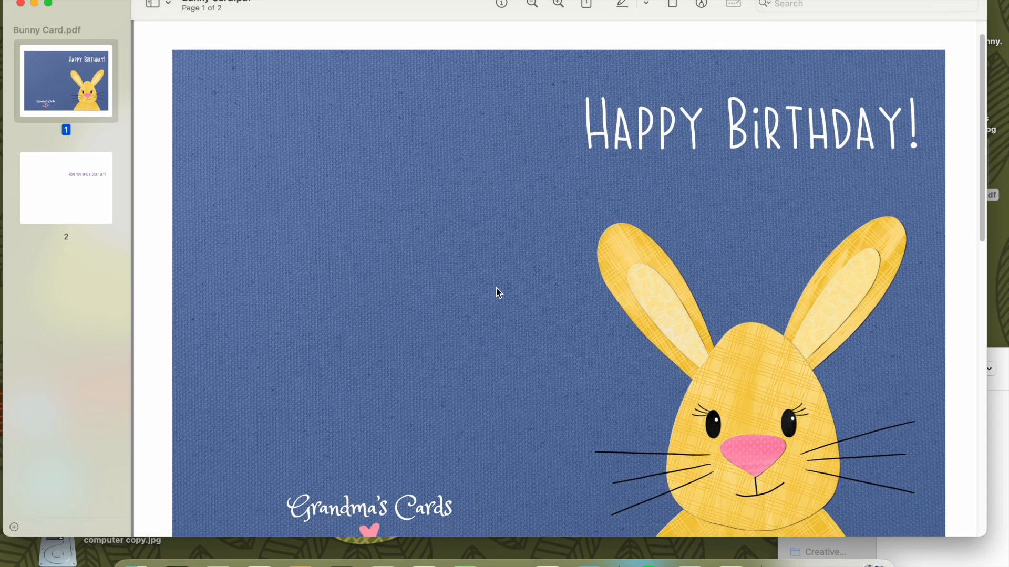
{"action": "scroll", "coordinate": [496, 292], "scroll_direction": "down", "scroll_amount": 1}
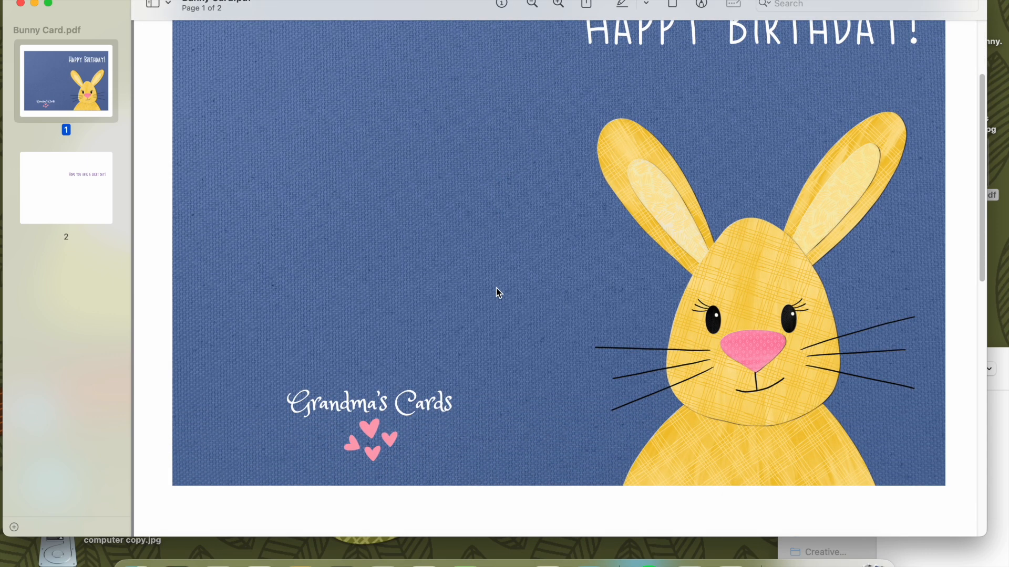
{"action": "scroll", "coordinate": [561, 241], "scroll_direction": "up", "scroll_amount": 3}
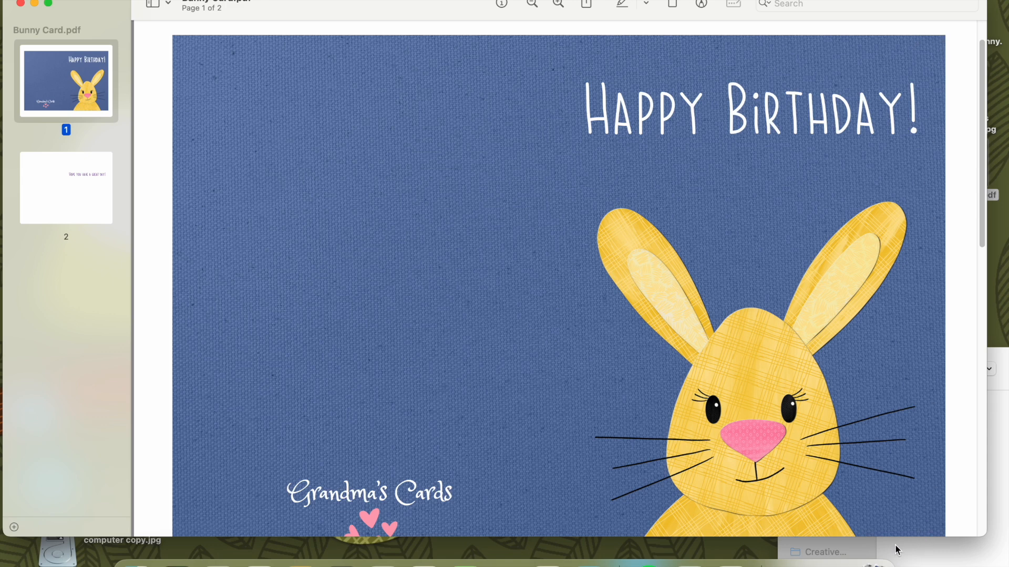
{"action": "scroll", "coordinate": [385, 426], "scroll_direction": "down", "scroll_amount": 2}
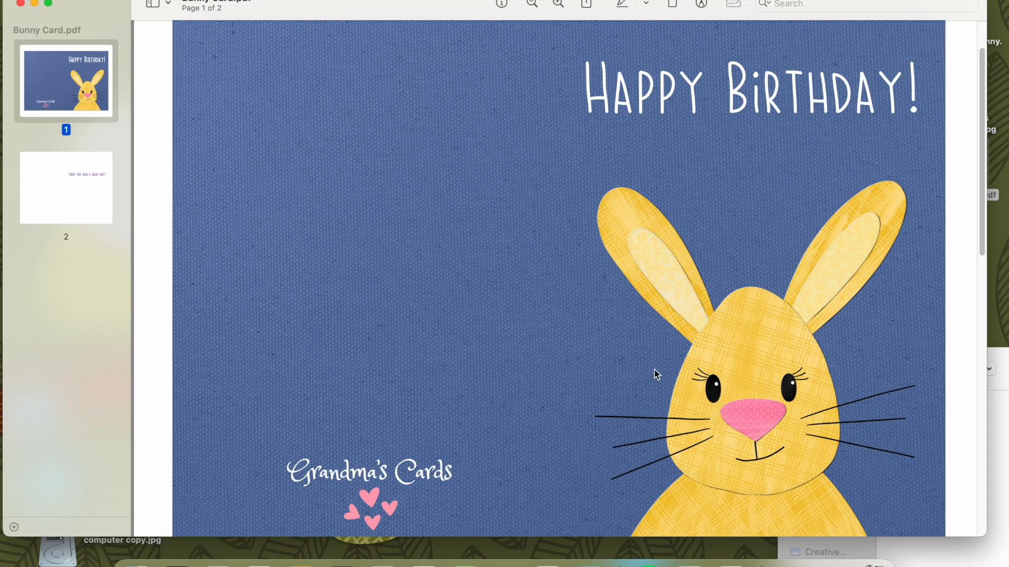
{"action": "scroll", "coordinate": [653, 373], "scroll_direction": "down", "scroll_amount": 3}
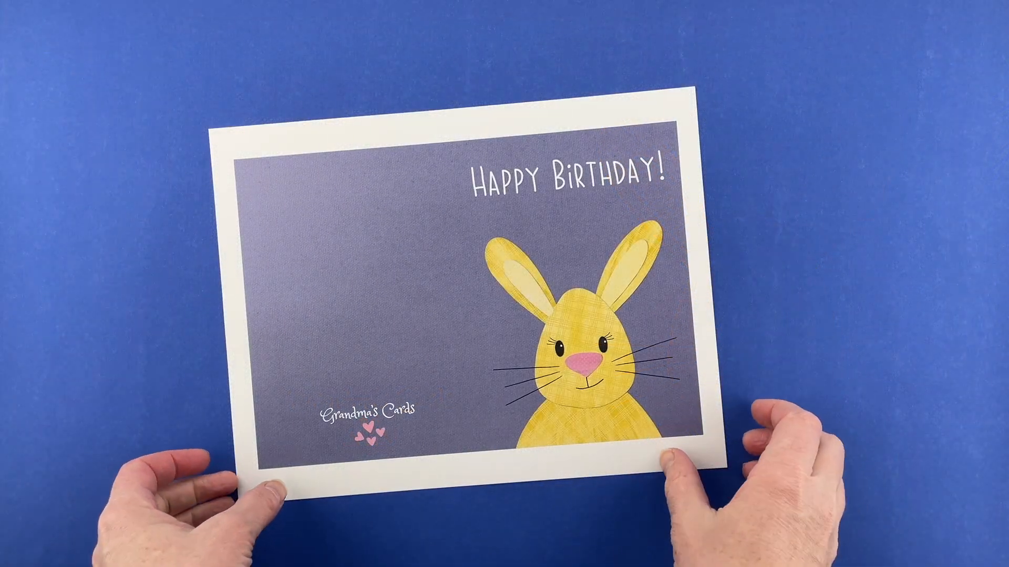